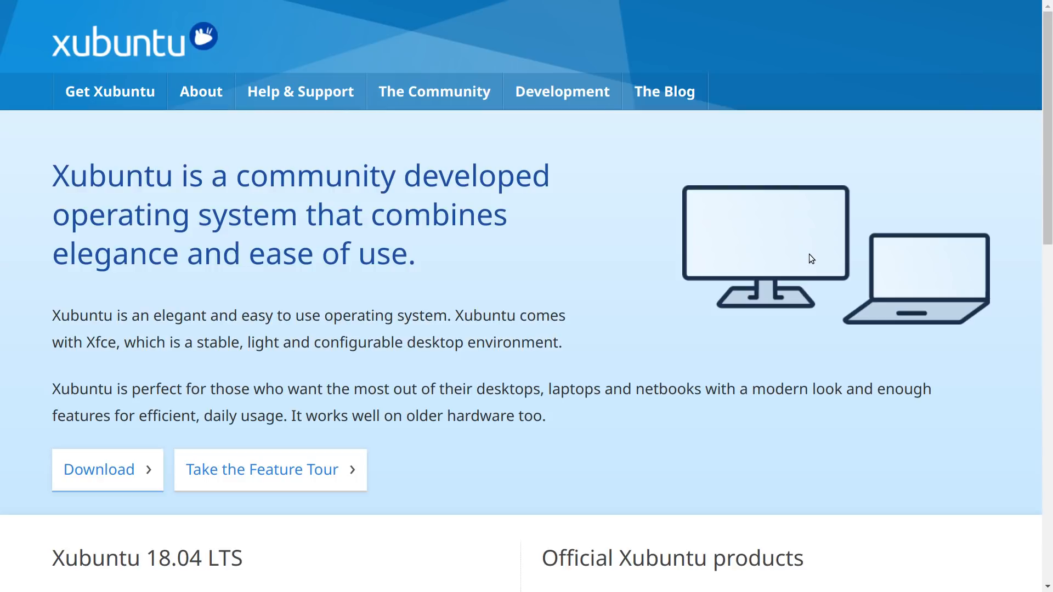
Close the Xubuntu website and view the weather forecast report, closing the report after reading it
key(alt+F4)
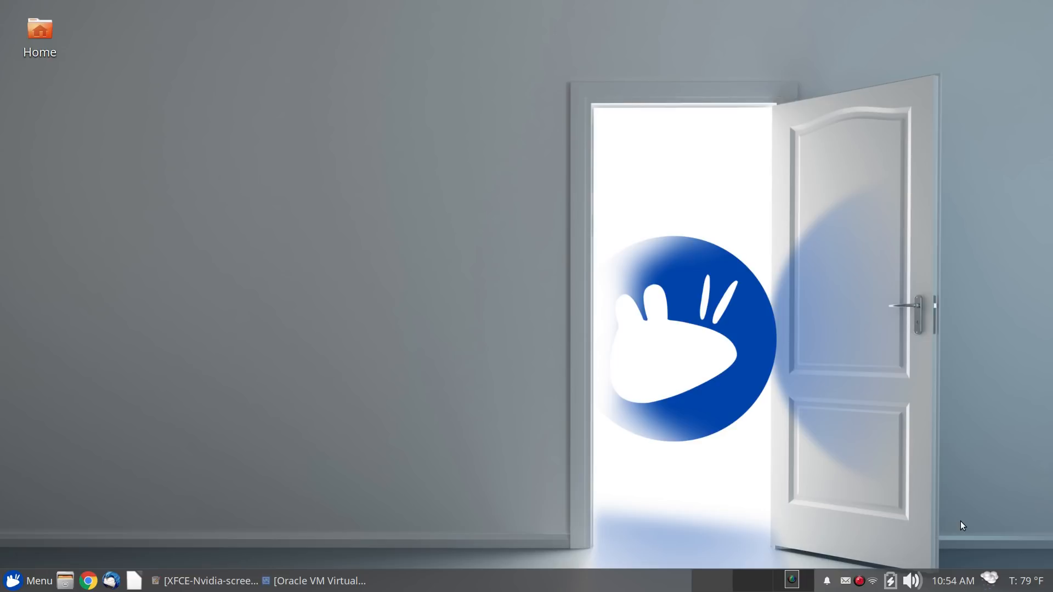
click(1045, 585)
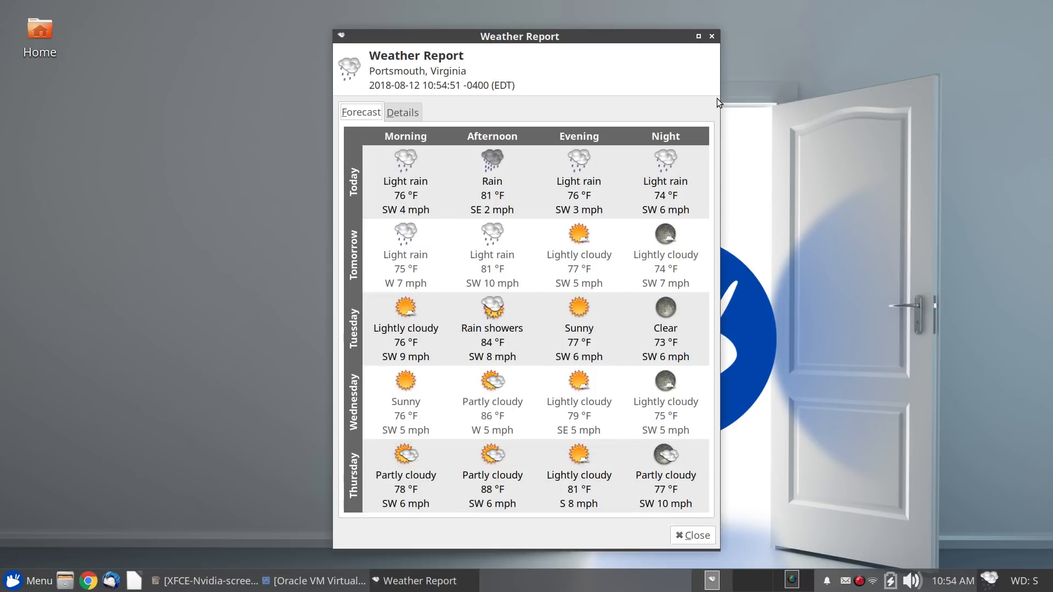
click(711, 36)
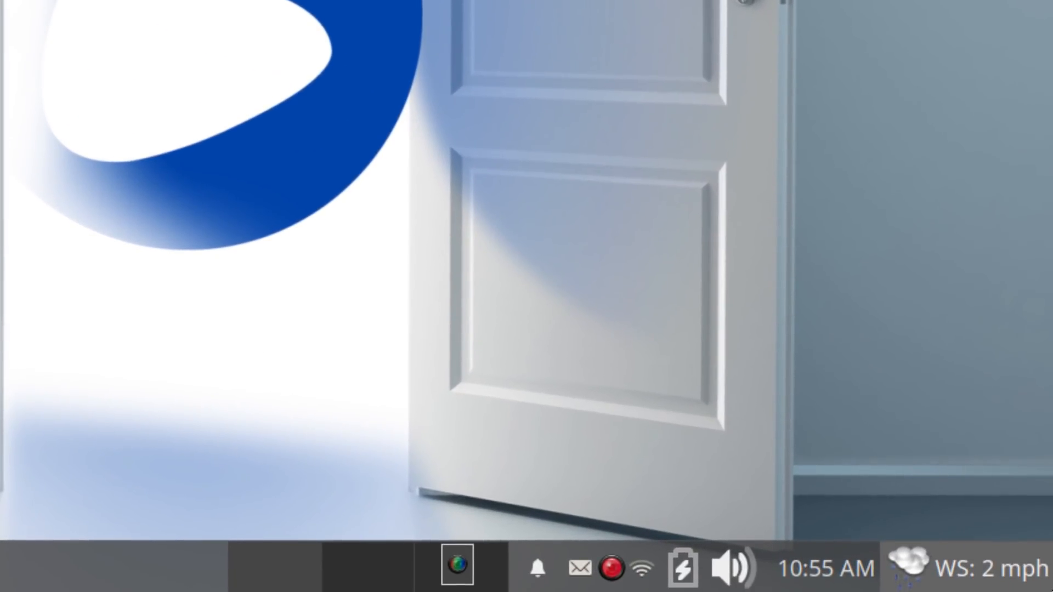
Show the clock's calendar and select August 13
mouse_move(1051, 590)
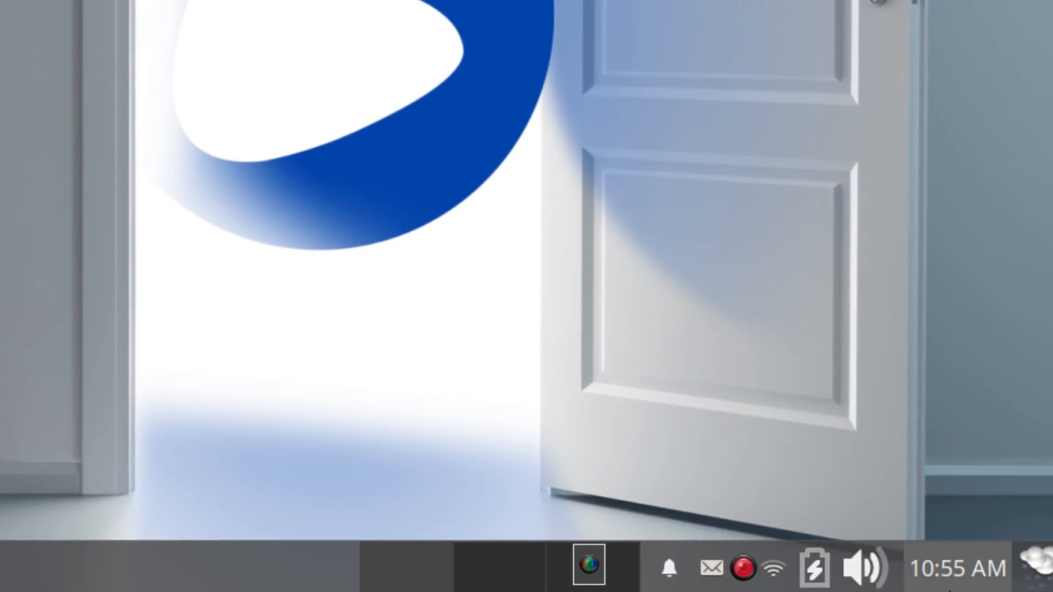
click(949, 590)
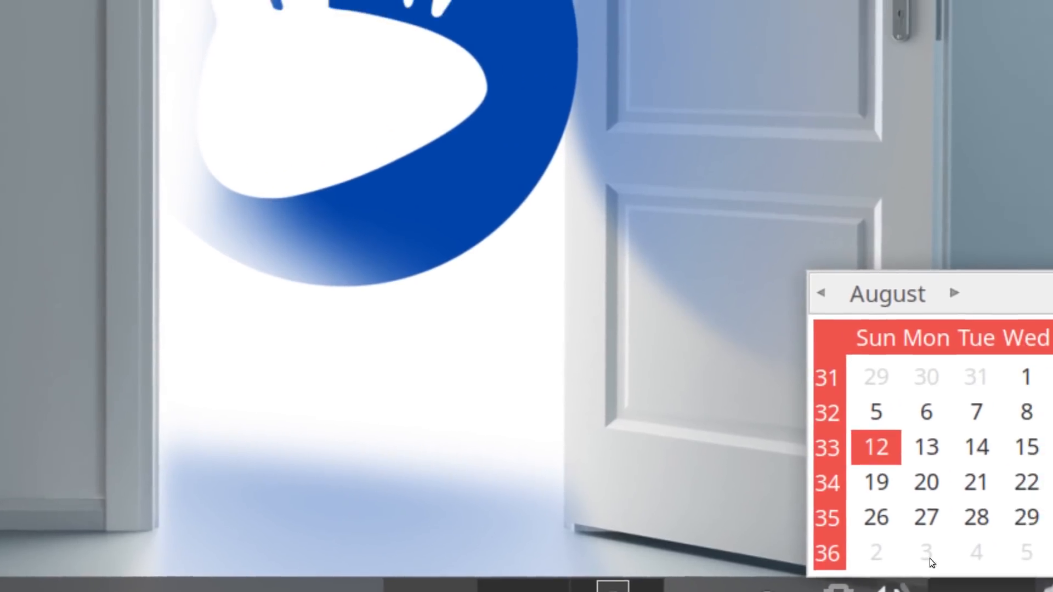
click(926, 447)
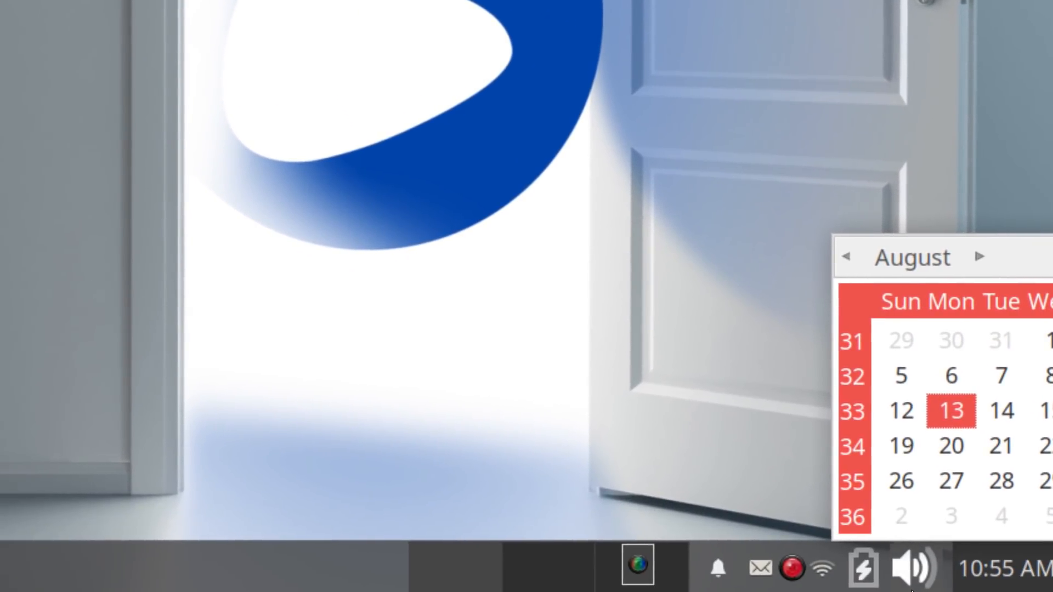
Check the volume indicator and the notification list with its Do not disturb option
click(910, 585)
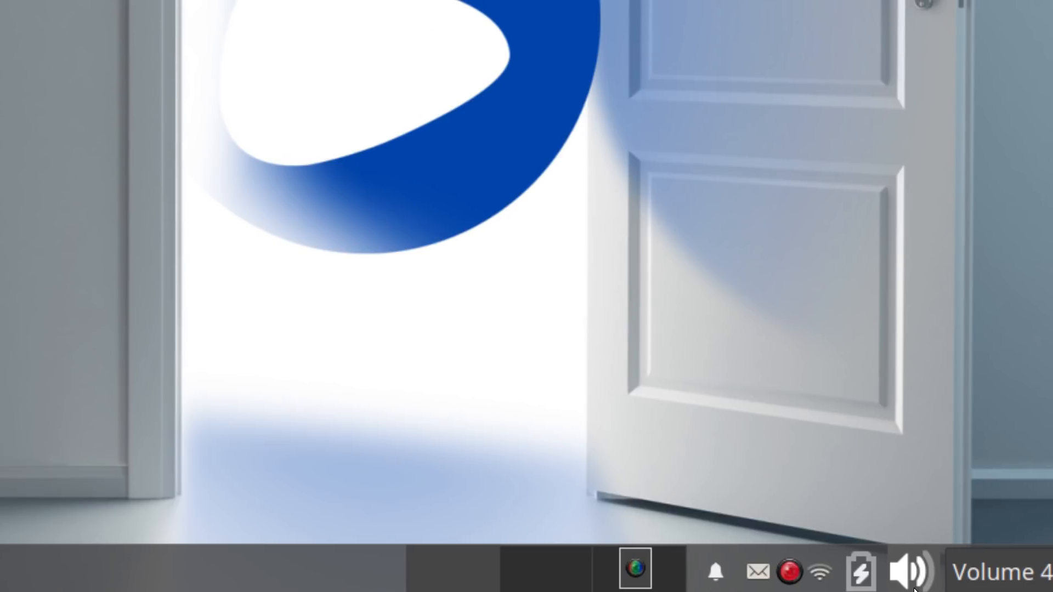
click(913, 587)
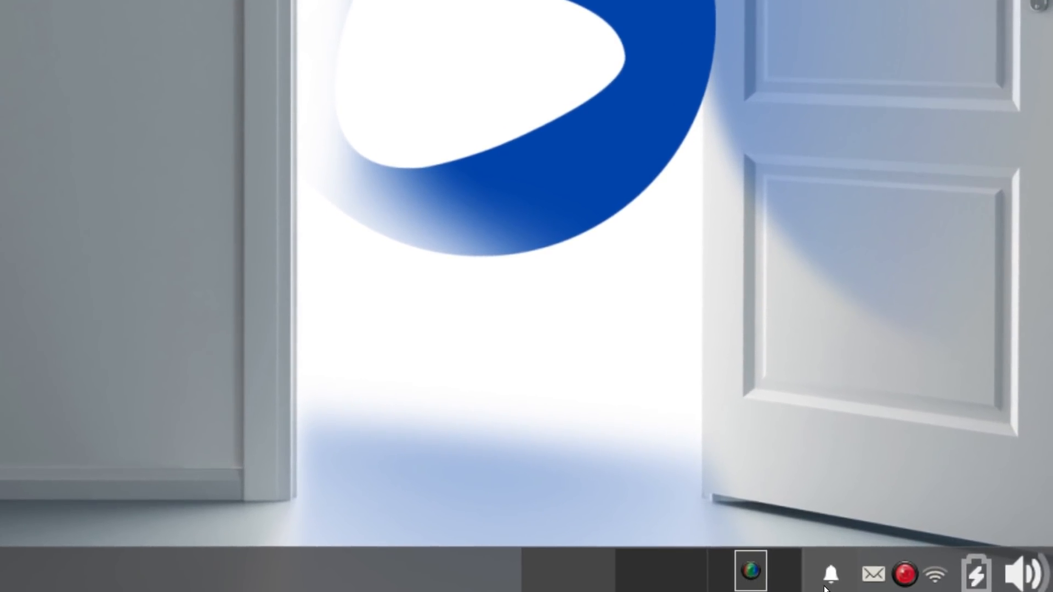
click(829, 575)
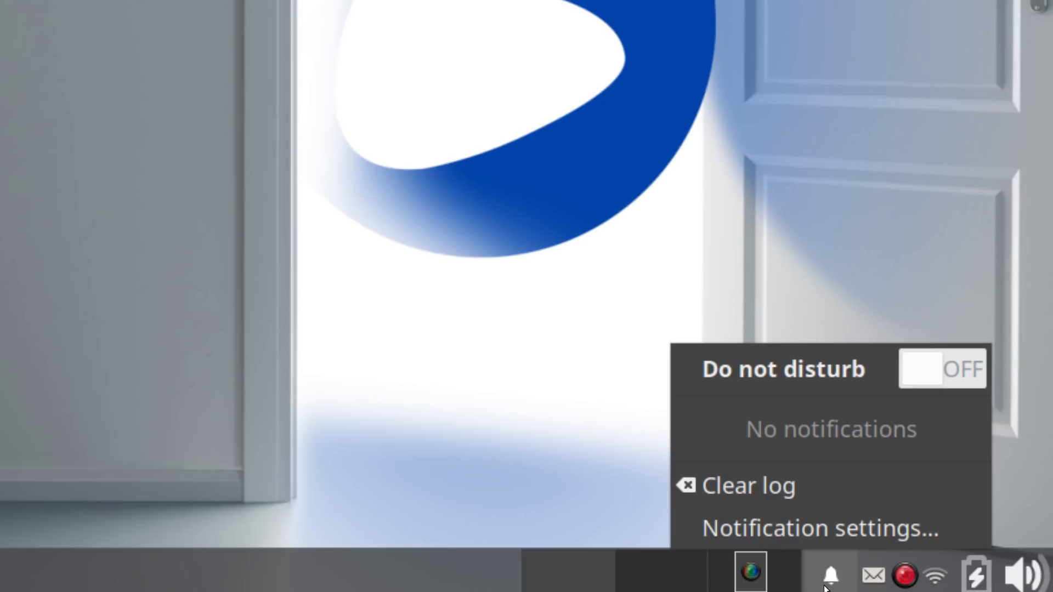
click(827, 575)
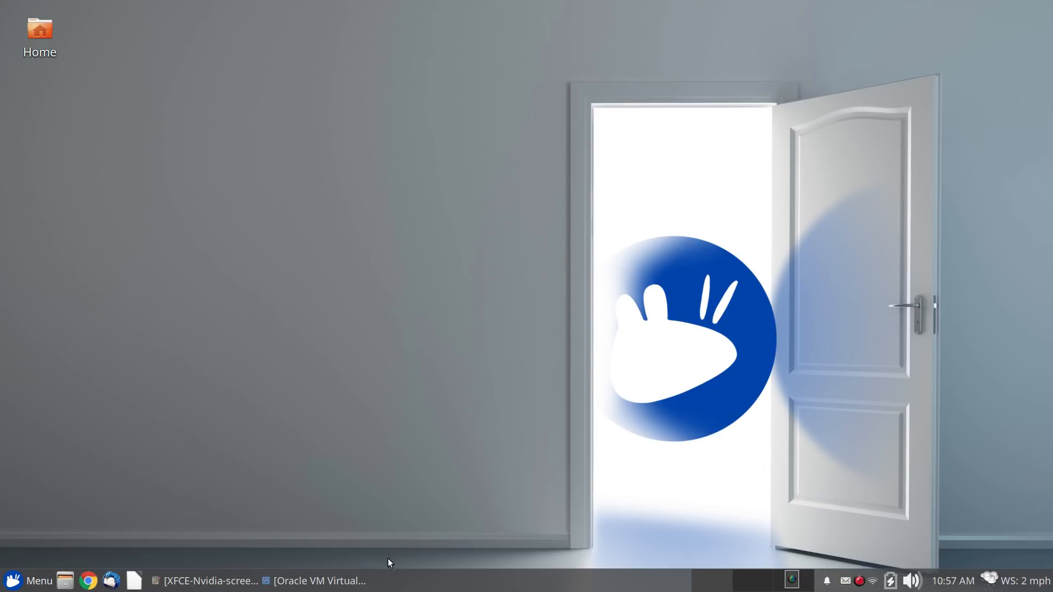
Open the preferences of the desktop's bottom panel
right_click(435, 578)
mouse_move(439, 575)
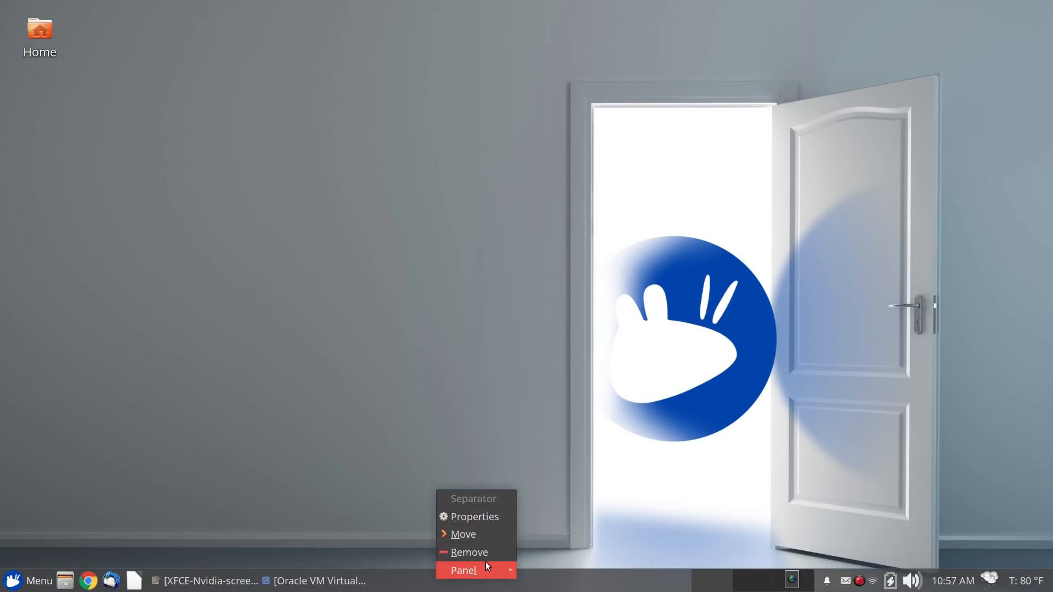
mouse_move(486, 564)
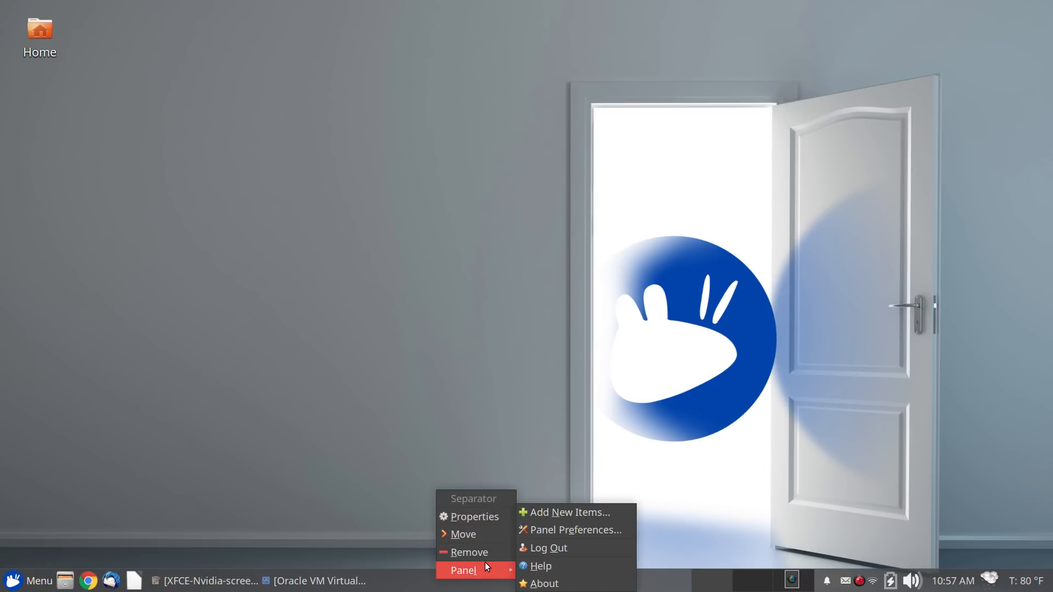
click(616, 531)
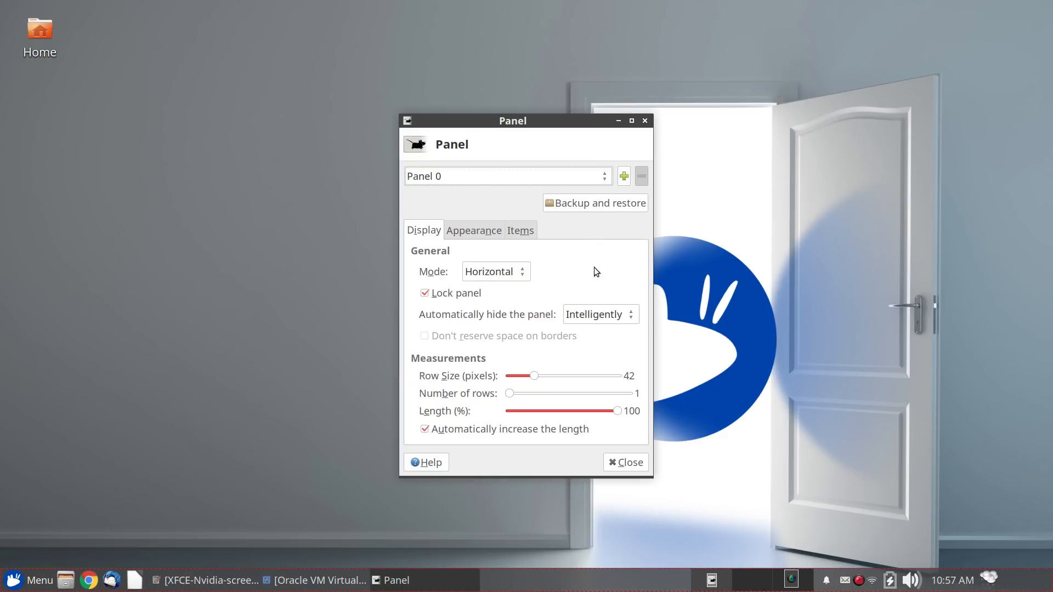
Unlock Panel 0 to try moving it, and lock it again
click(473, 291)
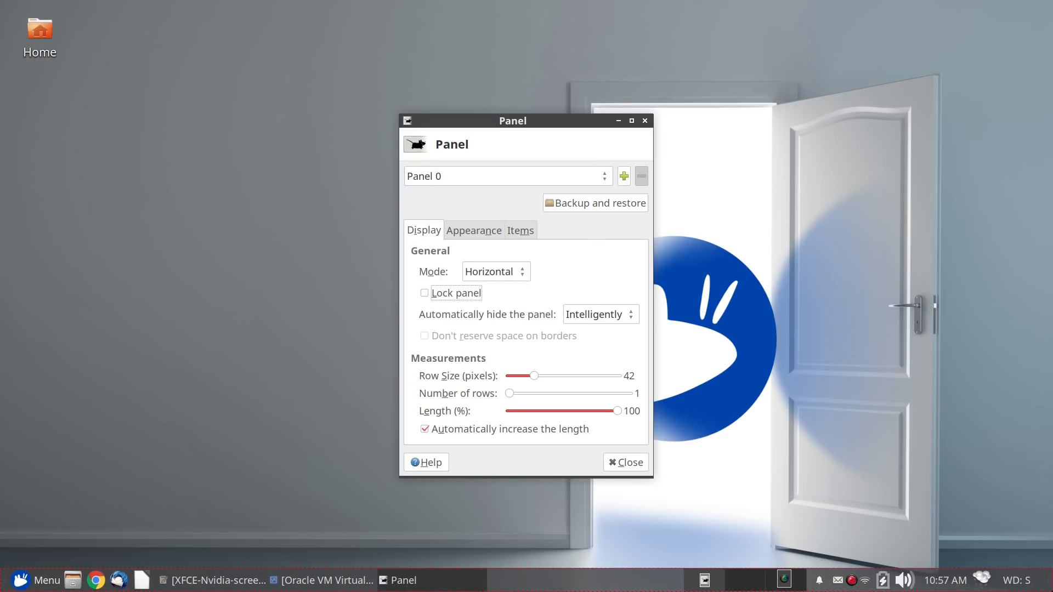
mouse_move(1049, 587)
mouse_down()
mouse_move(1049, 128)
mouse_move(1048, 590)
mouse_up()
click(434, 296)
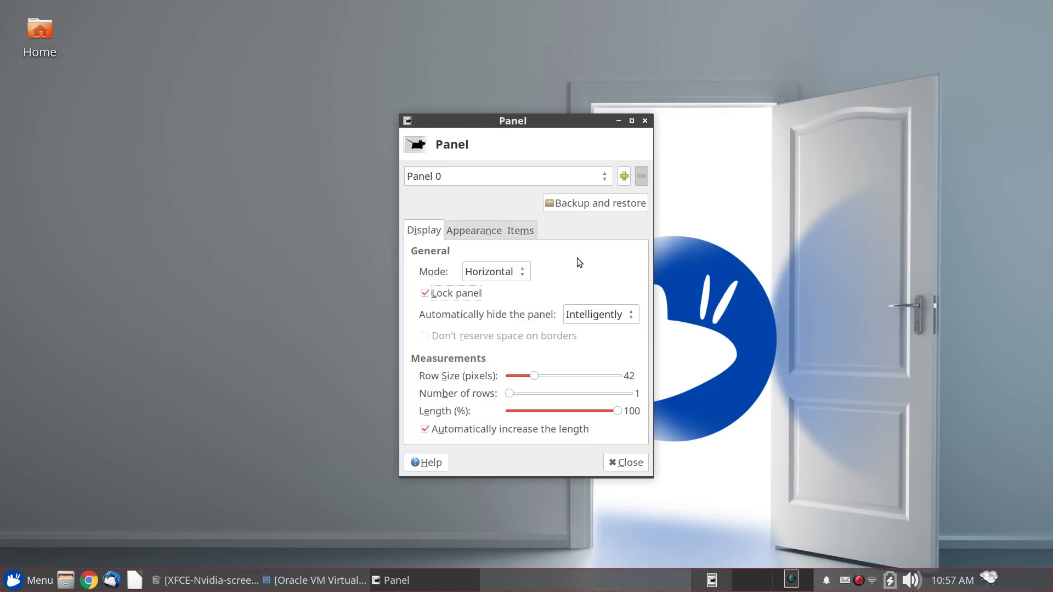
Review Panel 0's mode choices and its background and opacity settings, and close the preferences
click(528, 274)
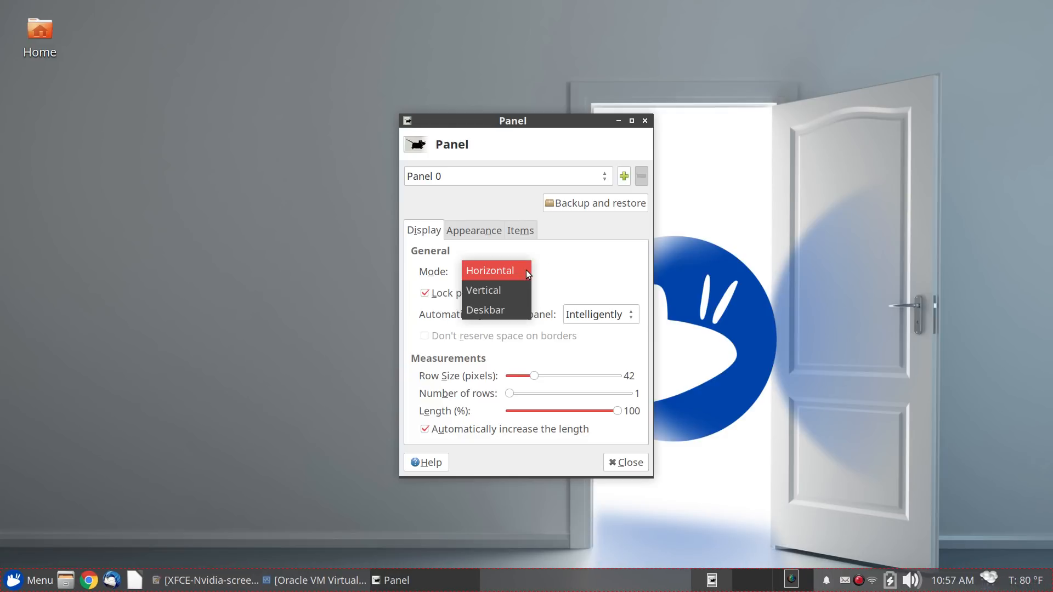
click(581, 226)
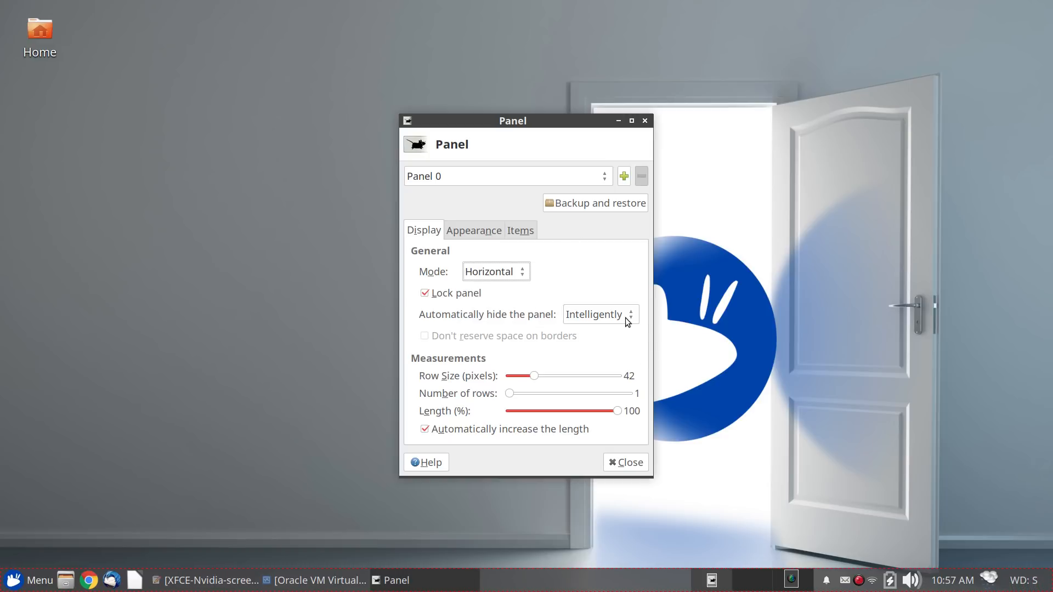
click(487, 226)
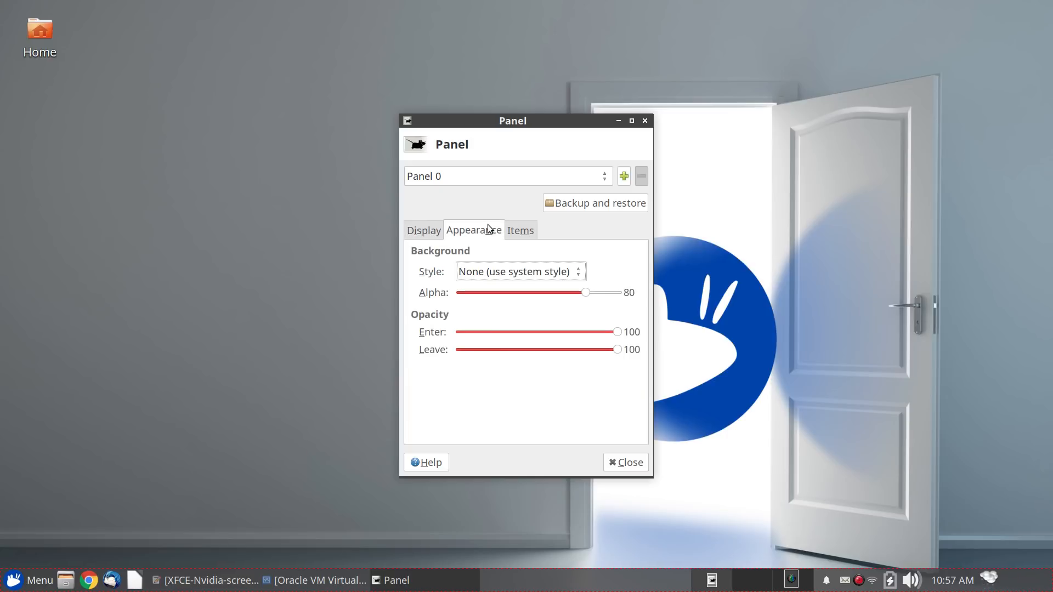
click(645, 121)
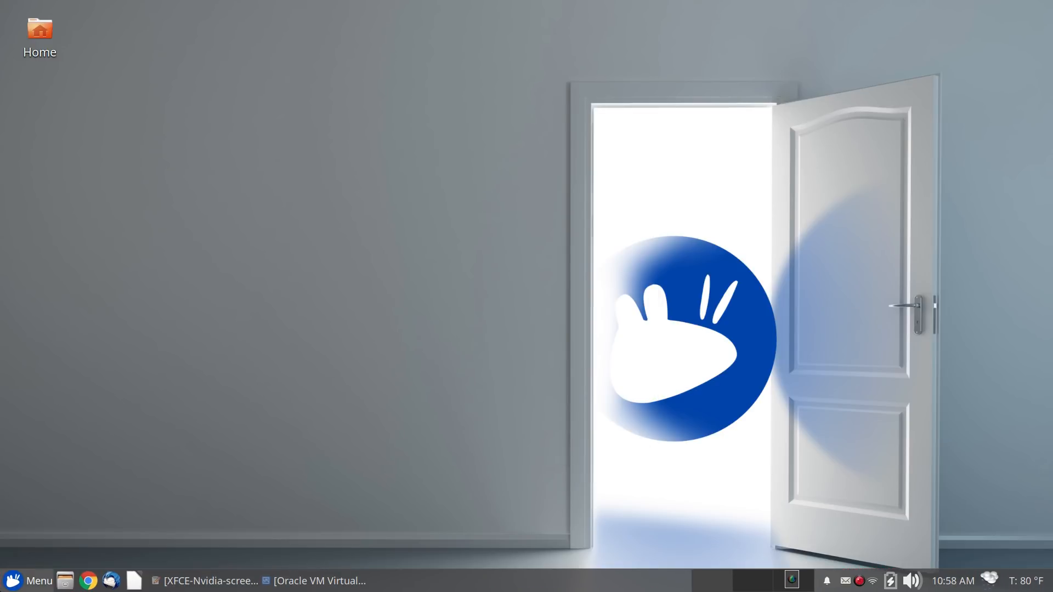
Examine the favorites and application categories in the main applications menu
click(28, 581)
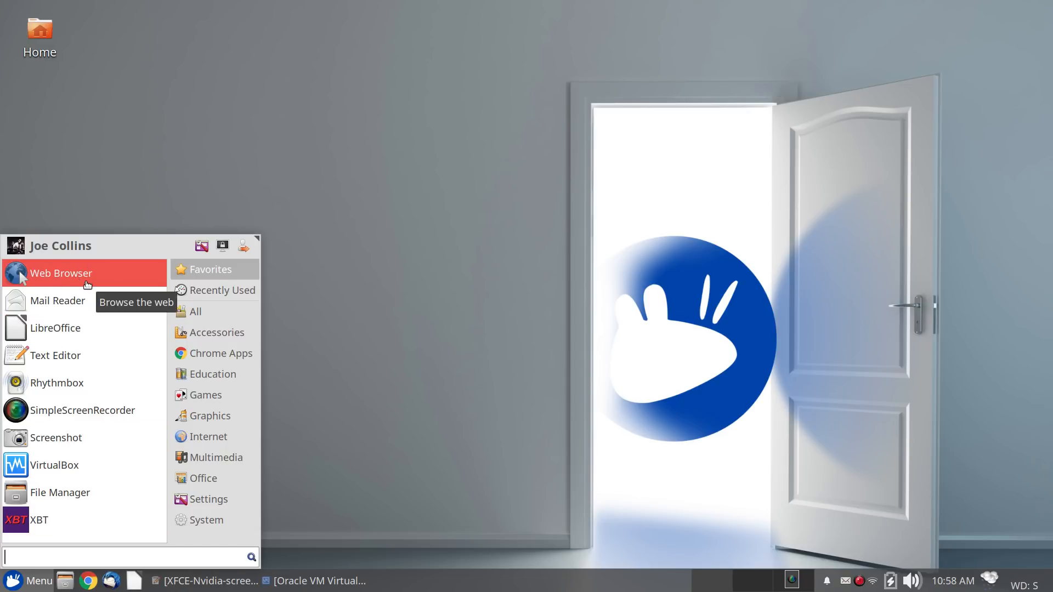
click(252, 57)
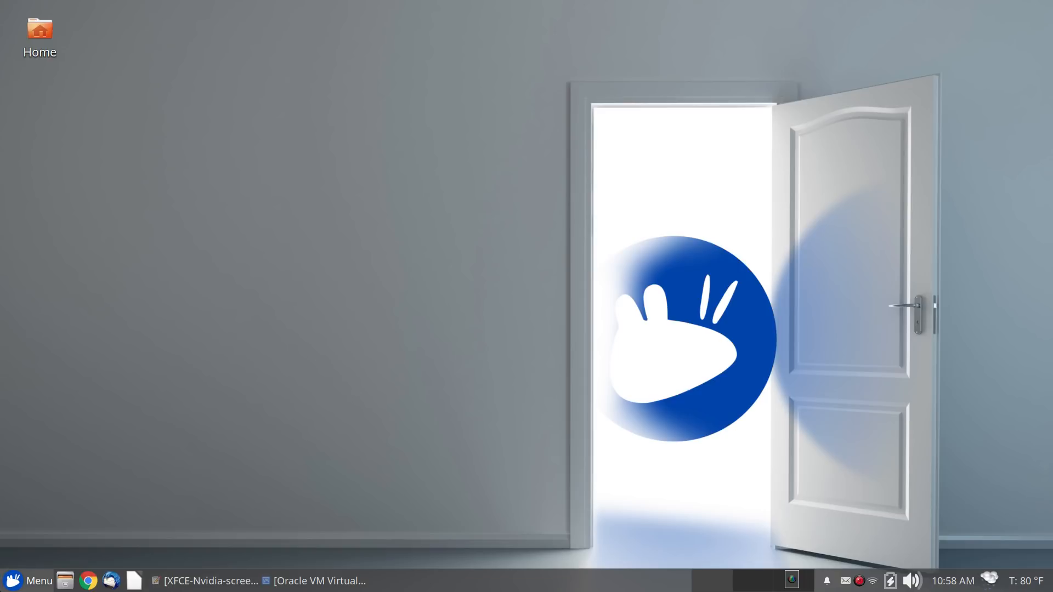
click(27, 580)
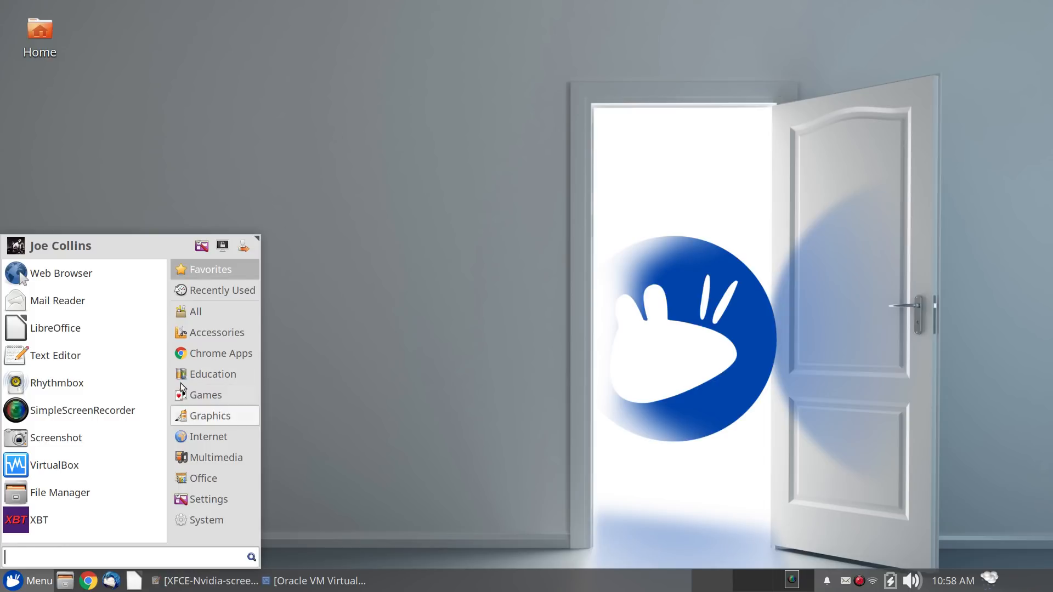
click(355, 94)
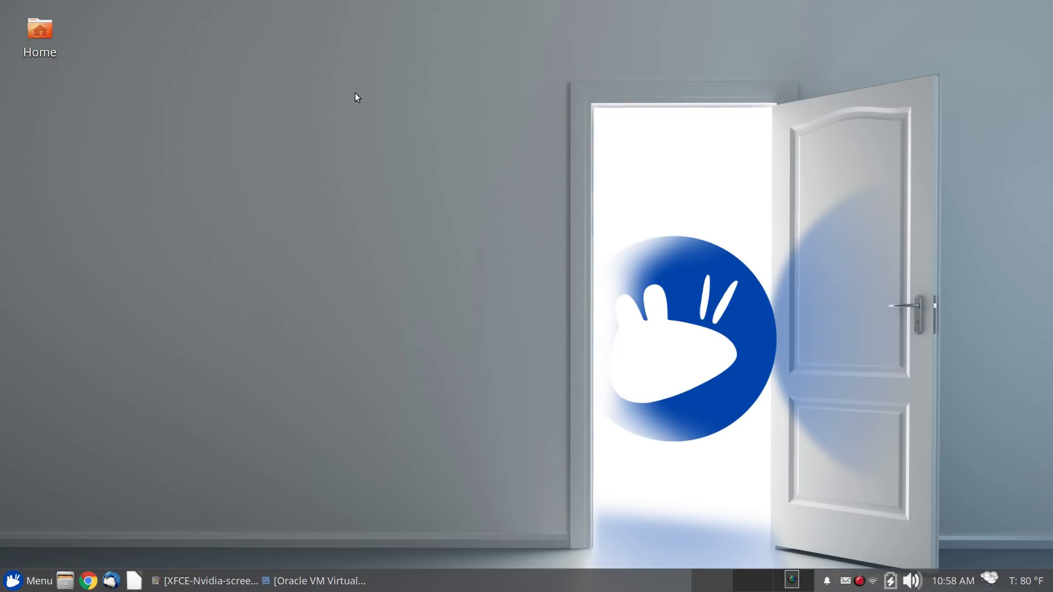
Open the Home folder from the desktop, enlarge its window slightly and move it up and to the left
double_click(34, 37)
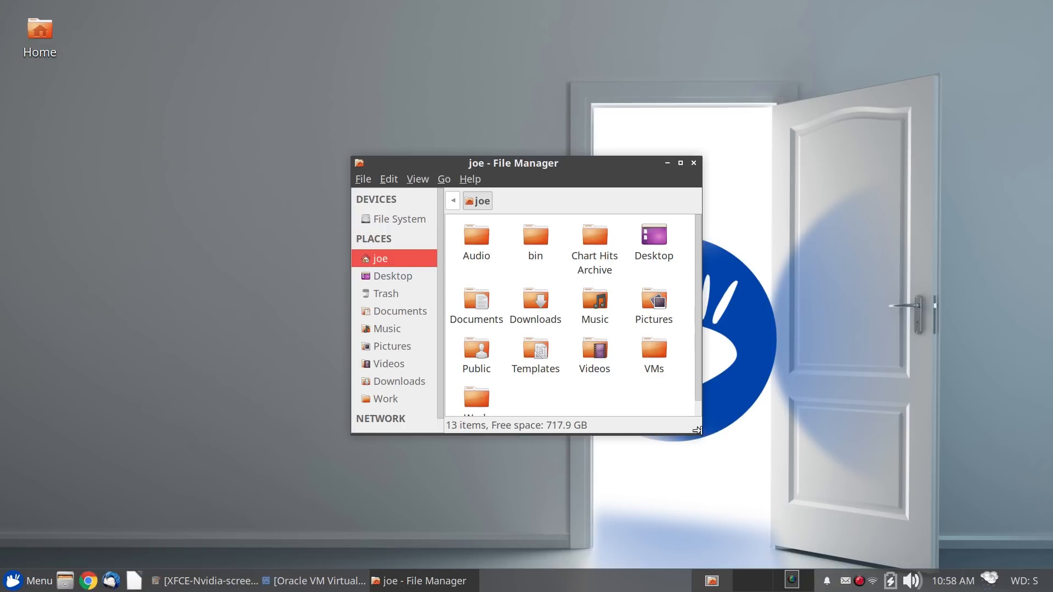
drag(703, 431, 764, 455)
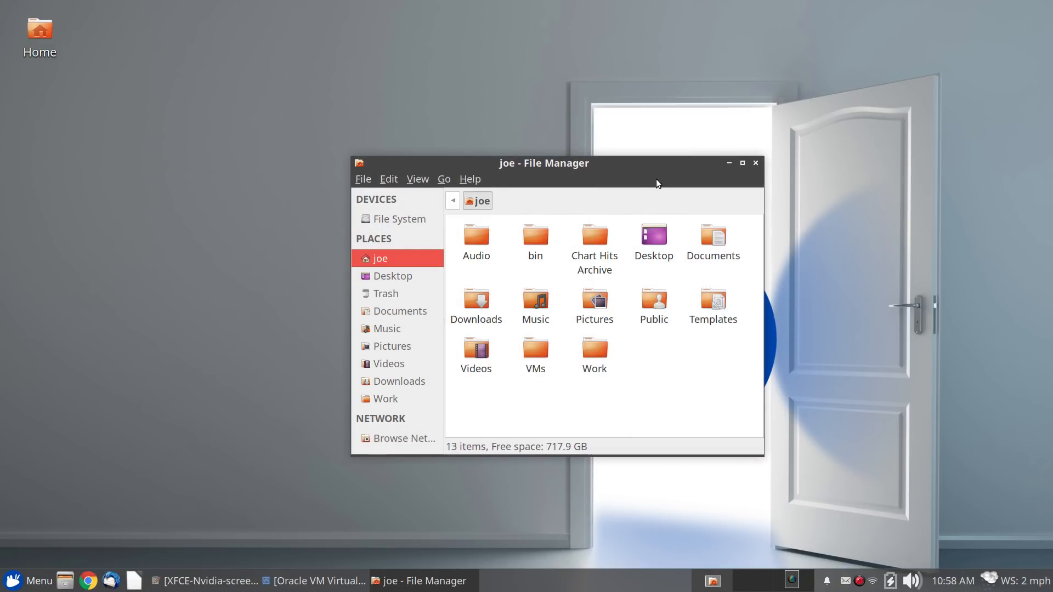
drag(643, 164, 575, 109)
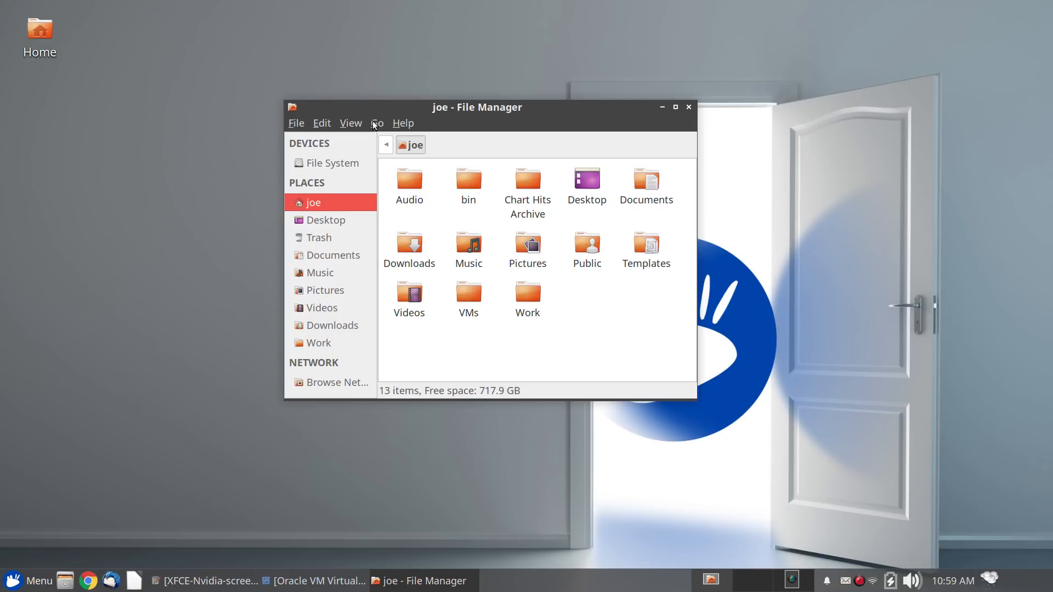
Launch the Catfish file search from the Home folder, and close both the search and the file manager
click(295, 123)
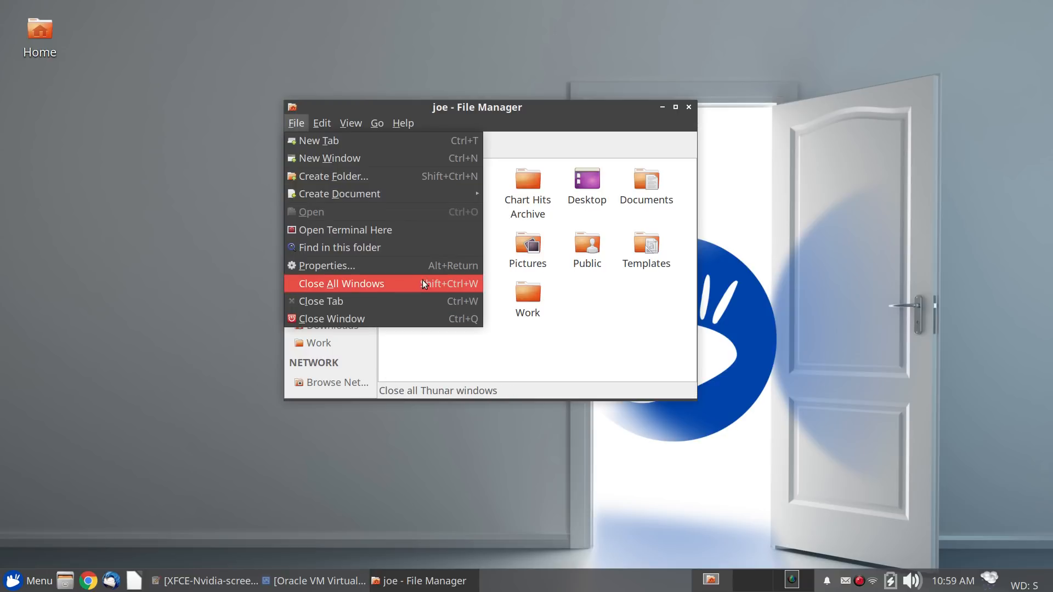
click(412, 247)
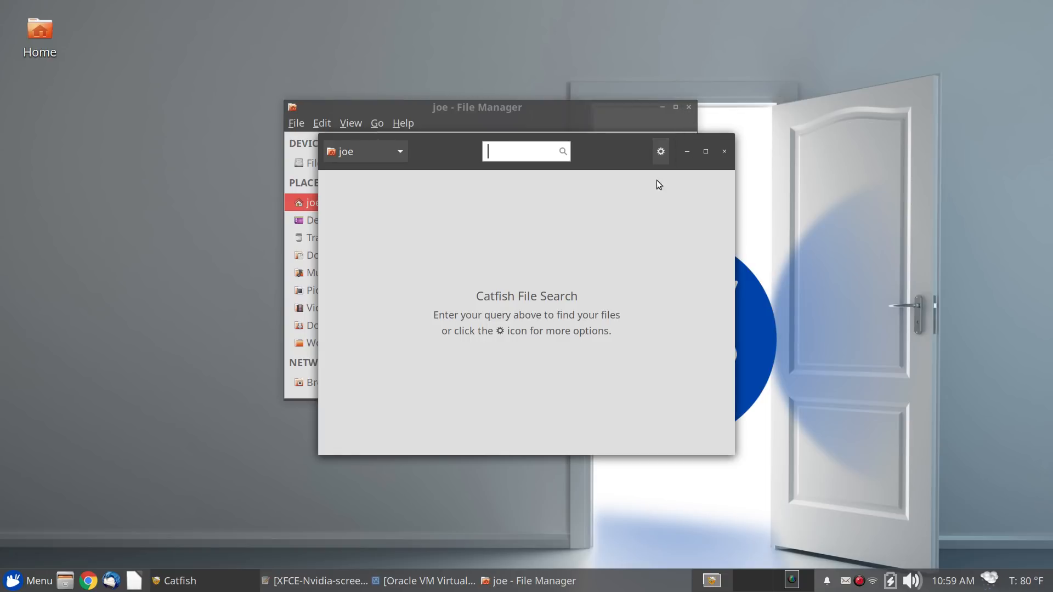
click(726, 152)
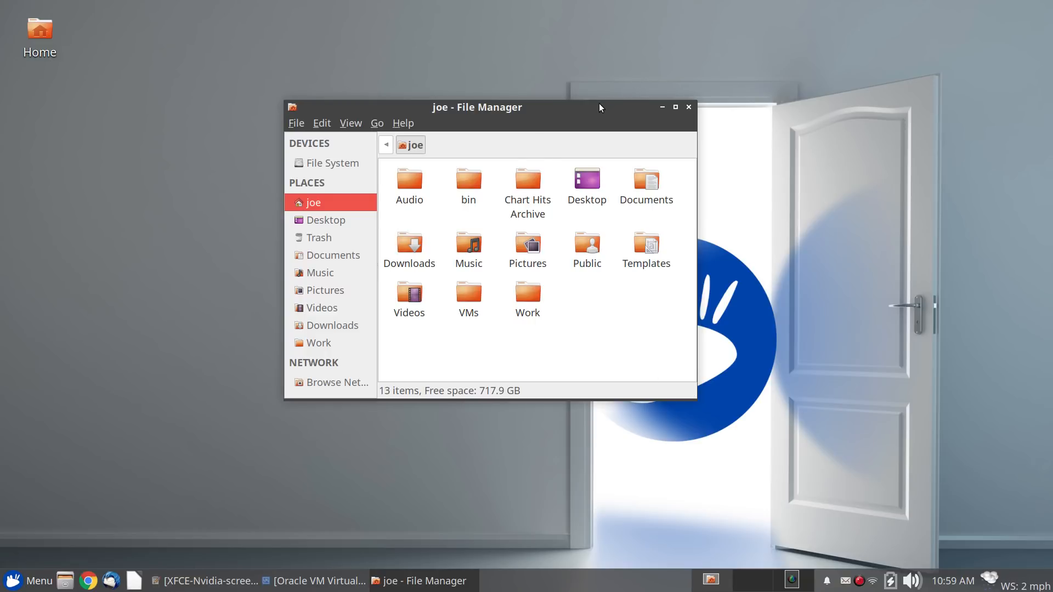
click(689, 108)
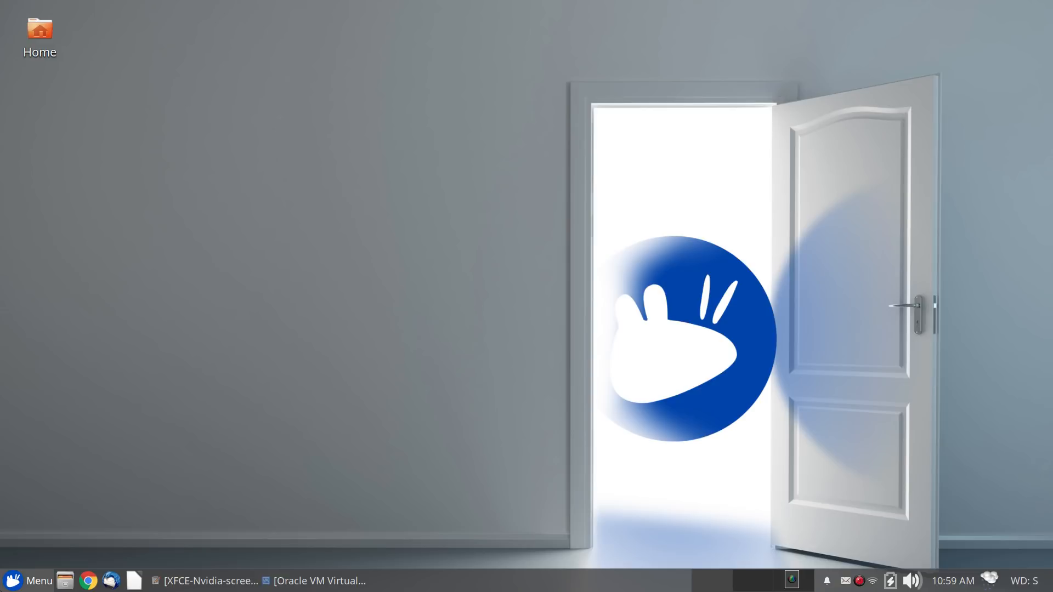
Look at the main applications menu again, and show the Applications list in the desktop's context menu
click(27, 580)
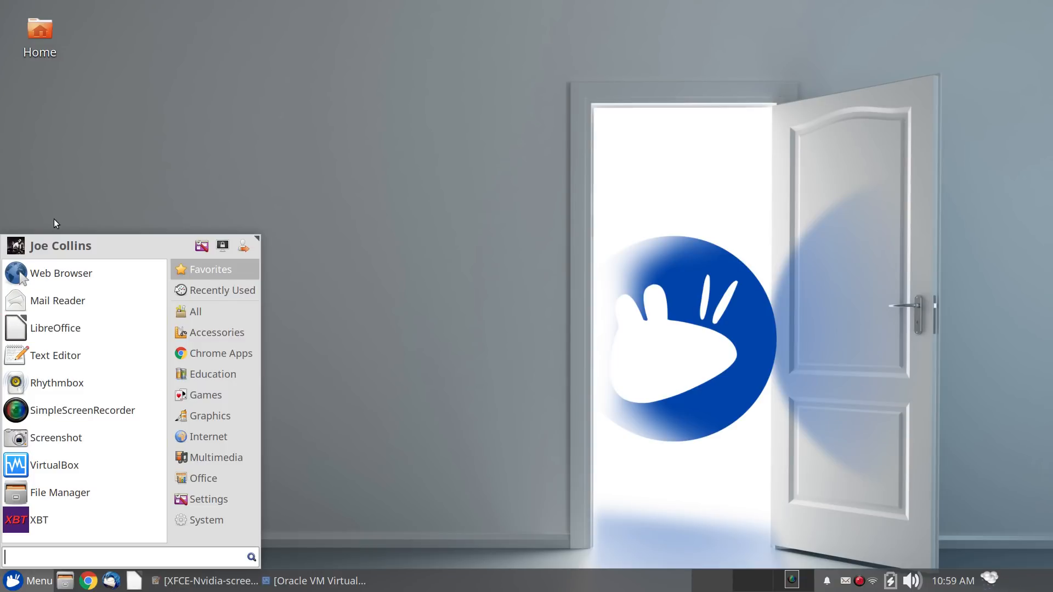
click(71, 166)
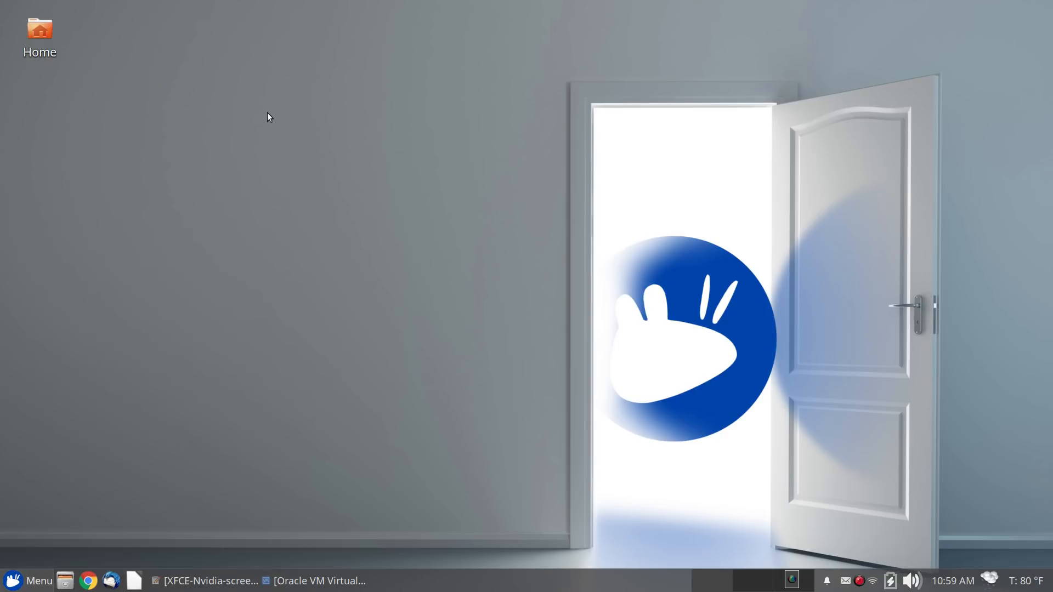
right_click(334, 77)
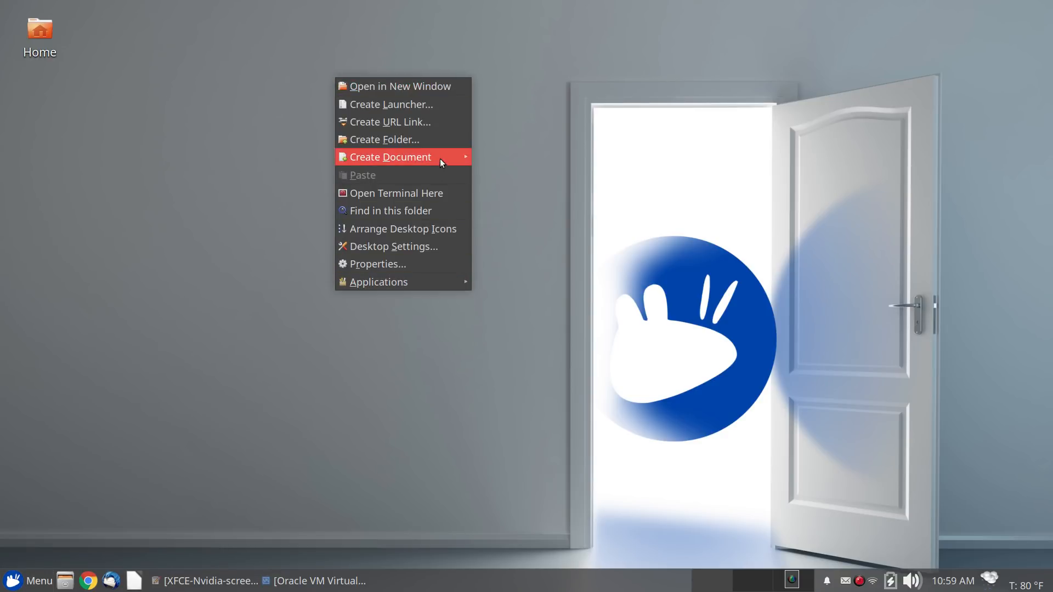
mouse_move(441, 148)
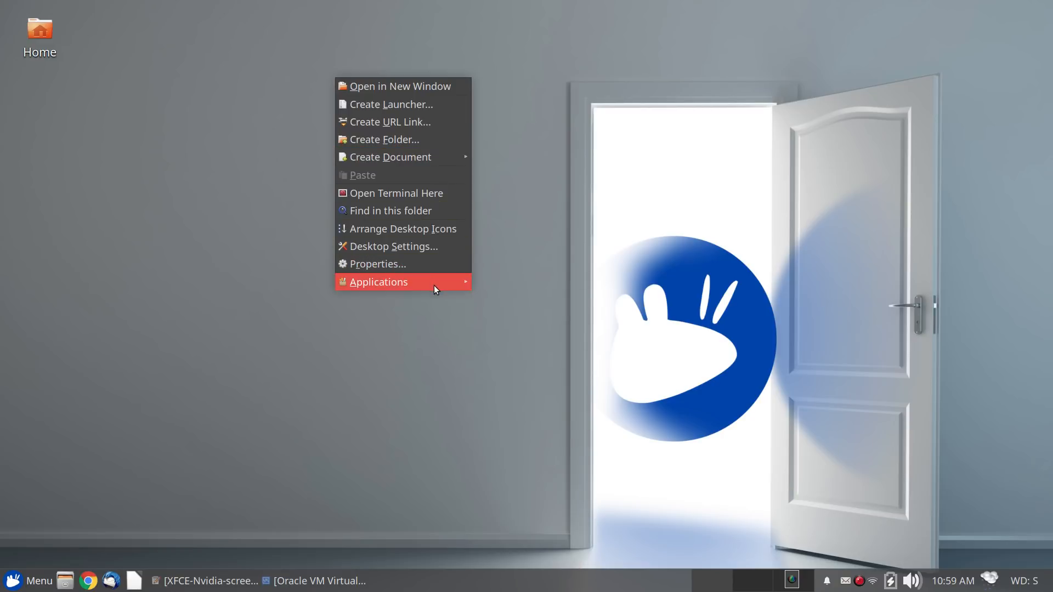
mouse_move(433, 286)
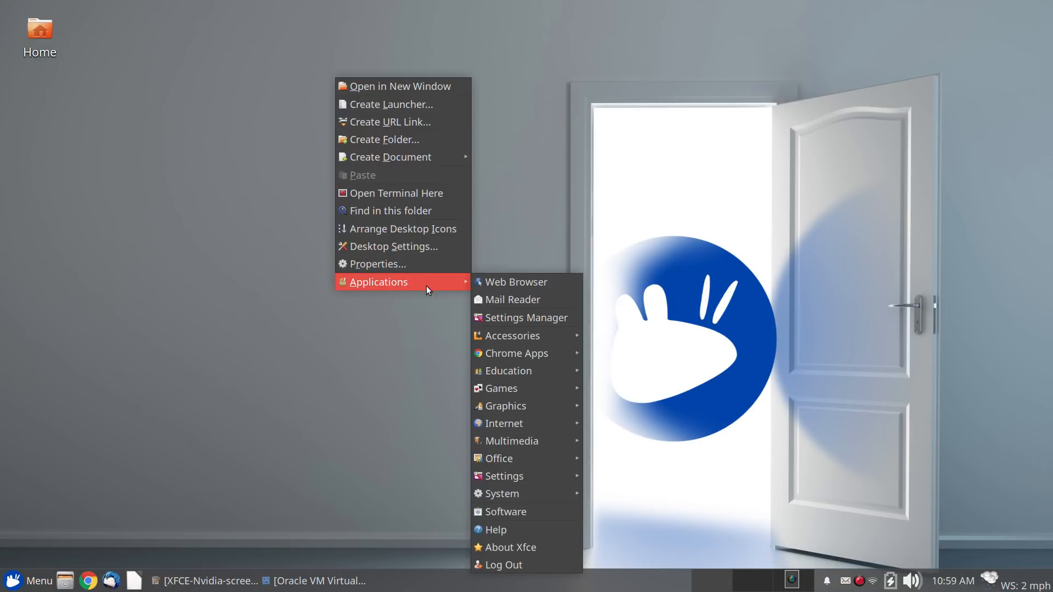
Look over the Applications list in the desktop's context menu, reopening it once and dismissing it
mouse_move(496, 392)
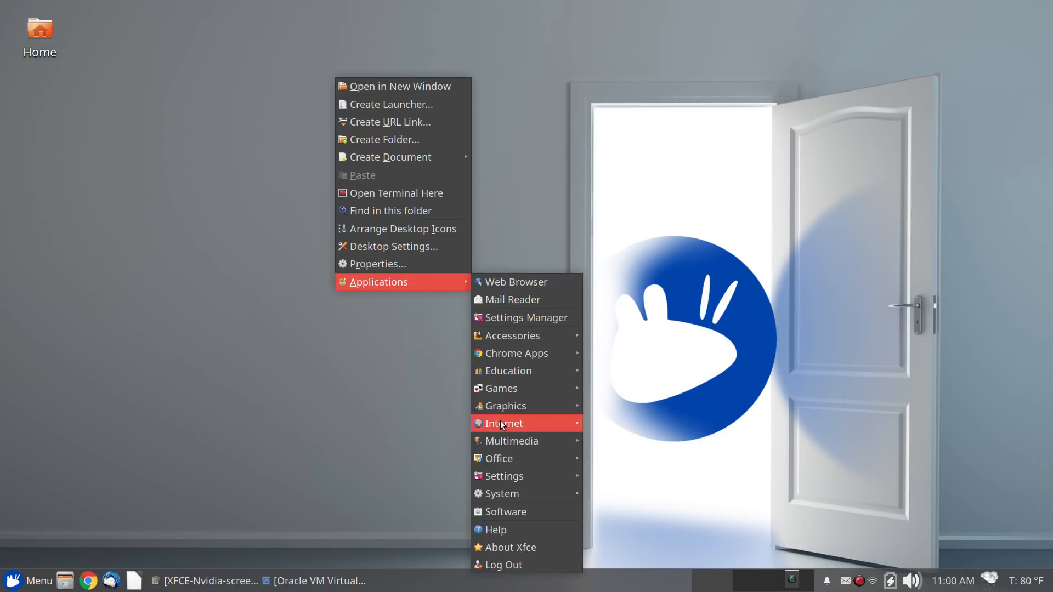
mouse_move(500, 422)
click(634, 65)
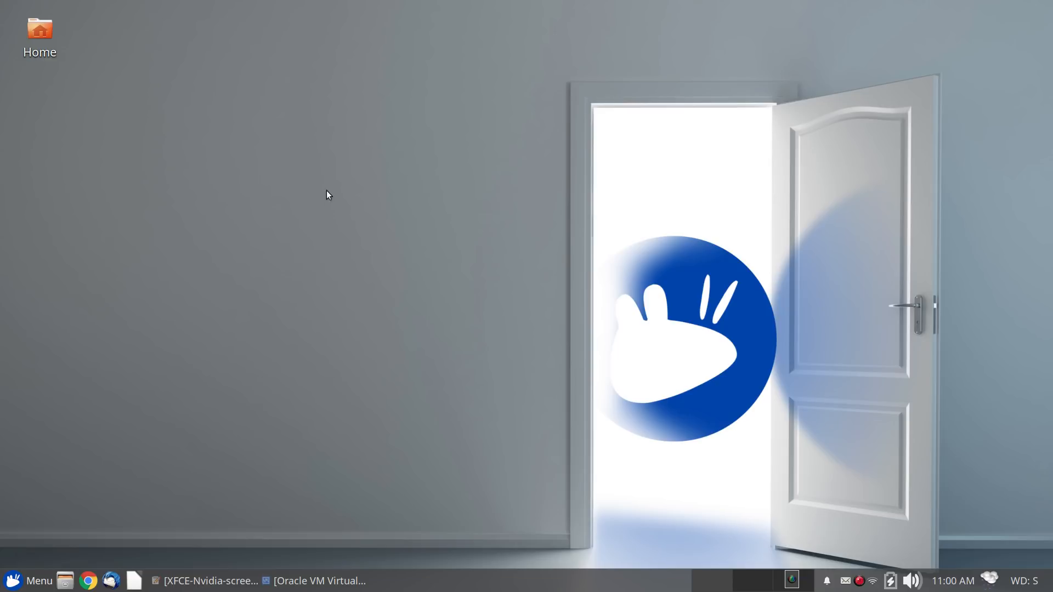
right_click(349, 80)
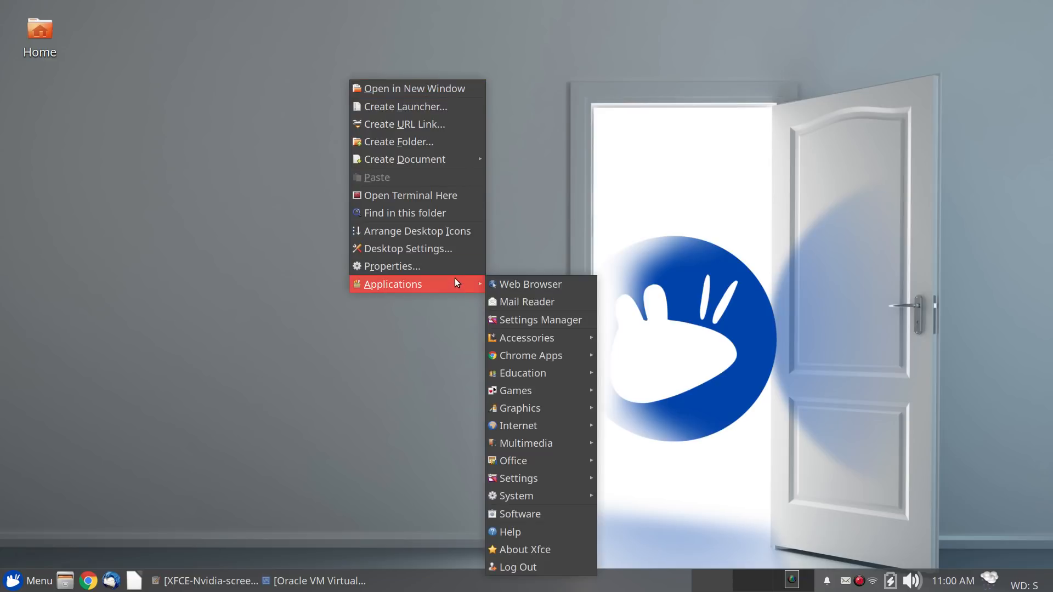
click(260, 278)
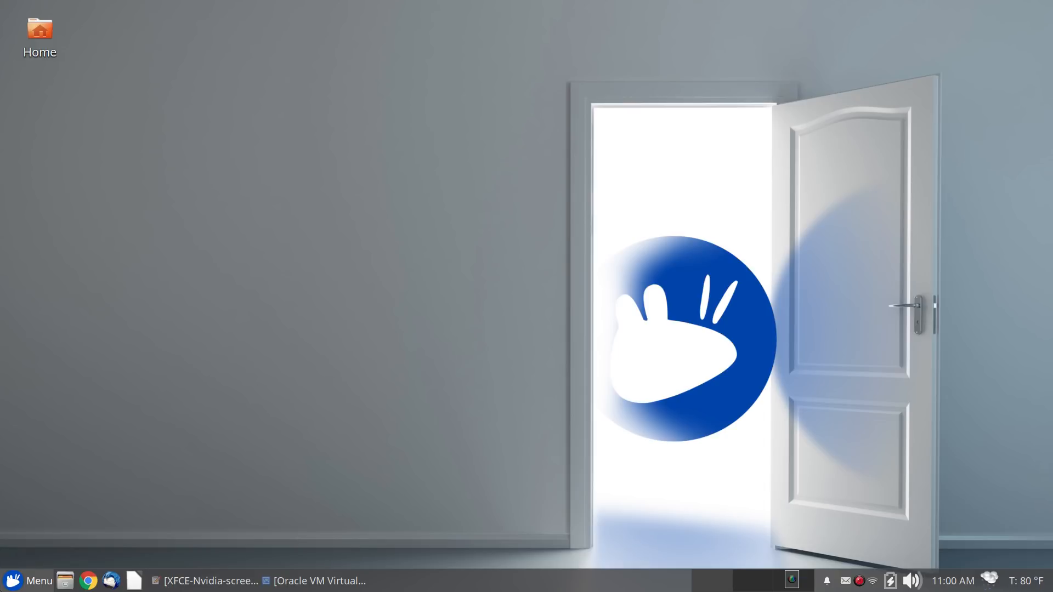
Open the Settings Manager from the main applications menu and look through its Personal, Hardware and System sections
click(24, 580)
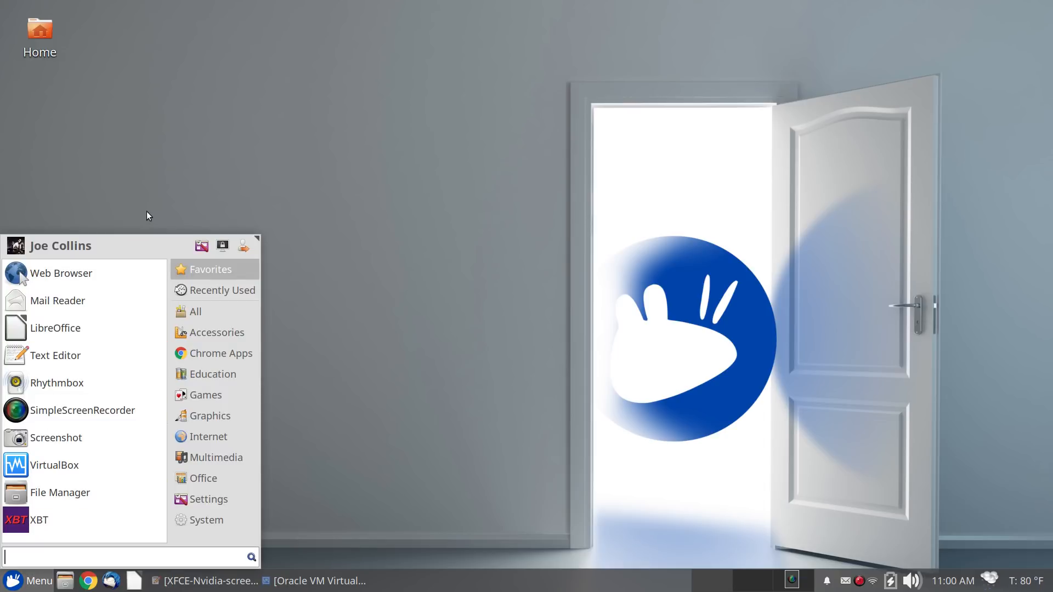
click(198, 248)
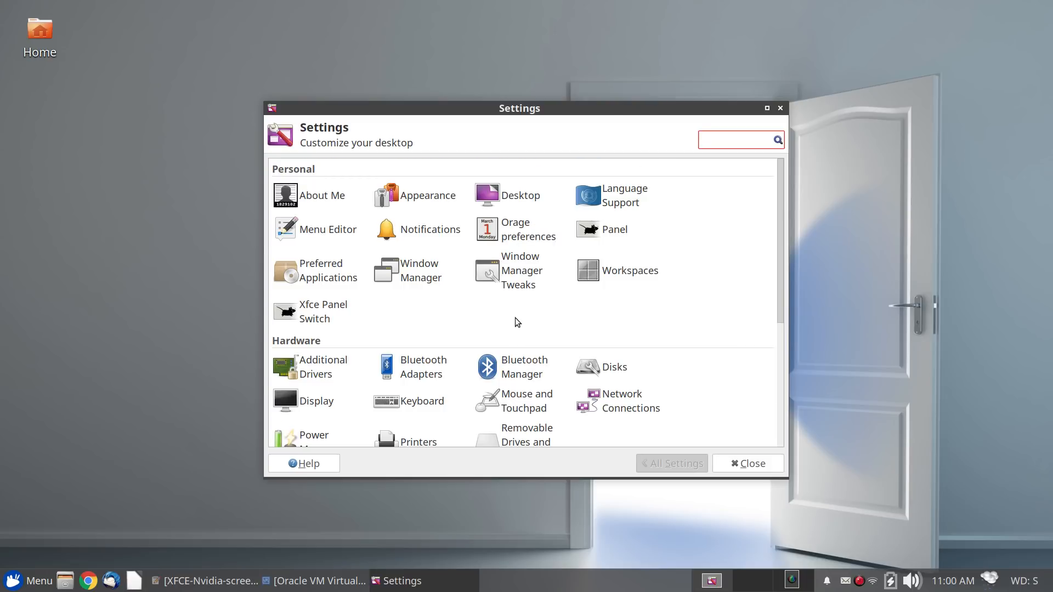
scroll(516, 313, down, 5)
scroll(523, 284, up, 2)
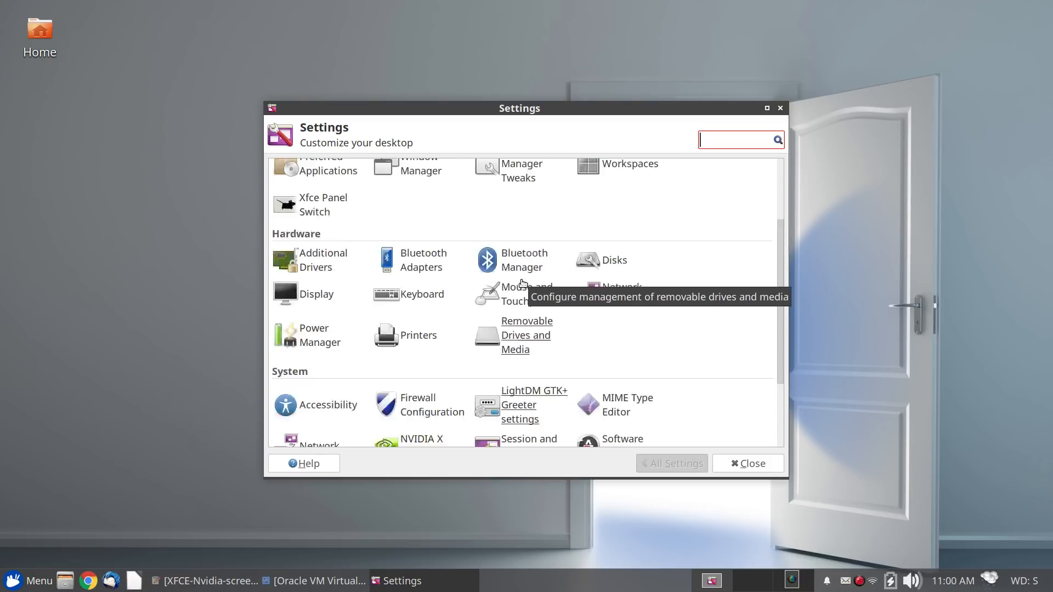
scroll(523, 284, down, 1)
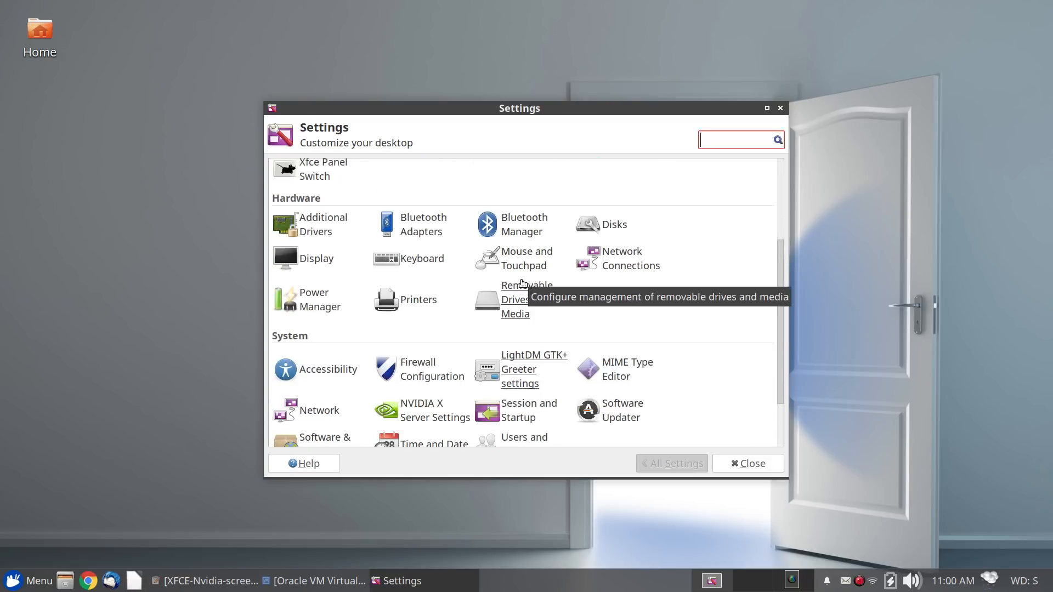
Launch Firewall Configuration from the System settings and cancel its authentication request
click(428, 373)
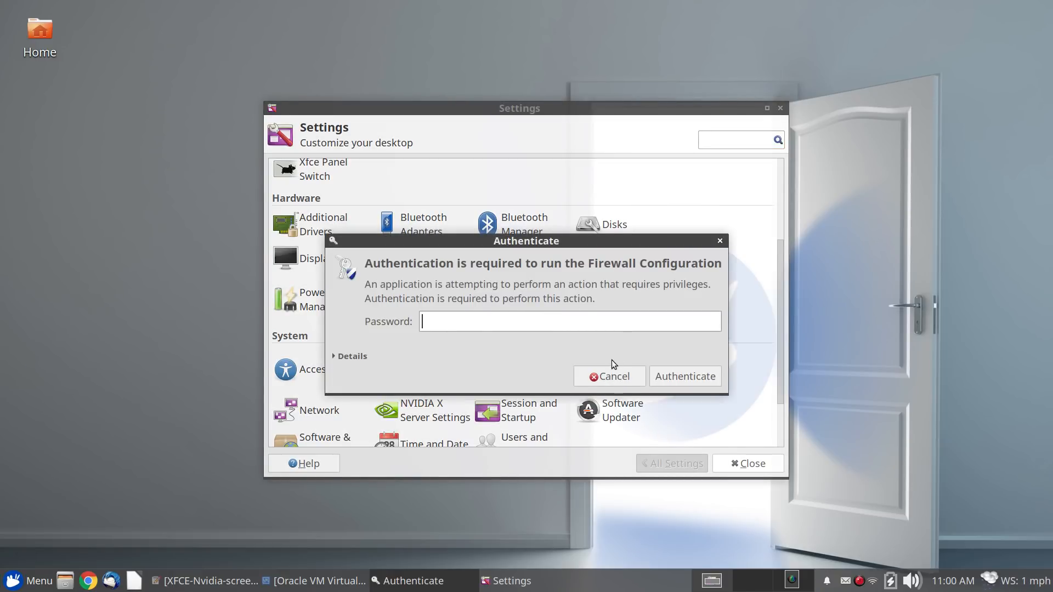
click(616, 376)
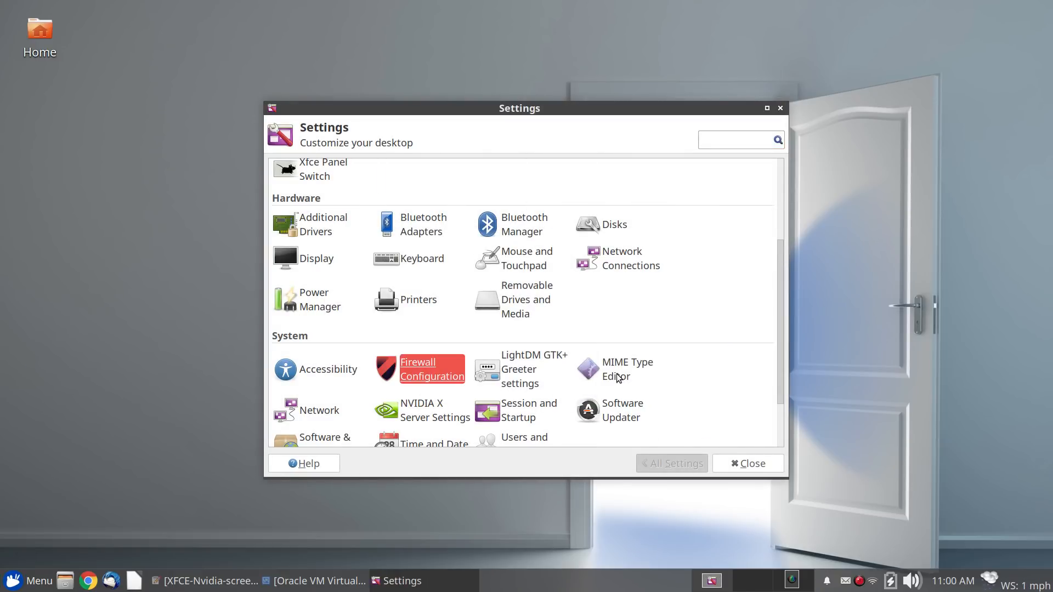
scroll(591, 339, up, 4)
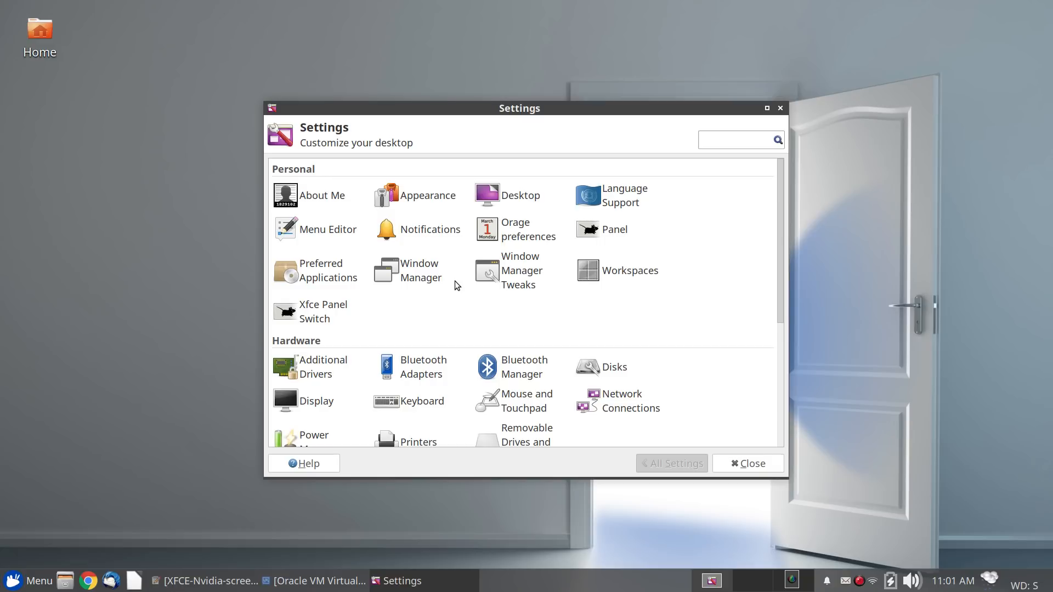
Switch the Appearance style to Greybird, check its look in the main applications menu, and return to all settings
click(439, 196)
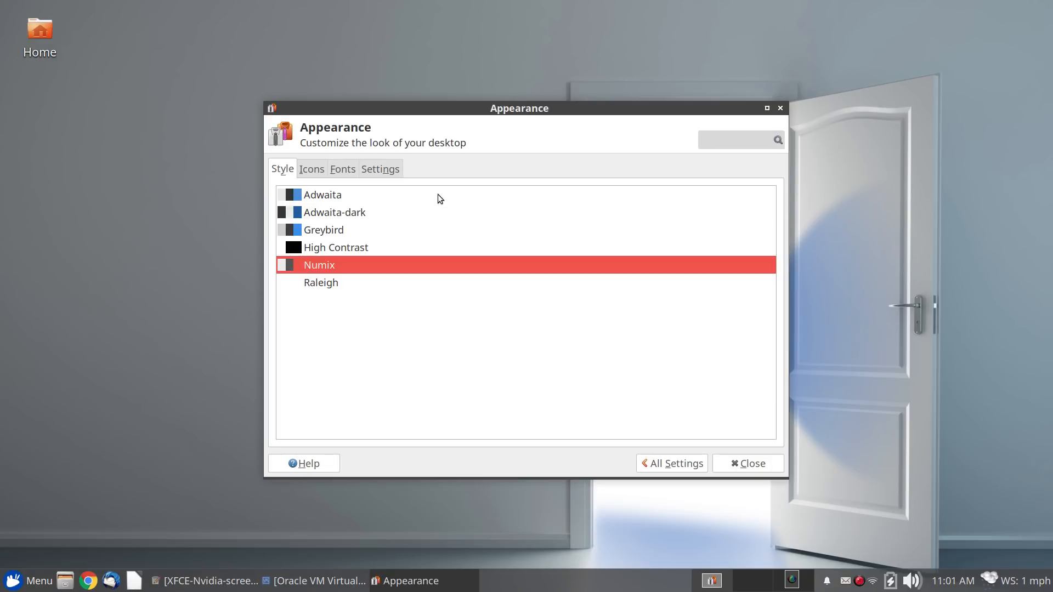
click(360, 232)
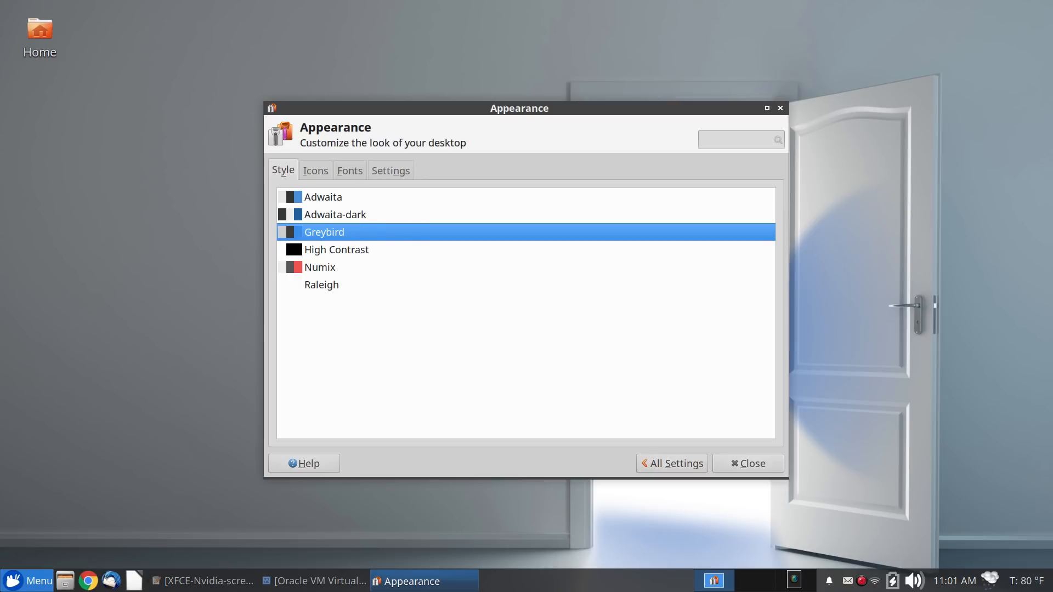
click(27, 581)
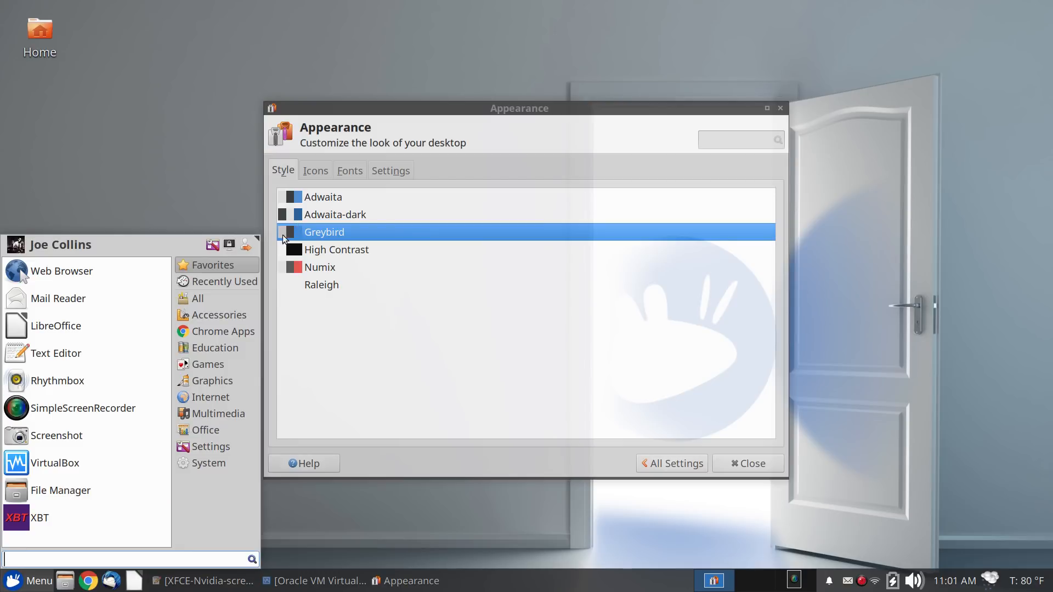
click(676, 463)
click(676, 464)
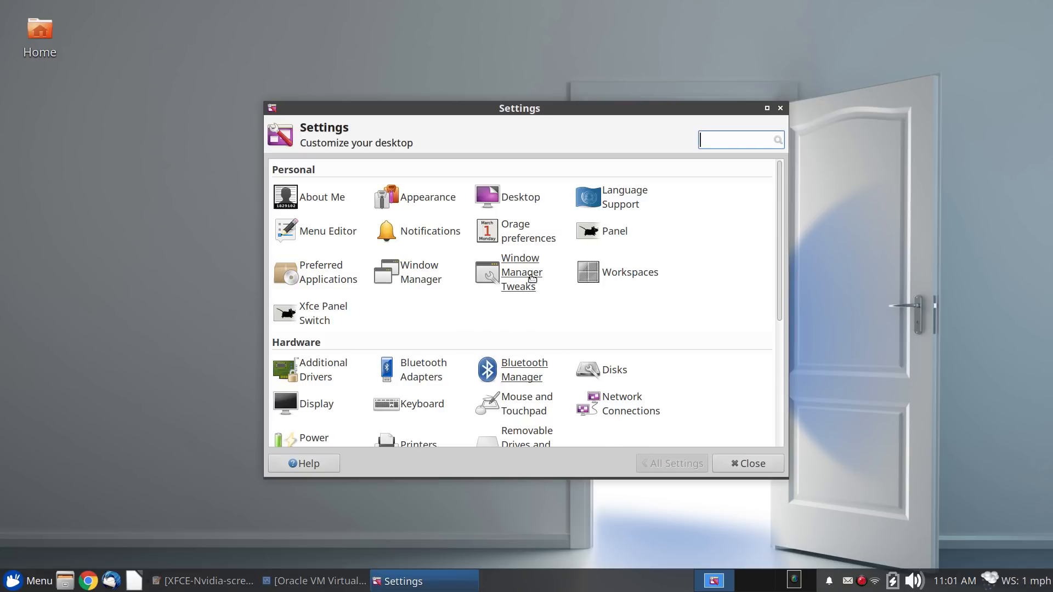
Try the Greybird theme in the Window Manager settings, restore Numix, and return to all settings
click(427, 273)
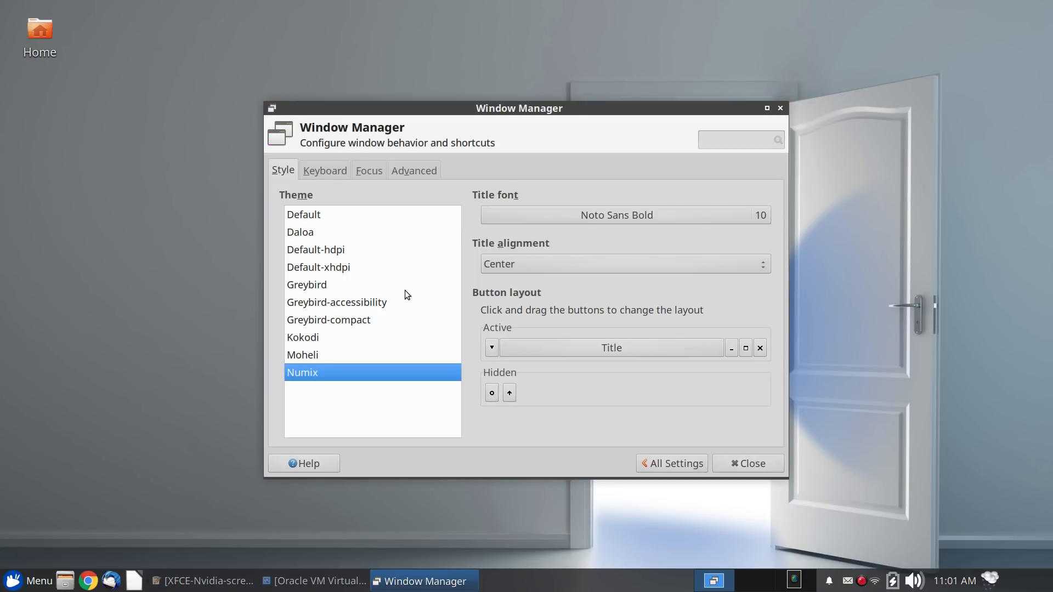
click(382, 284)
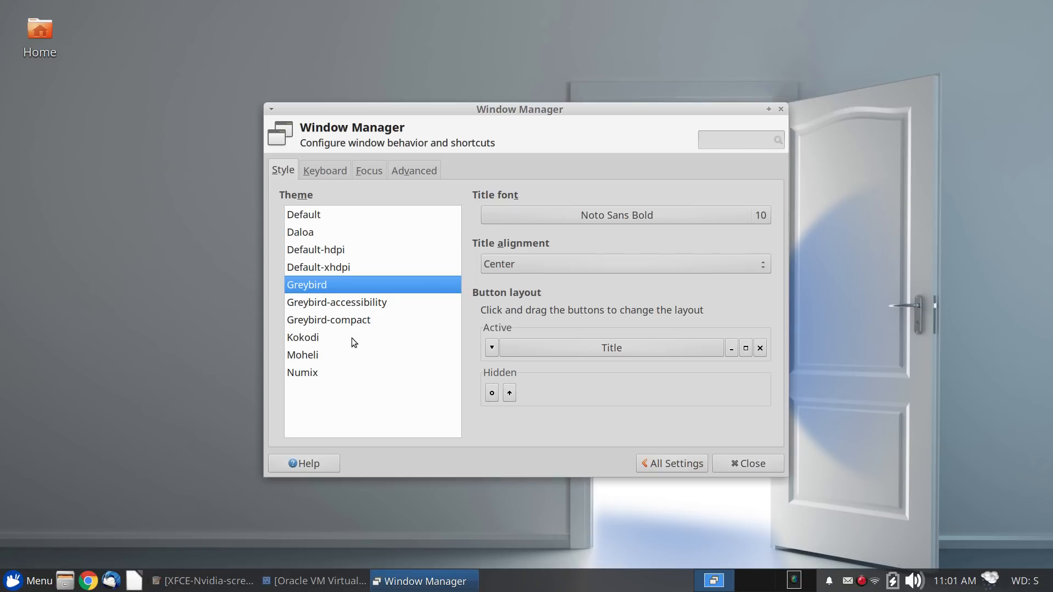
click(347, 374)
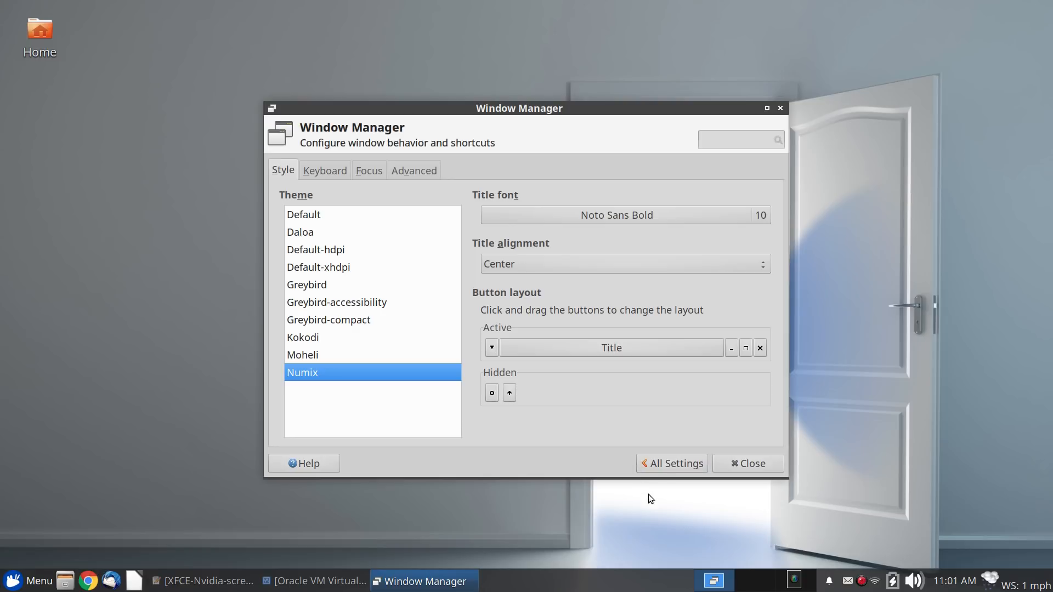
click(662, 465)
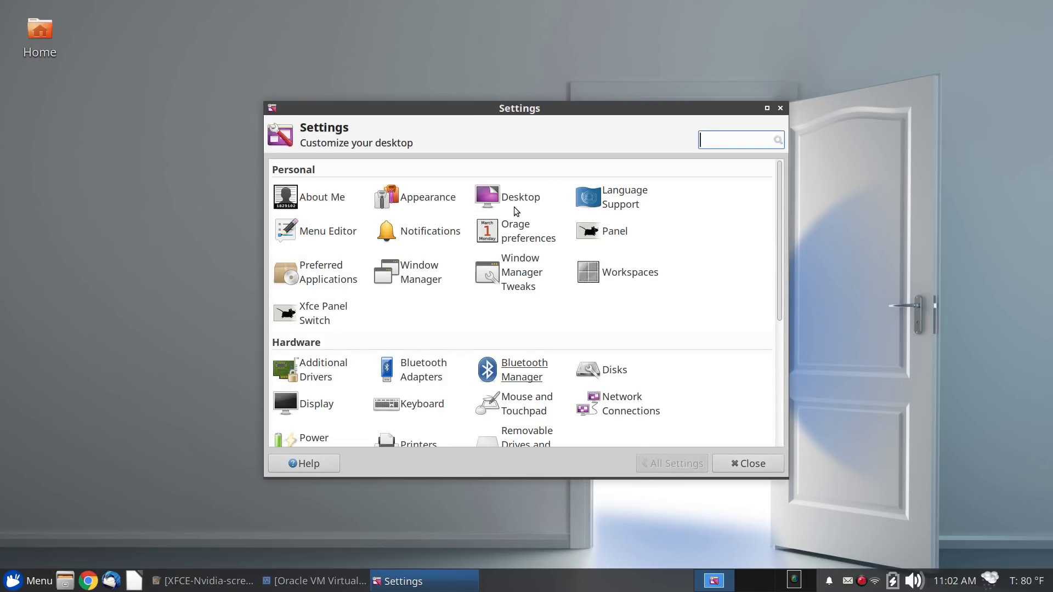
Set the Appearance style back to Numix, and review the available icon themes and the font settings
click(448, 200)
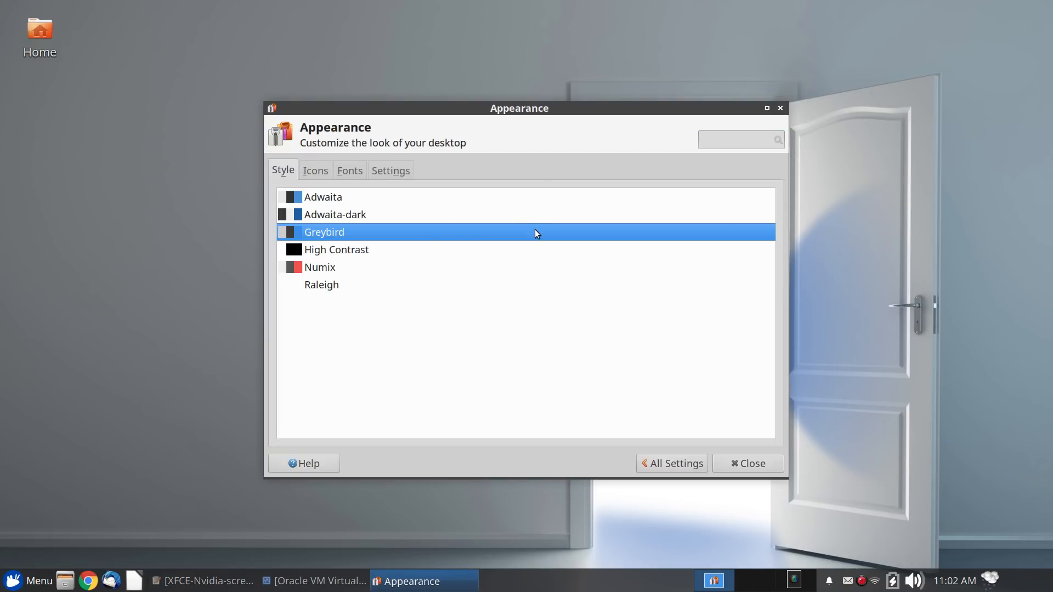
click(359, 272)
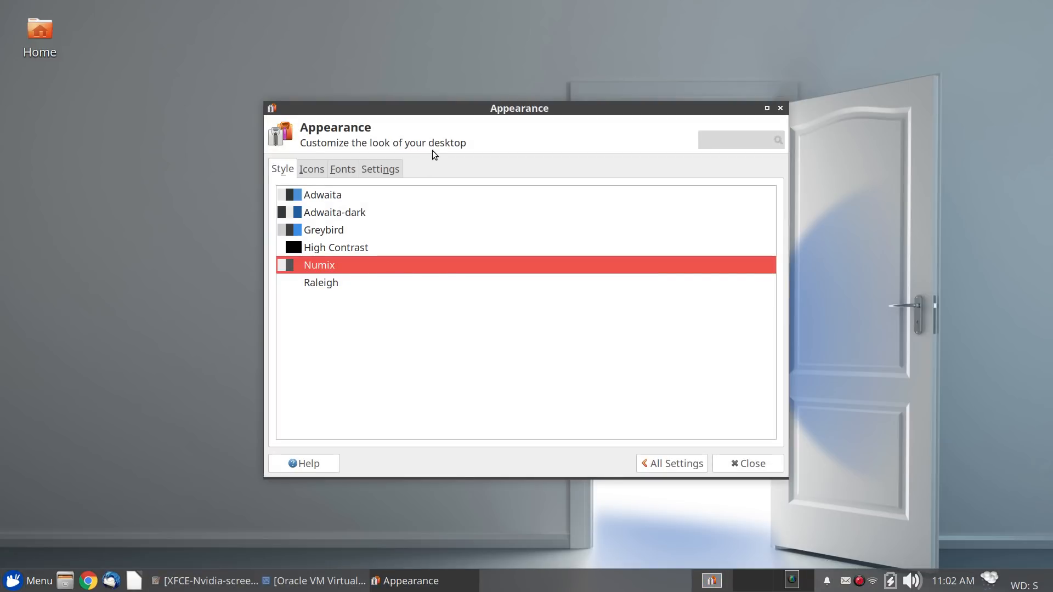
click(313, 170)
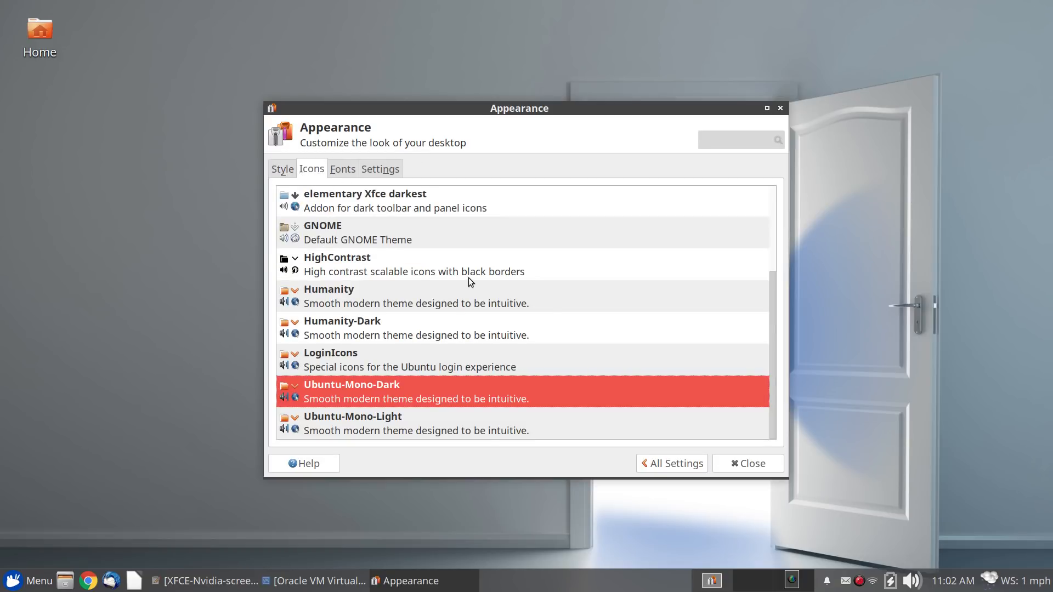
scroll(468, 277, up, 2)
click(336, 175)
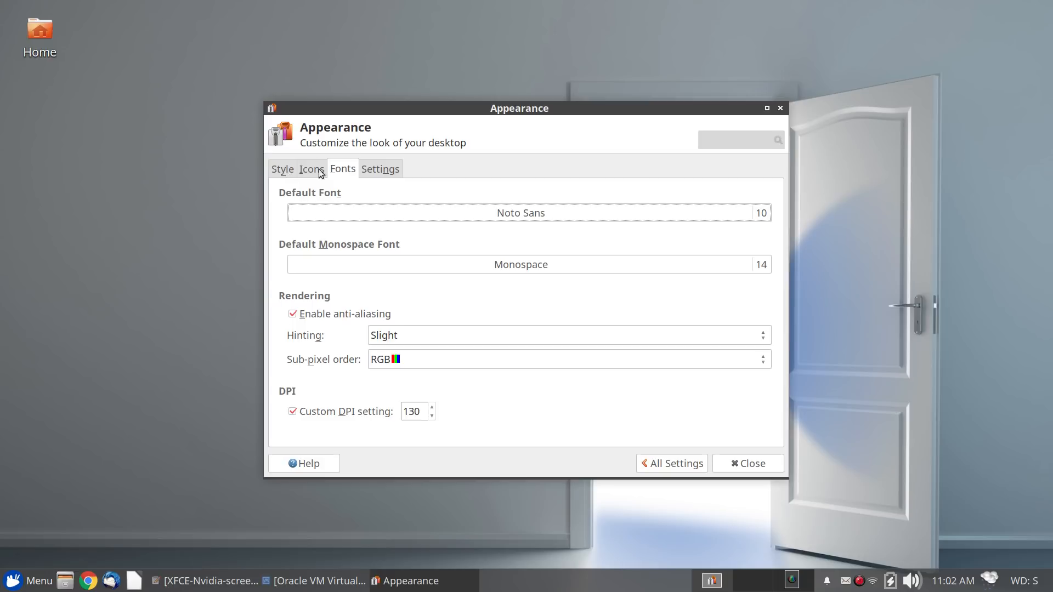
click(284, 172)
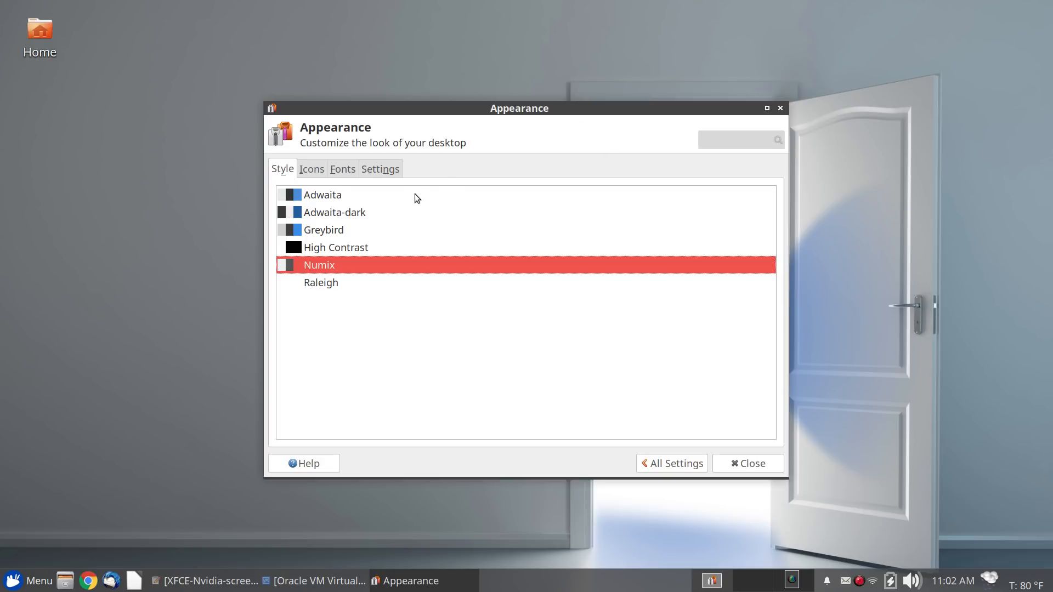
click(672, 464)
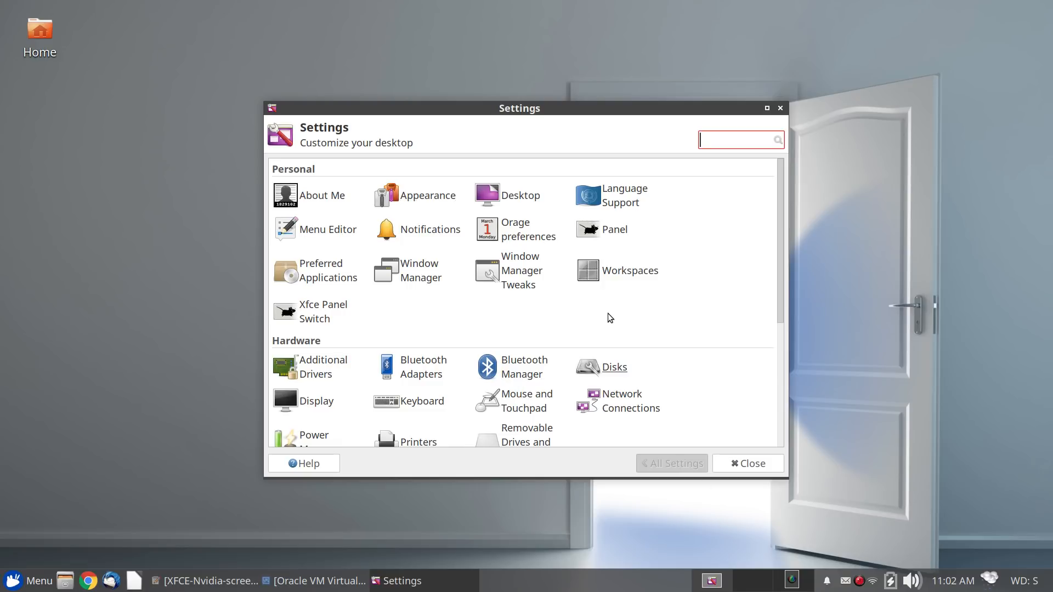
Open Window Manager Tweaks and examine the Compositor's shadow and opacity options
scroll(608, 314, down, 2)
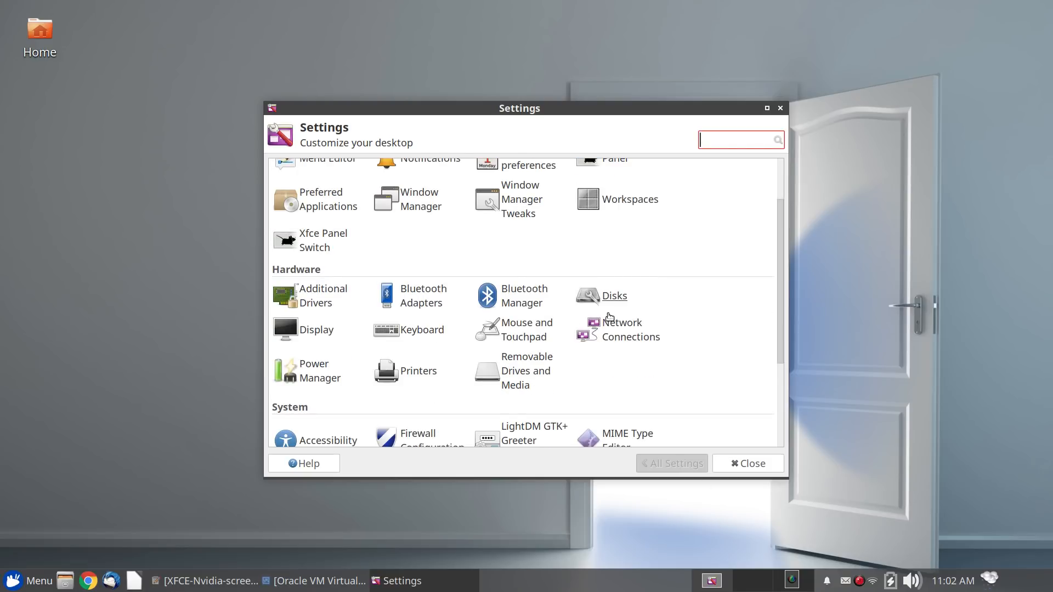
scroll(608, 317, up, 2)
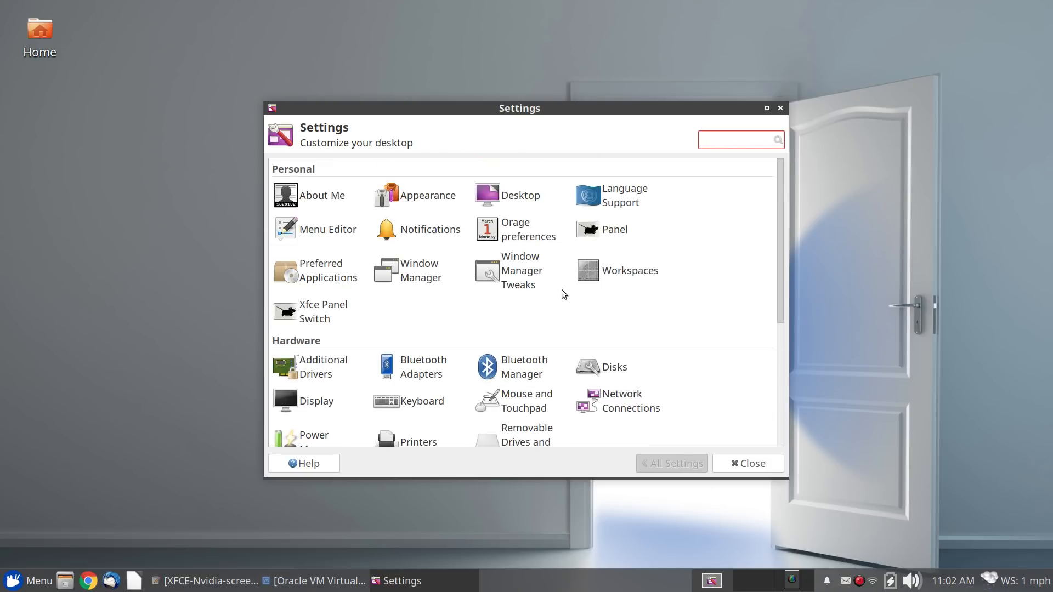
click(521, 273)
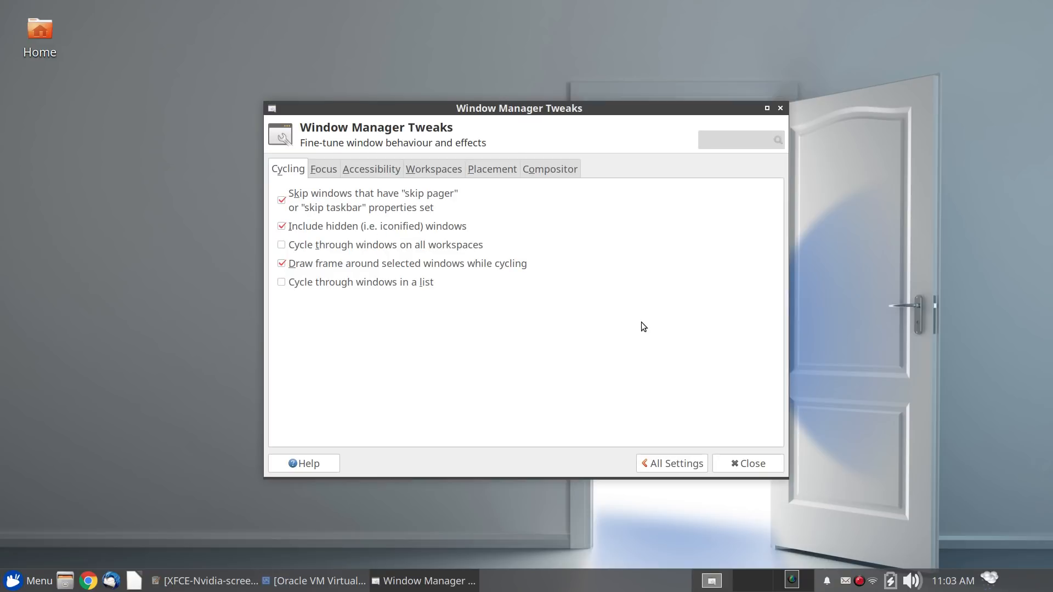
click(549, 164)
scroll(640, 268, down, 2)
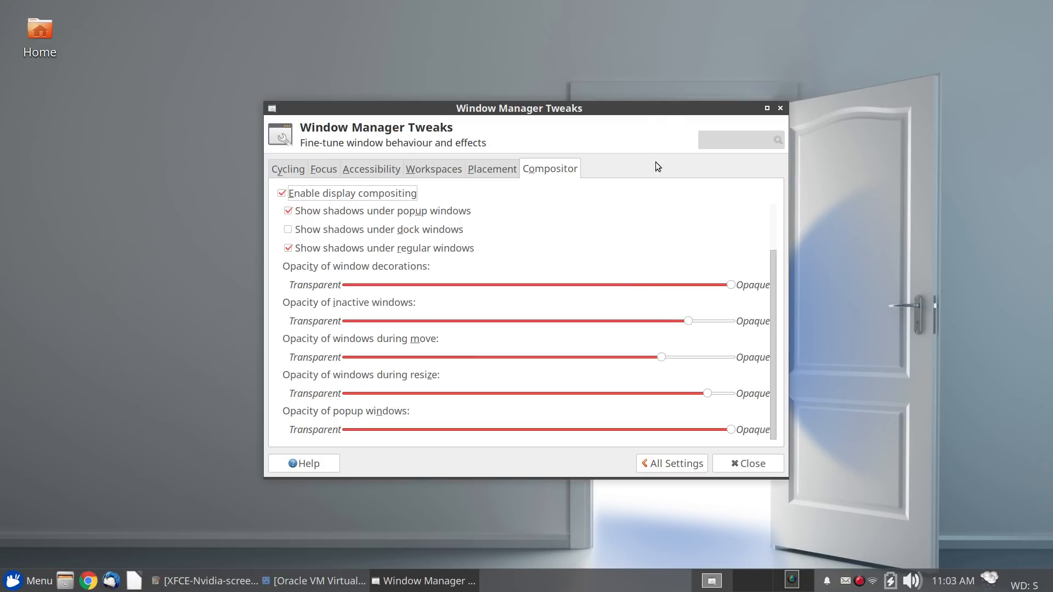
Move the Window Manager Tweaks window up and to the right, and open the Home folder, moving it to overlap that window
drag(554, 111, 795, 67)
double_click(39, 35)
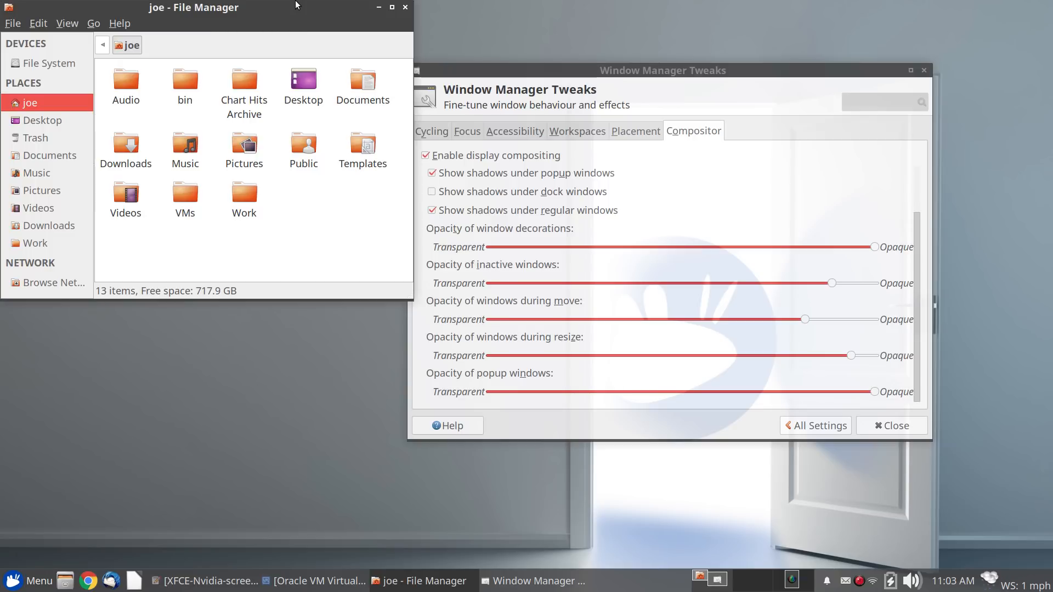
drag(296, 5, 399, 78)
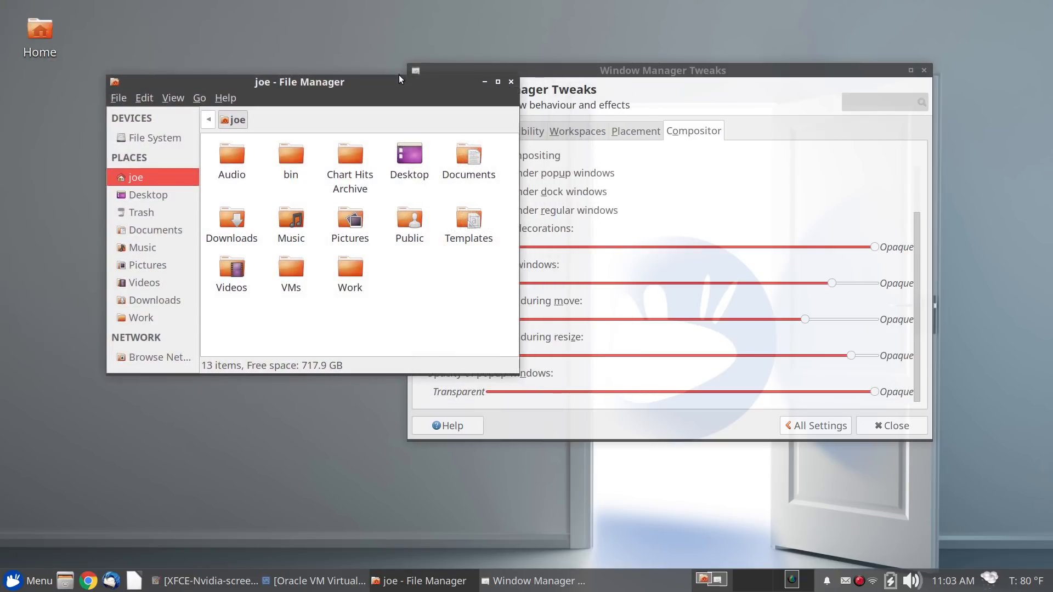
Open a terminal, move it over the other windows to show its transparency, and close the terminal and the file manager
key(ctrl+alt+t)
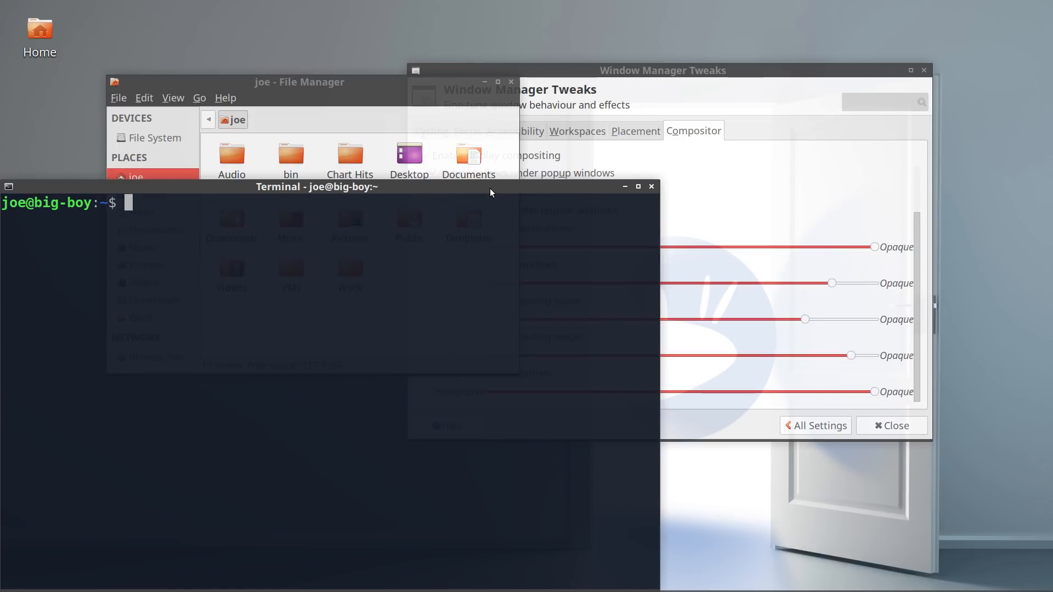
drag(489, 188, 821, 64)
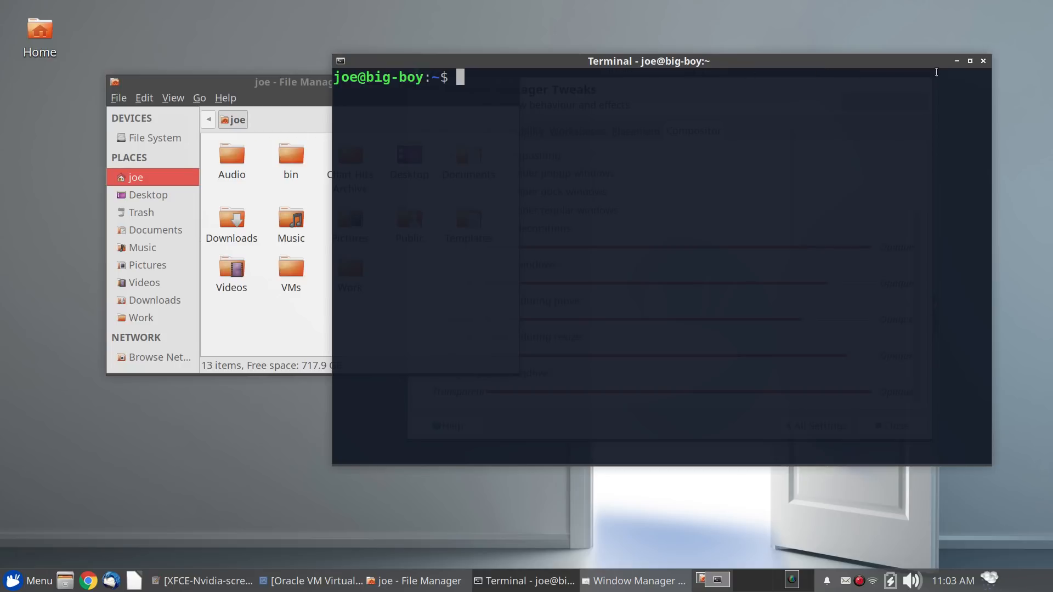
click(984, 62)
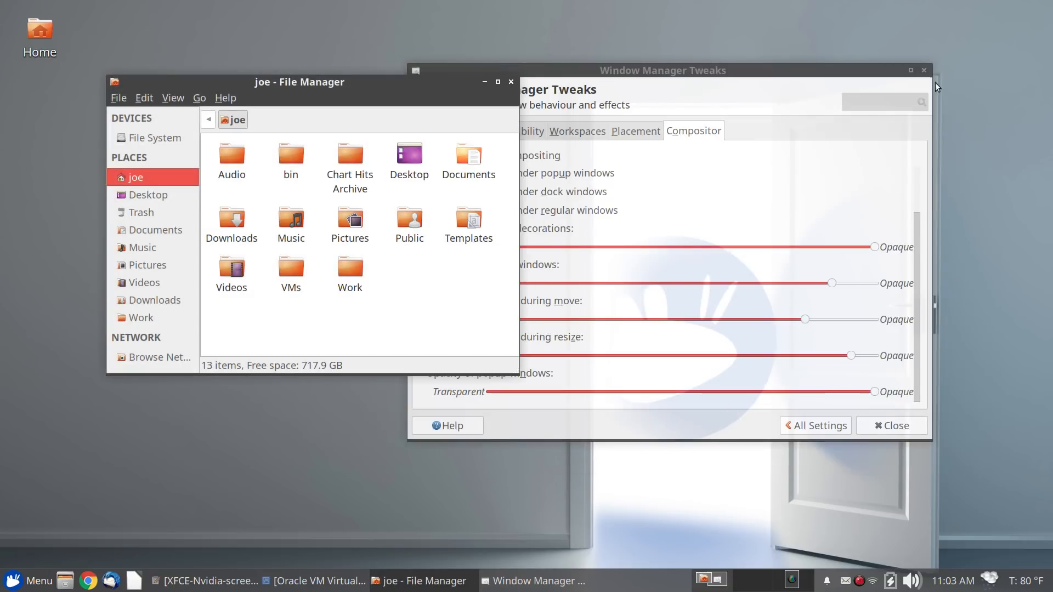
click(508, 81)
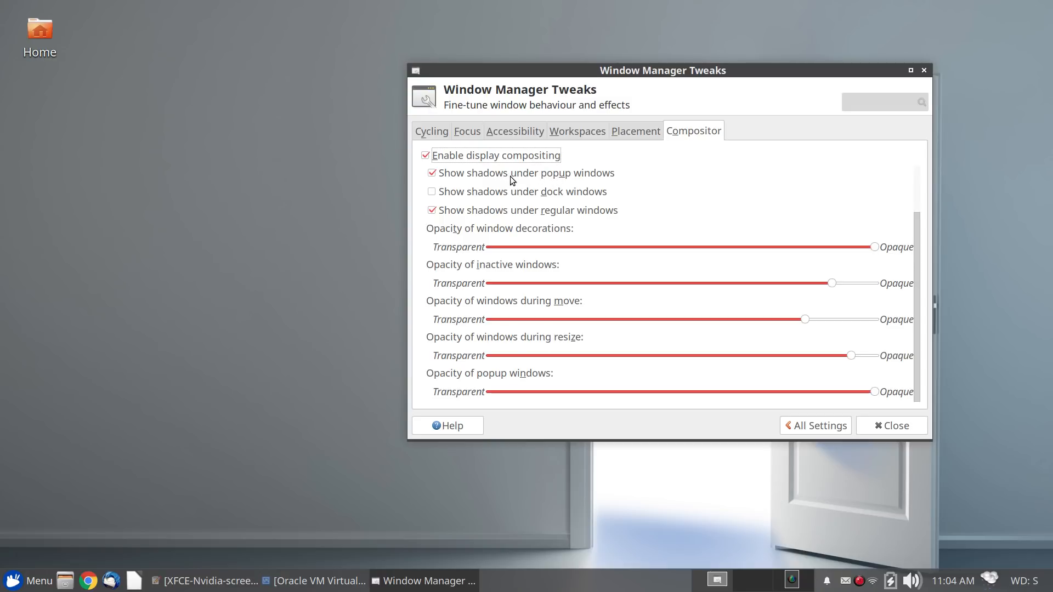
Restore the VirtualBox Manager and the XFCE-Nvidia-screen-tearing-fix note, and move VirtualBox Manager up and to the left
scroll(618, 191, up, 2)
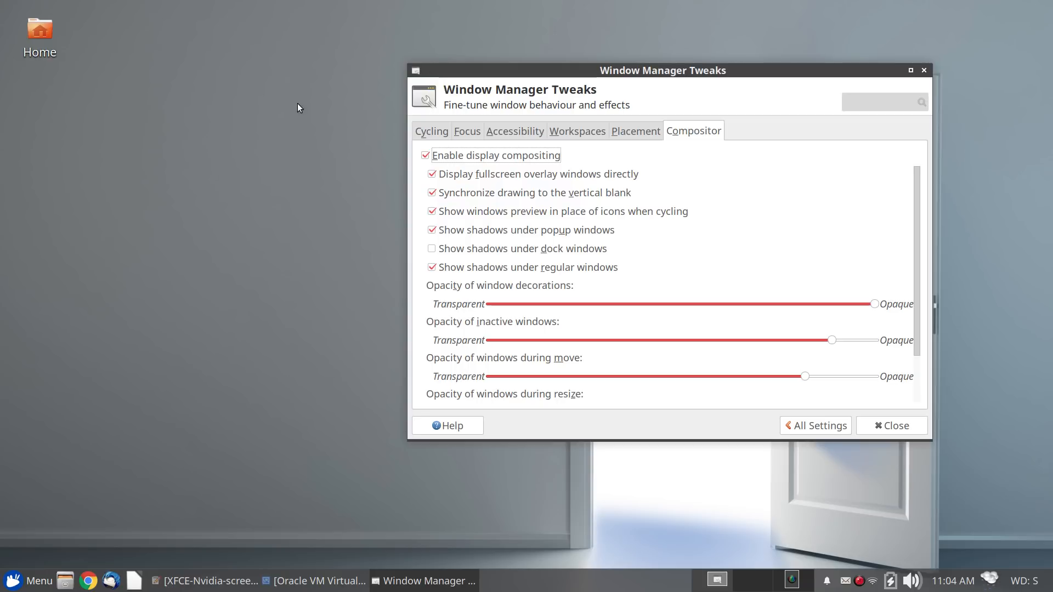
click(282, 590)
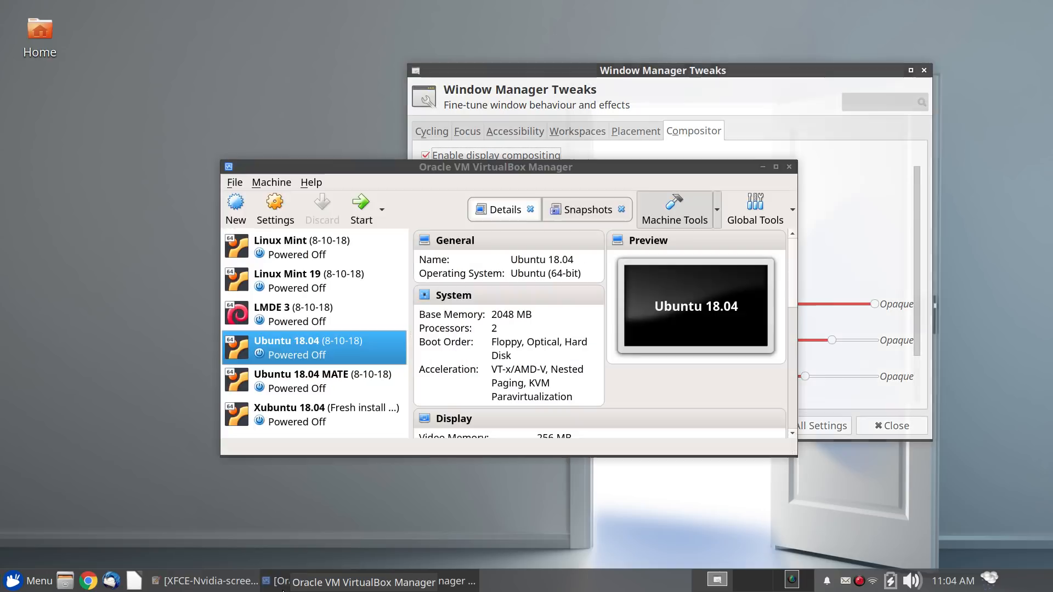
click(252, 588)
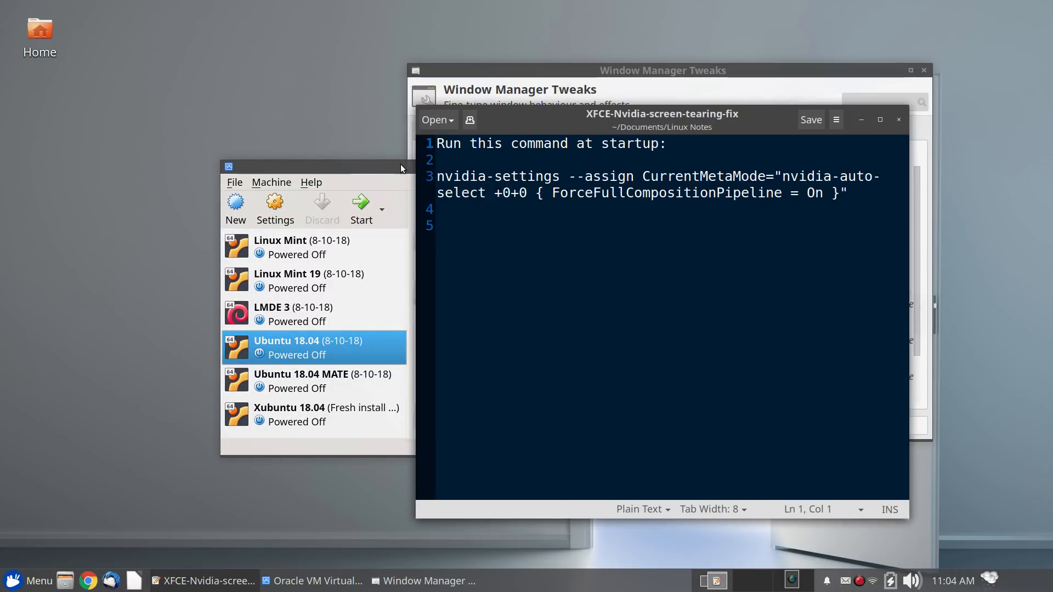
drag(396, 164, 293, 95)
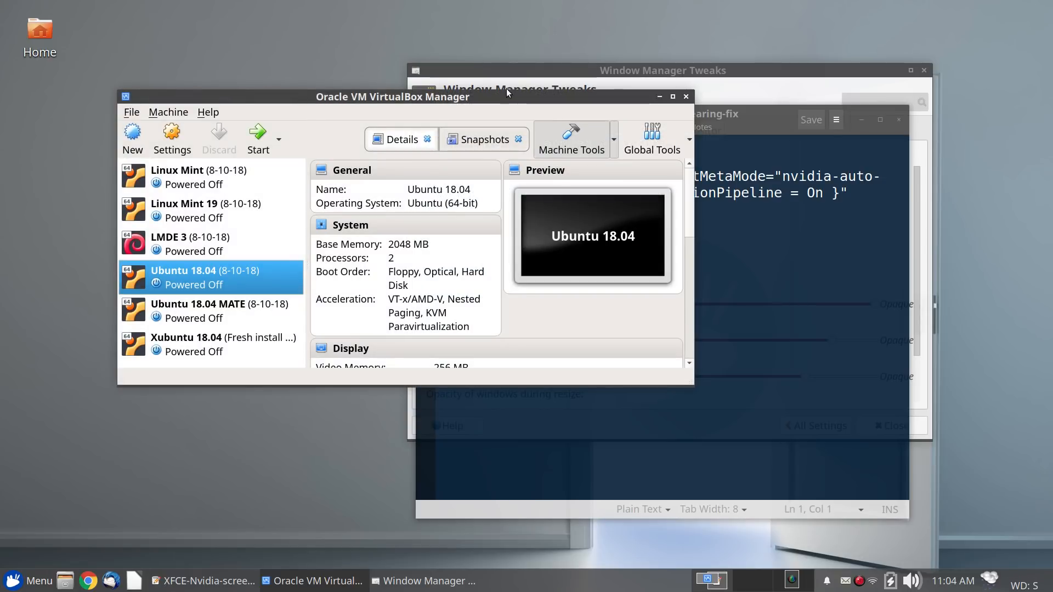
Alternate Window Manager Tweaks and the text note in front, shifting Tweaks slightly left and the note up and left to overlap VirtualBox Manager
click(525, 72)
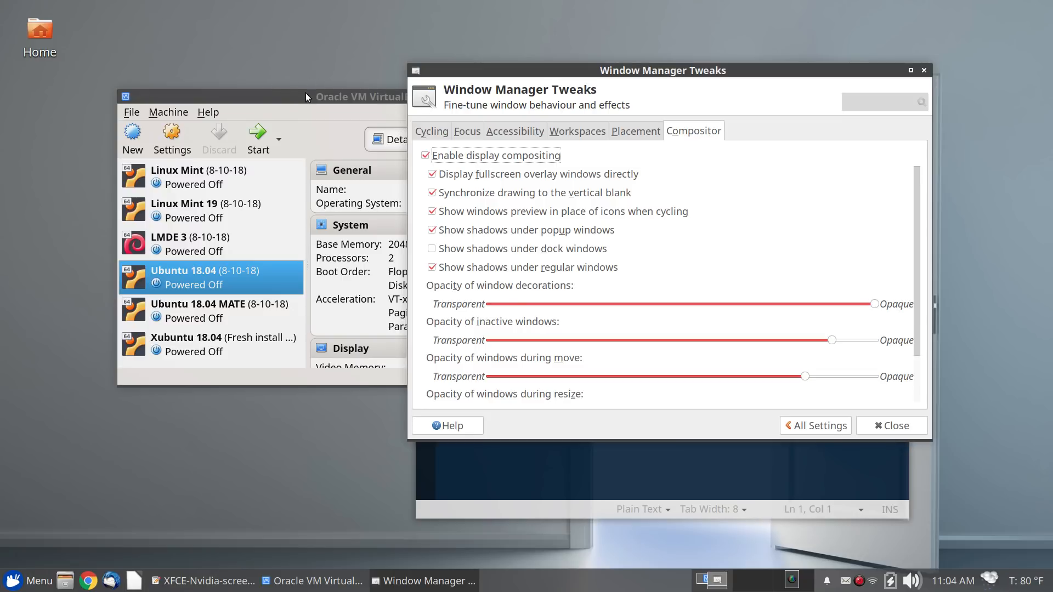
click(640, 485)
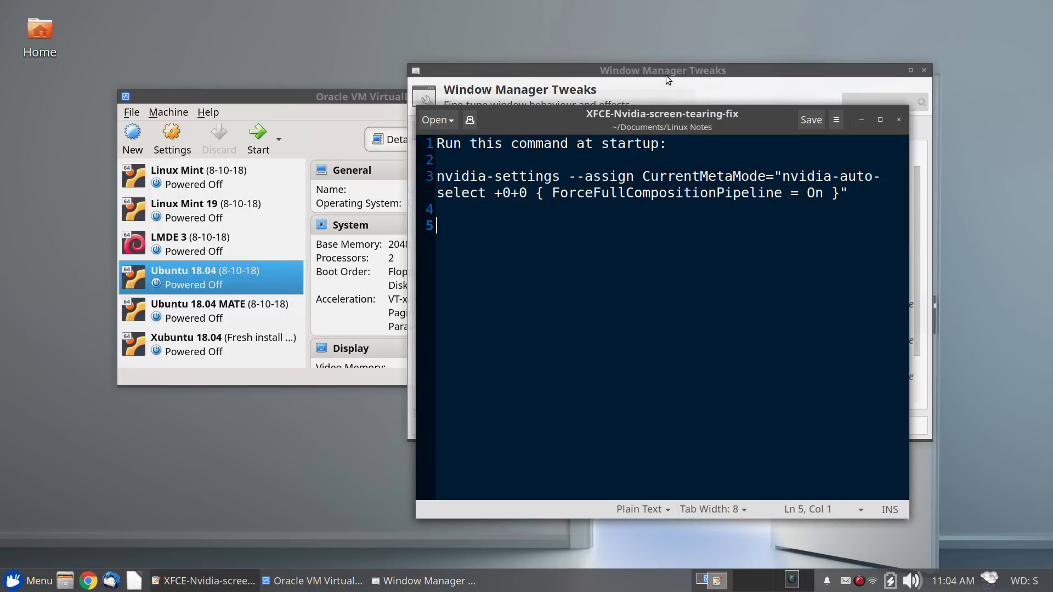
drag(662, 70, 624, 71)
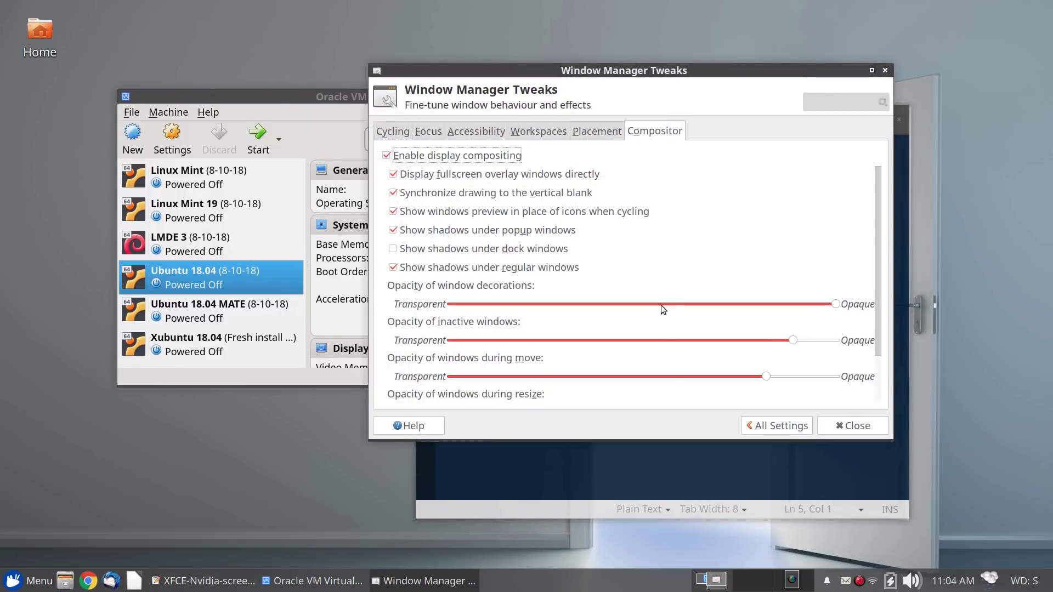
click(678, 459)
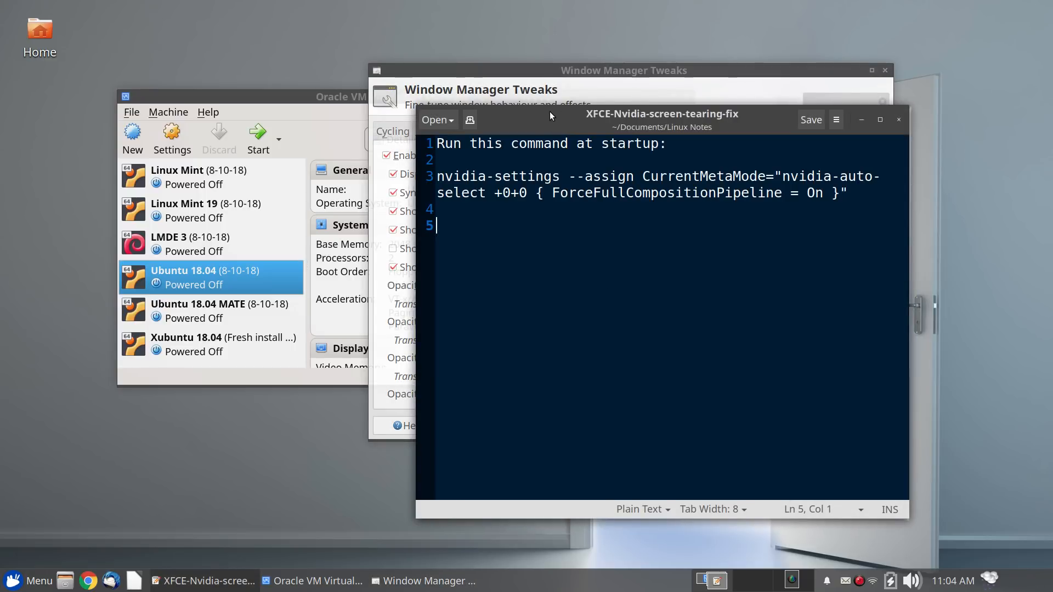
drag(549, 115, 445, 56)
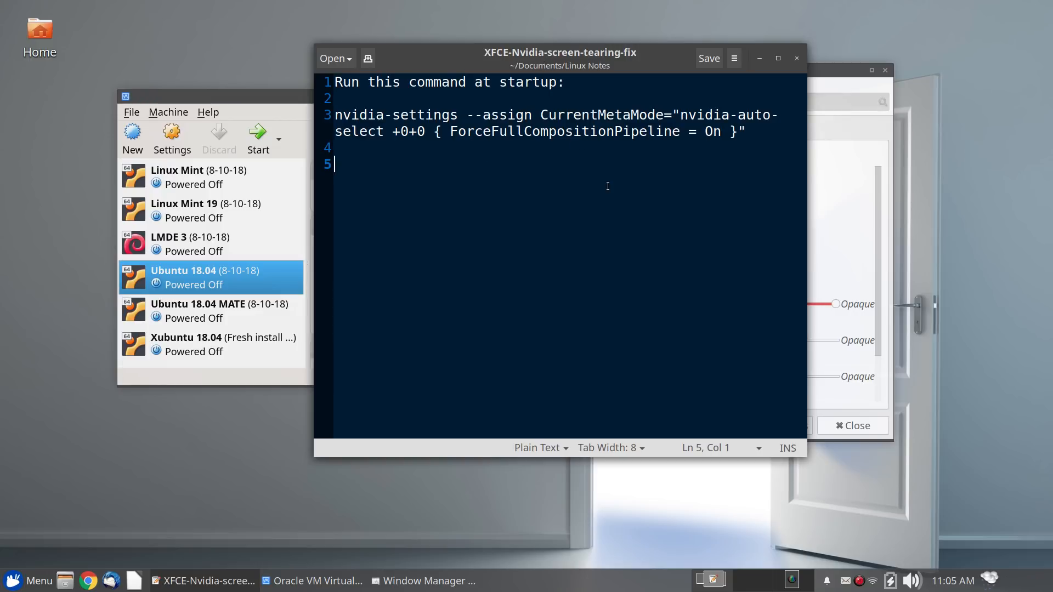
Return from Window Manager Tweaks to the full settings list and open the Application Autostart list of Session and Startup
click(854, 131)
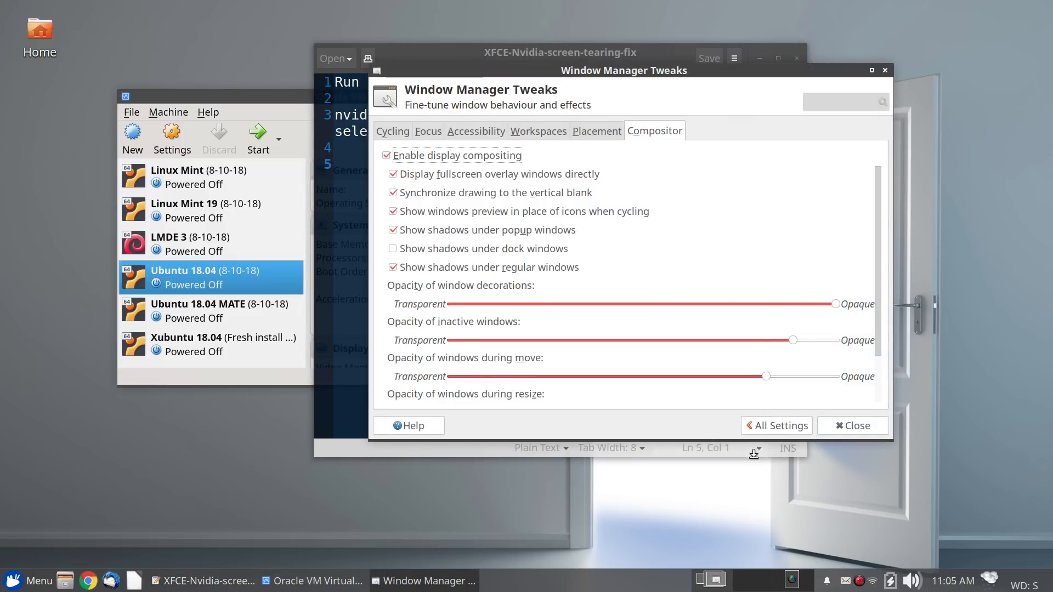
click(755, 427)
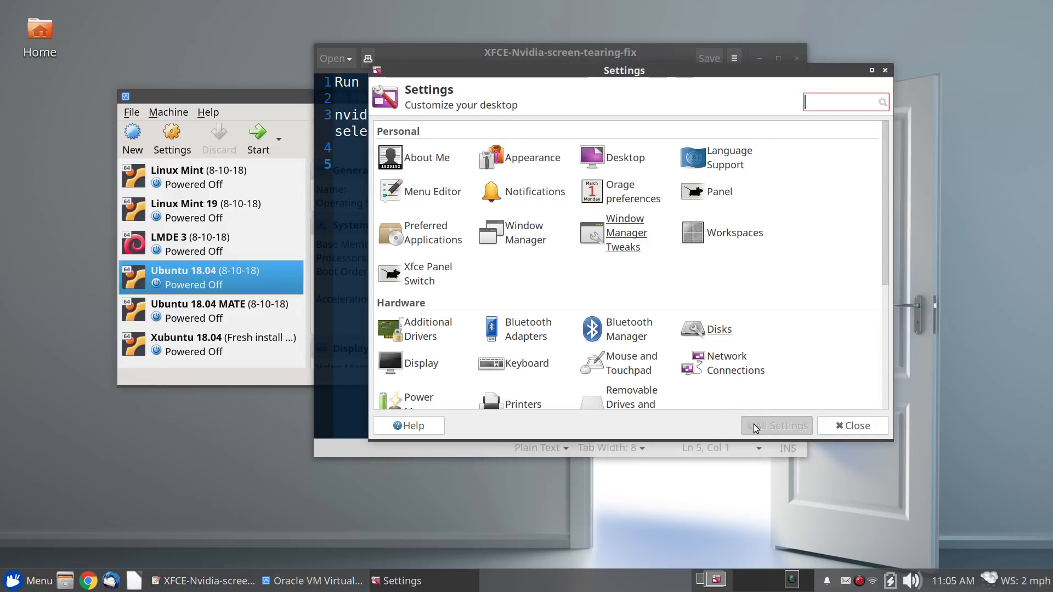
scroll(649, 325, down, 5)
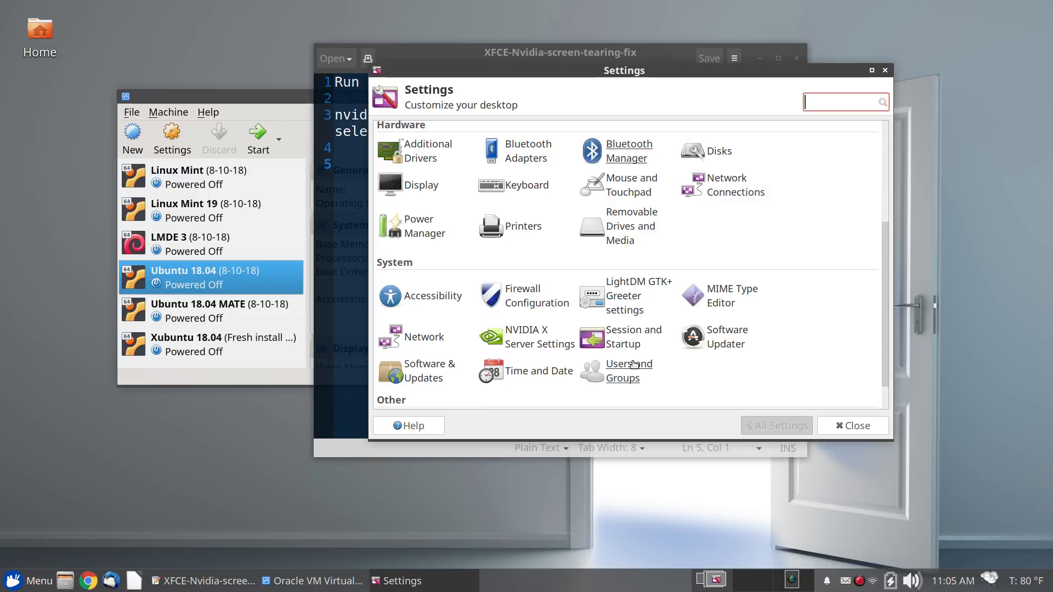
scroll(635, 365, down, 1)
scroll(640, 356, up, 3)
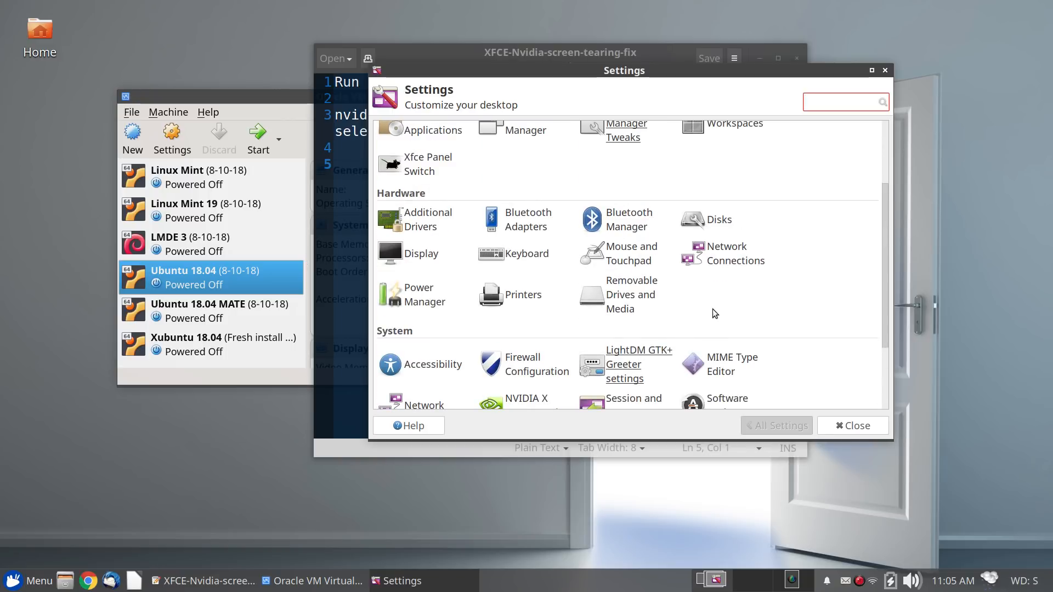
scroll(712, 308, down, 1)
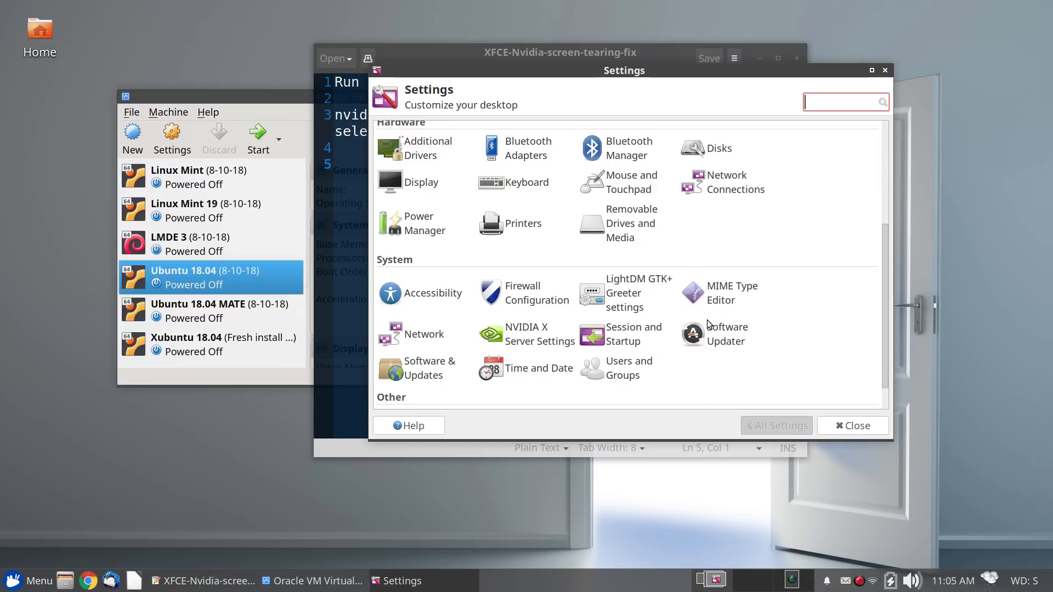
click(629, 344)
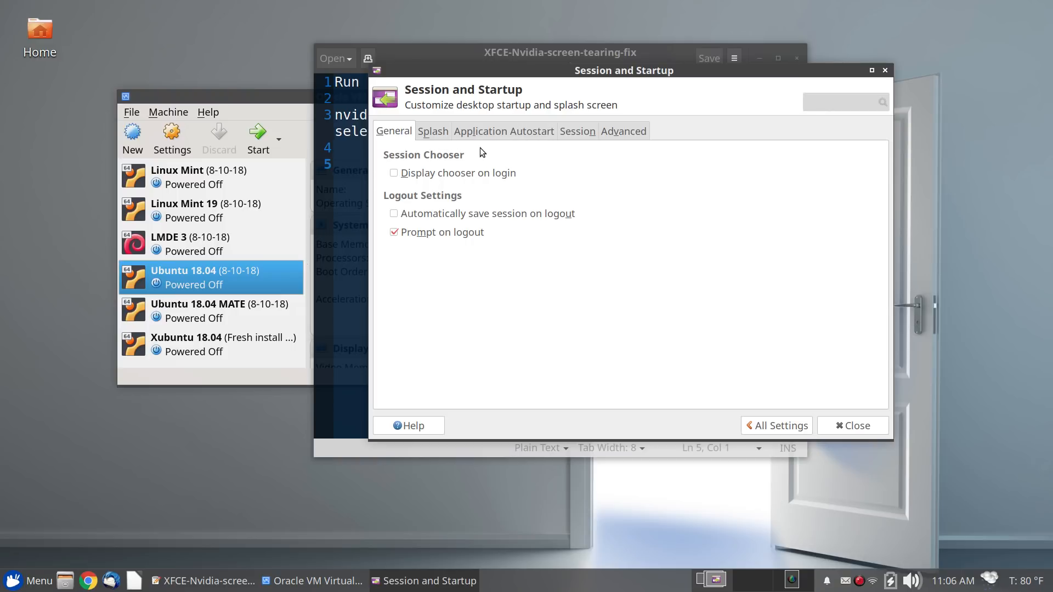
click(524, 132)
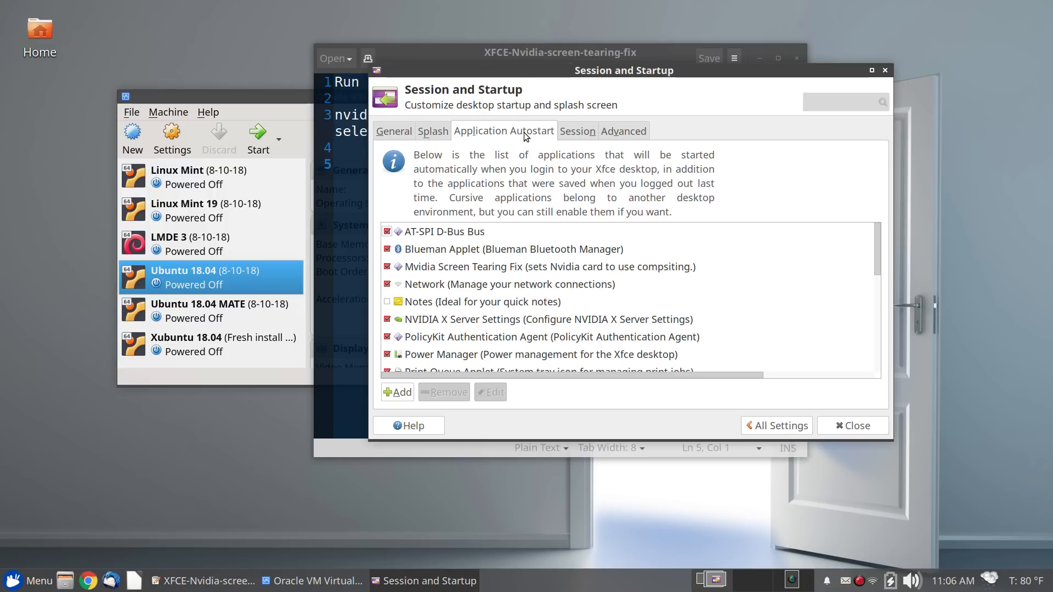
Look through the autostart applications, and open the Add application dialog to view its fields before dismissing it
scroll(573, 271, down, 3)
scroll(571, 271, down, 5)
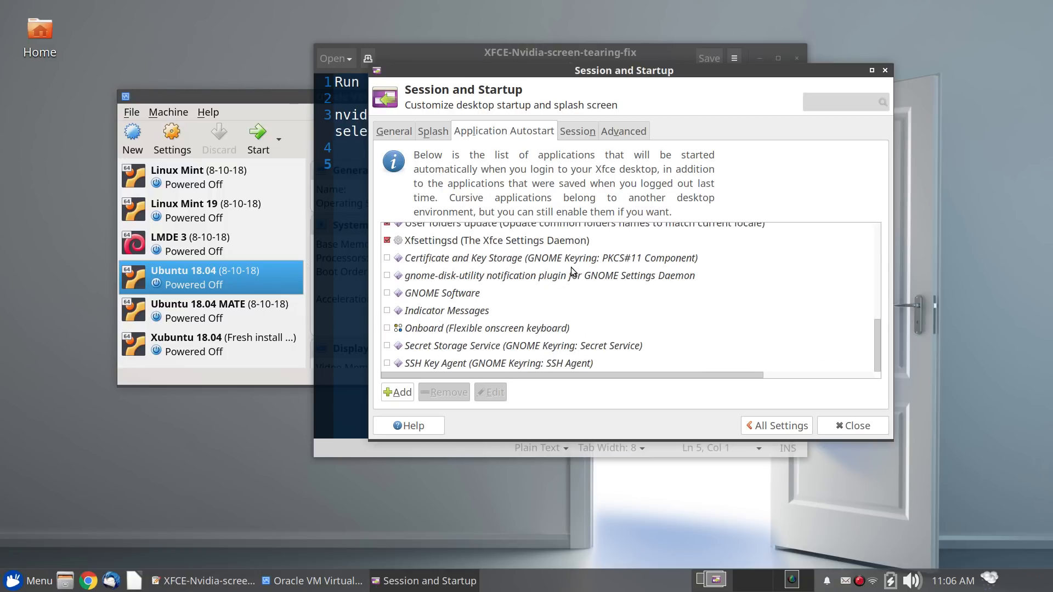
click(396, 392)
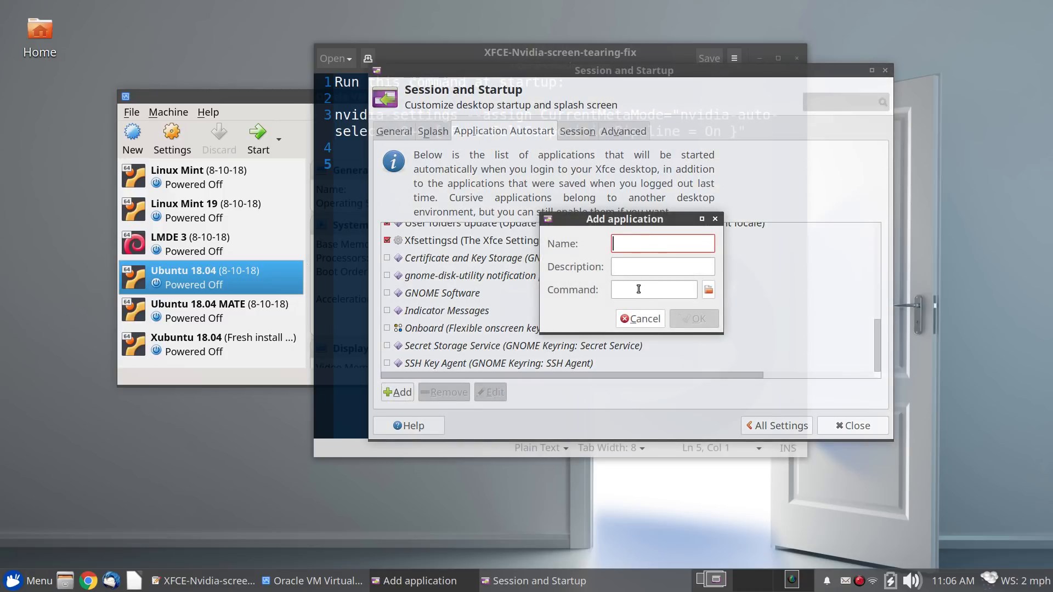
click(714, 218)
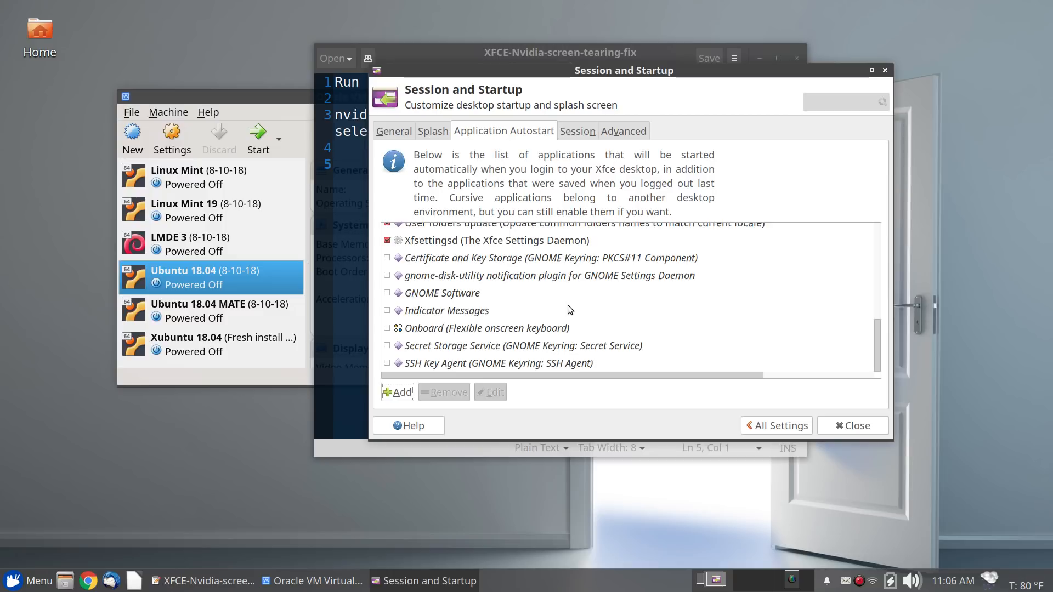
Examine the whole Application Autostart list for the enabled and disabled startup entries and their commands
scroll(566, 297, up, 3)
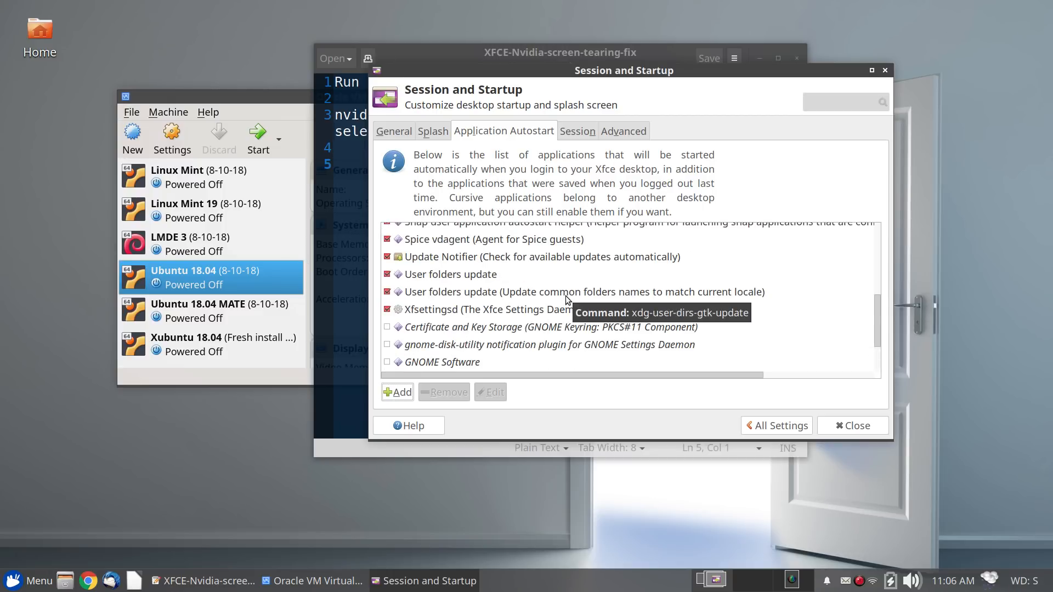
scroll(565, 297, down, 3)
scroll(564, 295, up, 2)
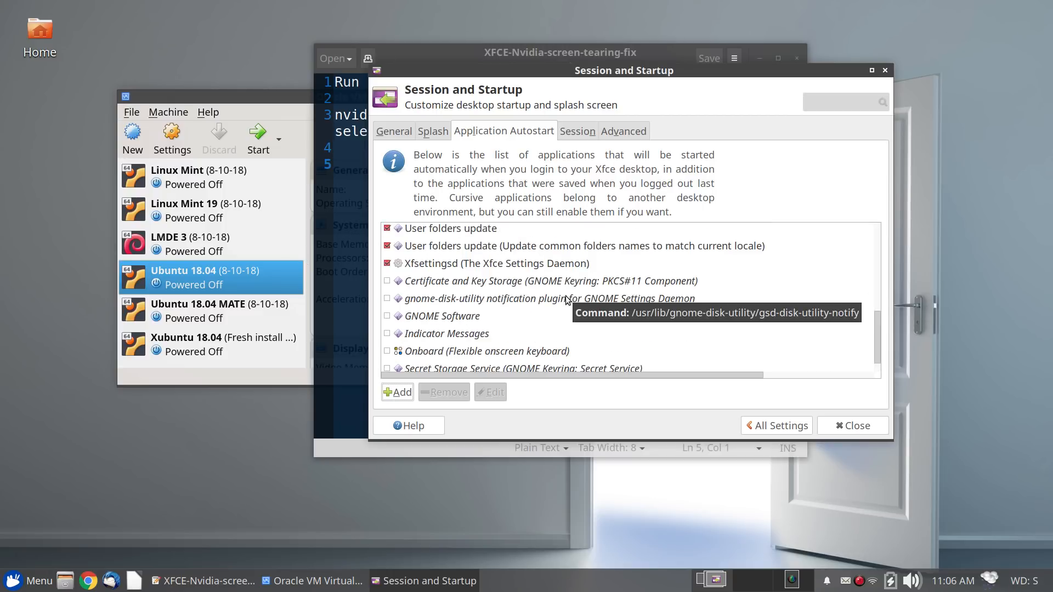
scroll(565, 295, up, 5)
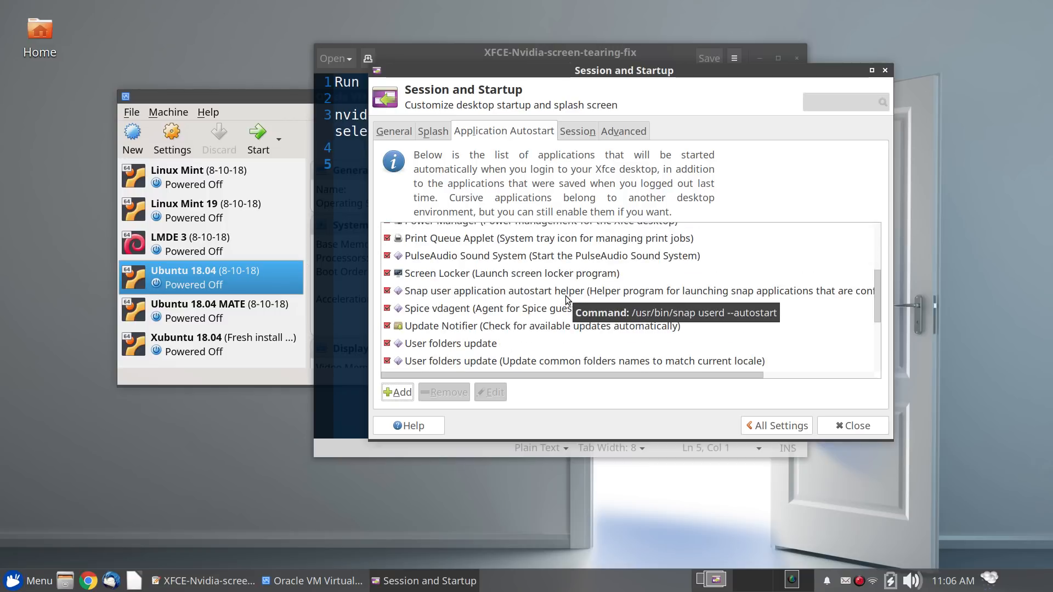
scroll(565, 300, up, 1)
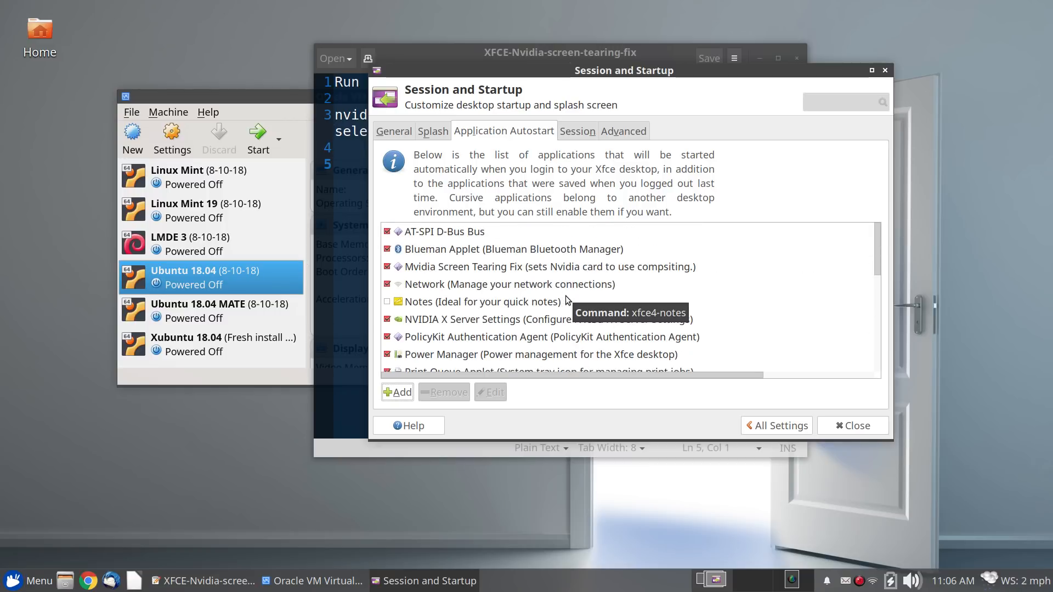
scroll(566, 299, down, 3)
scroll(566, 299, down, 2)
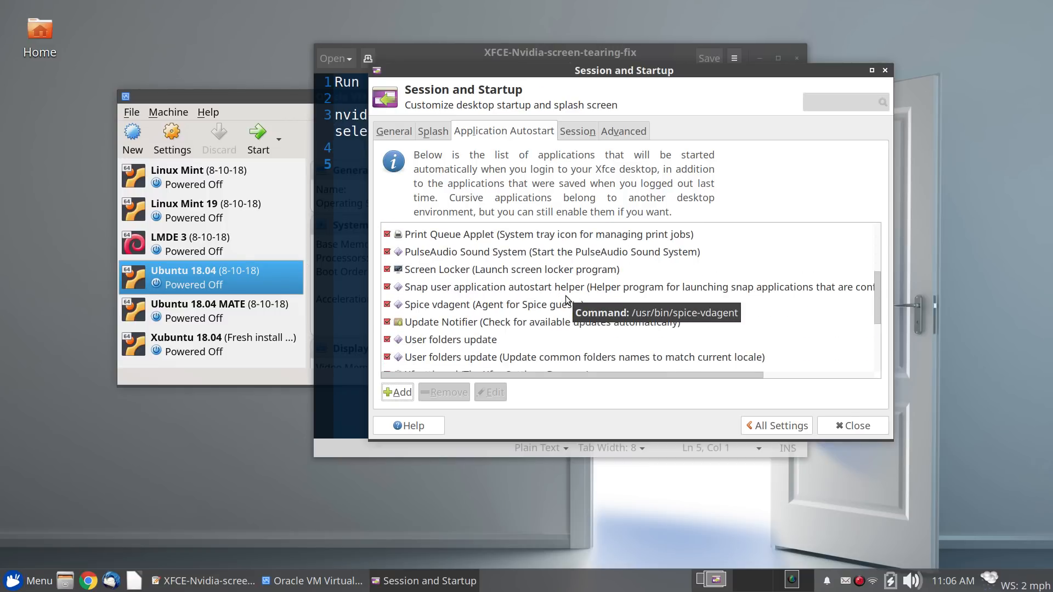
scroll(565, 298, down, 3)
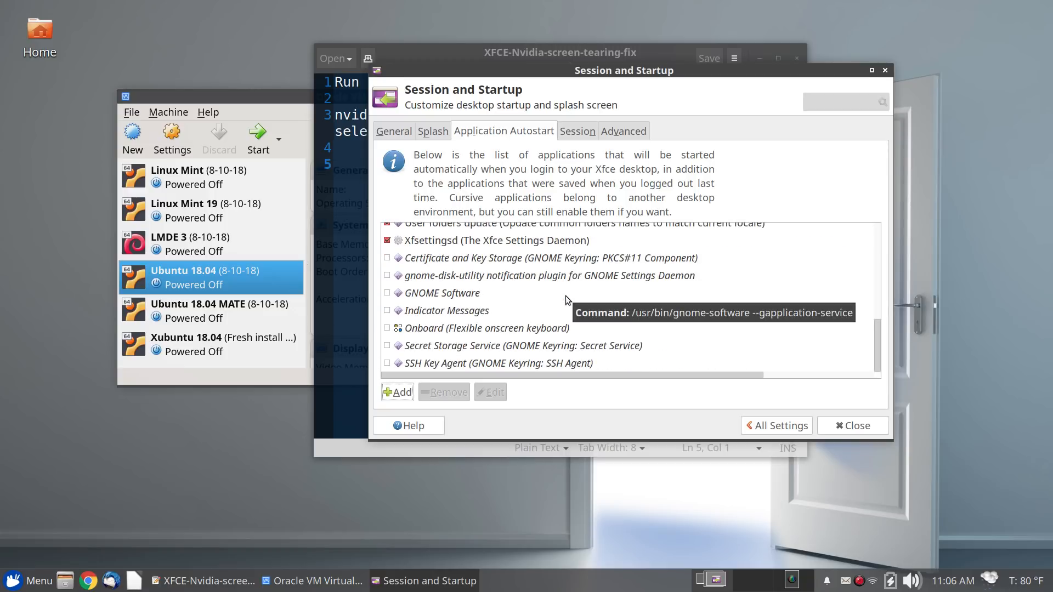
scroll(565, 295, up, 2)
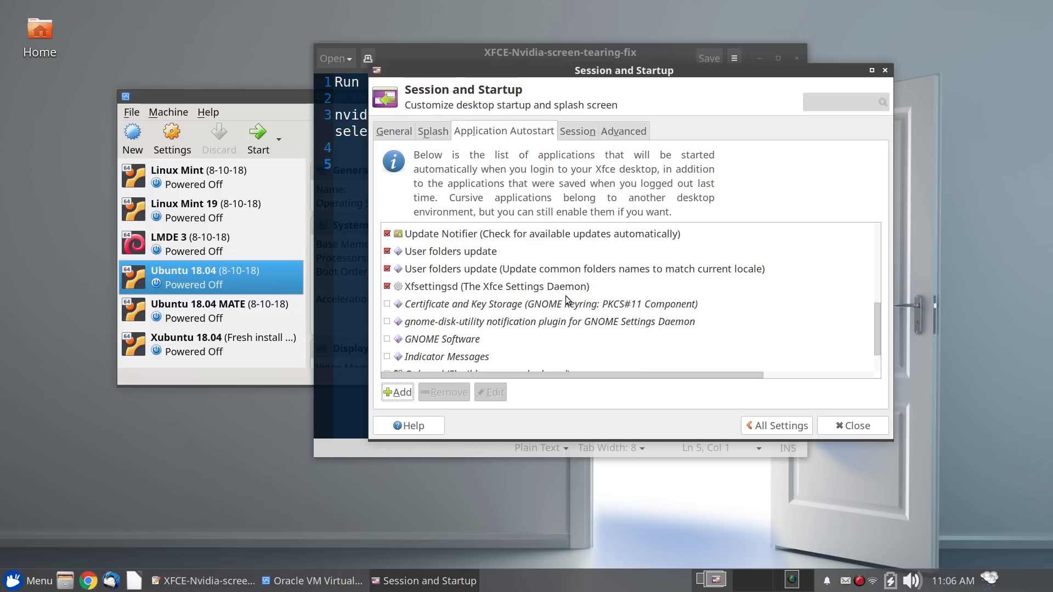
scroll(564, 295, up, 3)
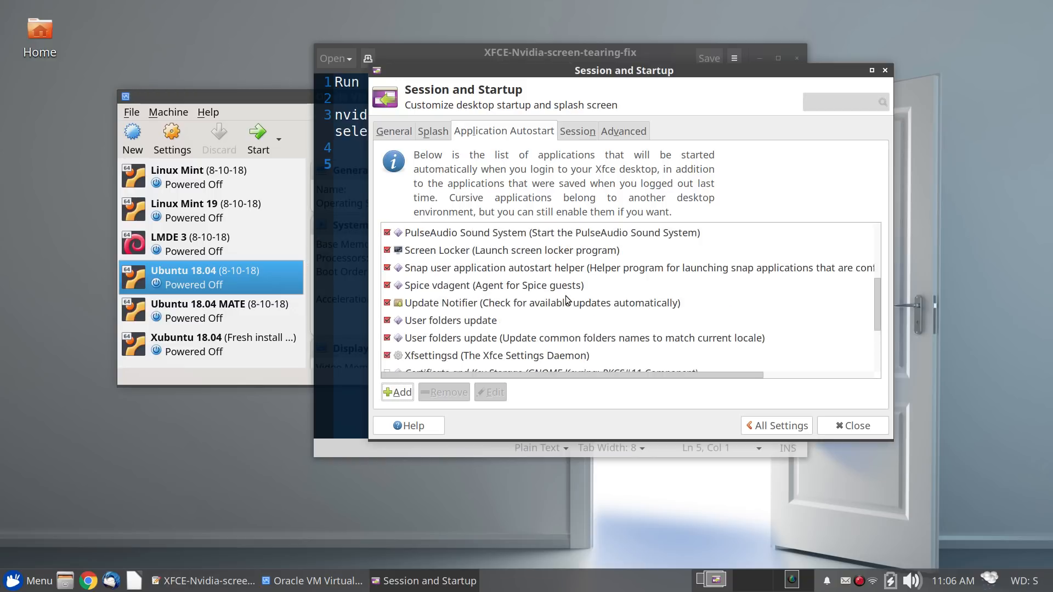
scroll(564, 295, up, 5)
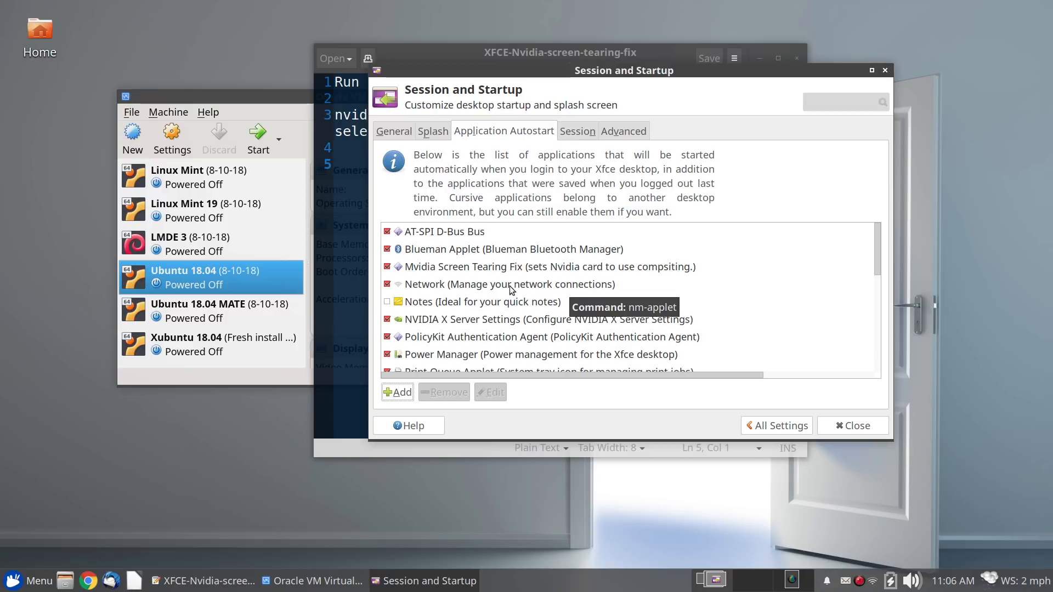
Select the Mvidia Screen Tearing Fix autostart entry, return to the full settings list and close Settings
click(472, 269)
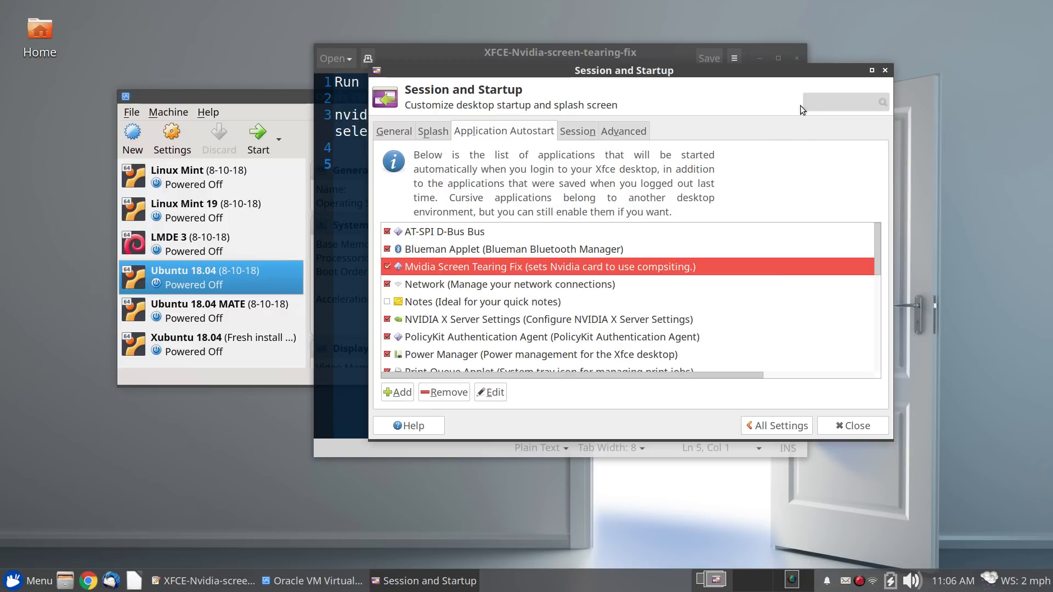
click(762, 426)
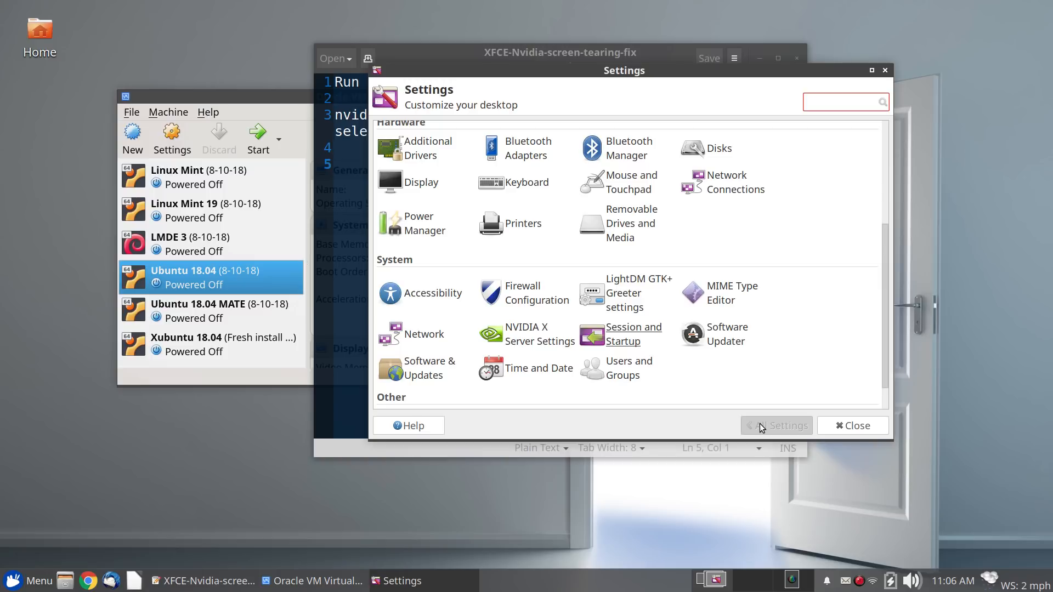
click(885, 71)
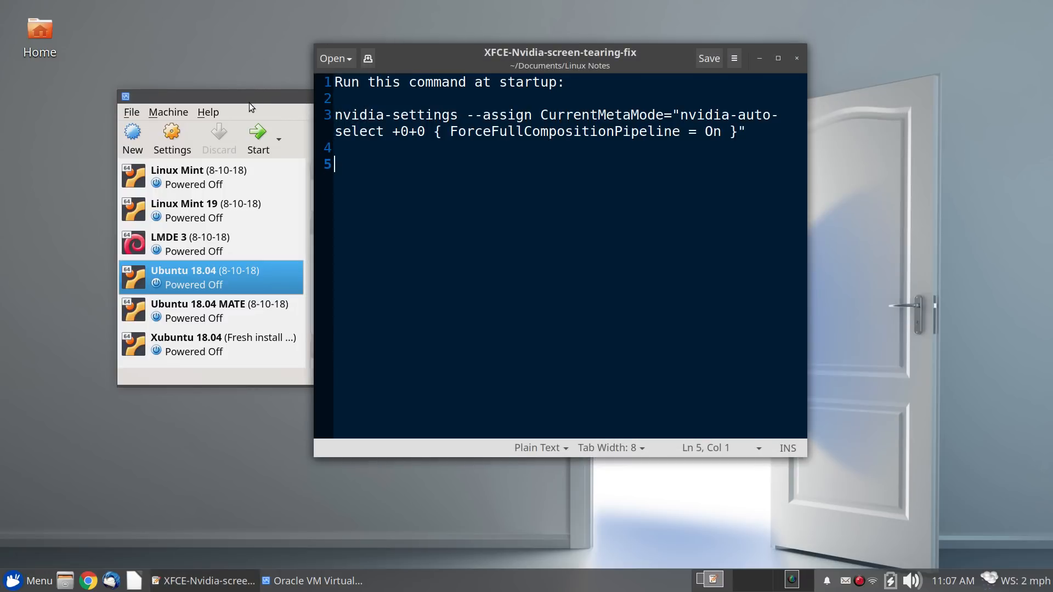
Move VirtualBox Manager in front of the note, down and to the right, and view the LMDE 3 and Ubuntu 18.04 machine details
double_click(271, 100)
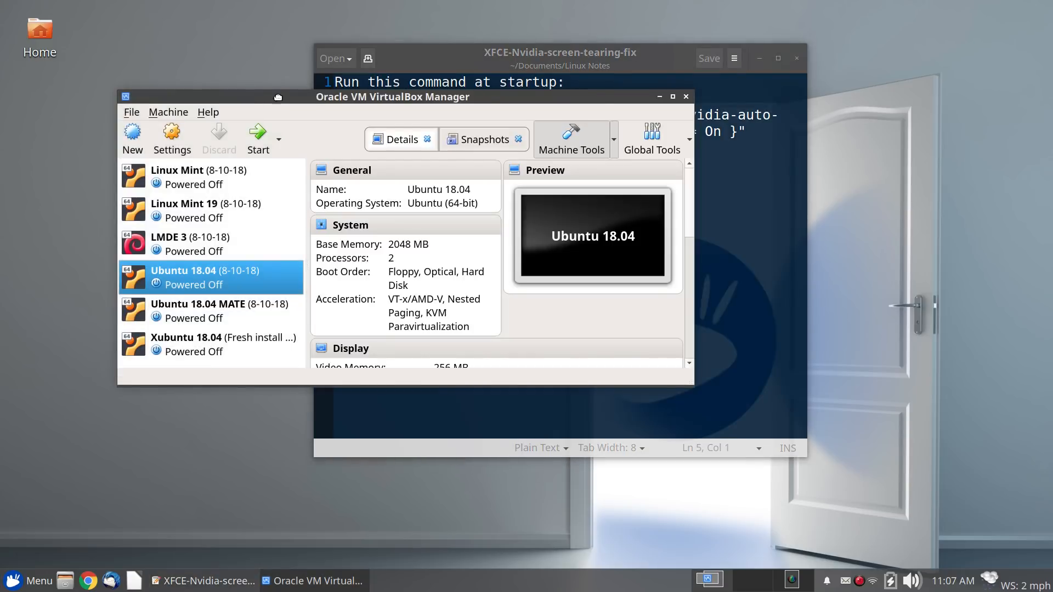
drag(271, 100, 361, 136)
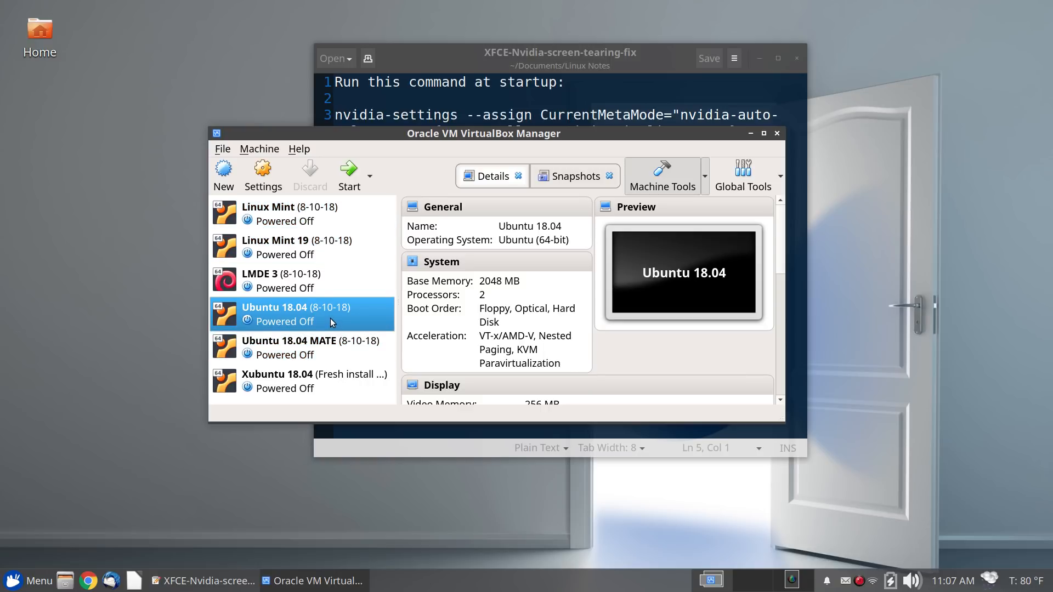
click(334, 279)
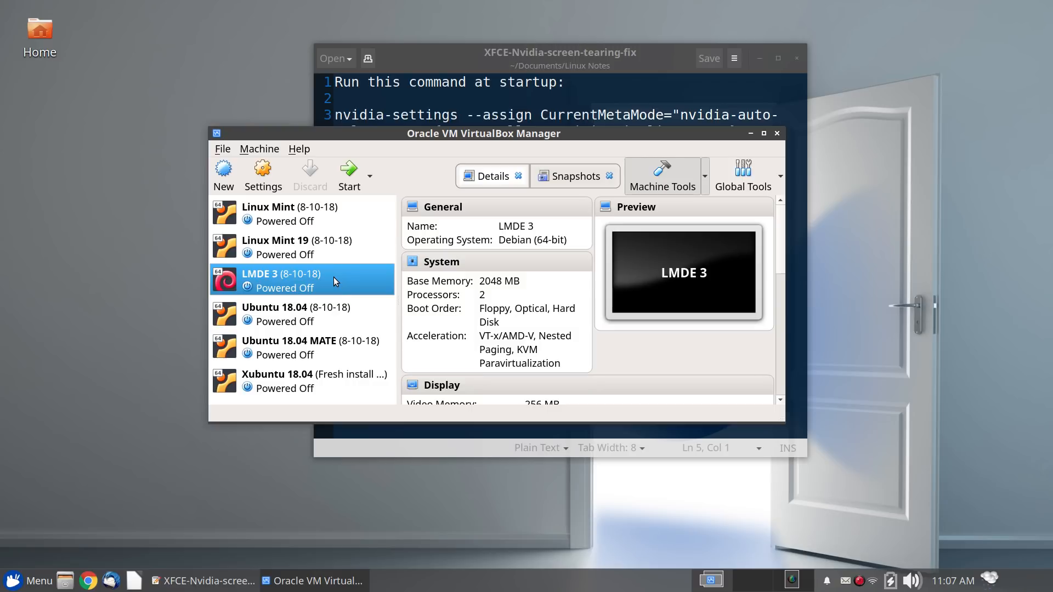
click(330, 323)
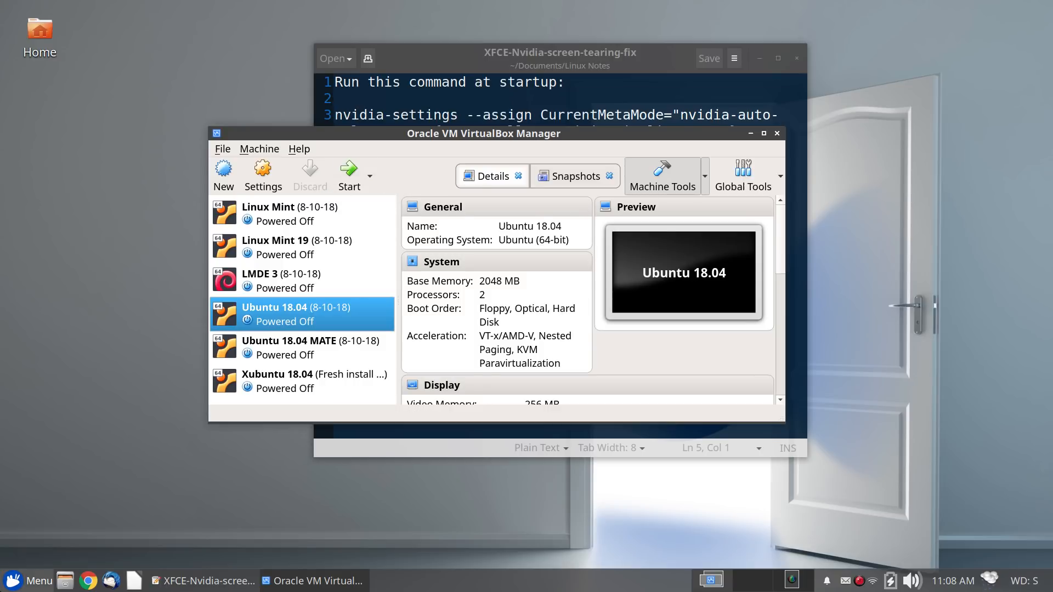
Launch ocenaudio by searching the applications for "ocen", and move its window up and to the right
click(30, 580)
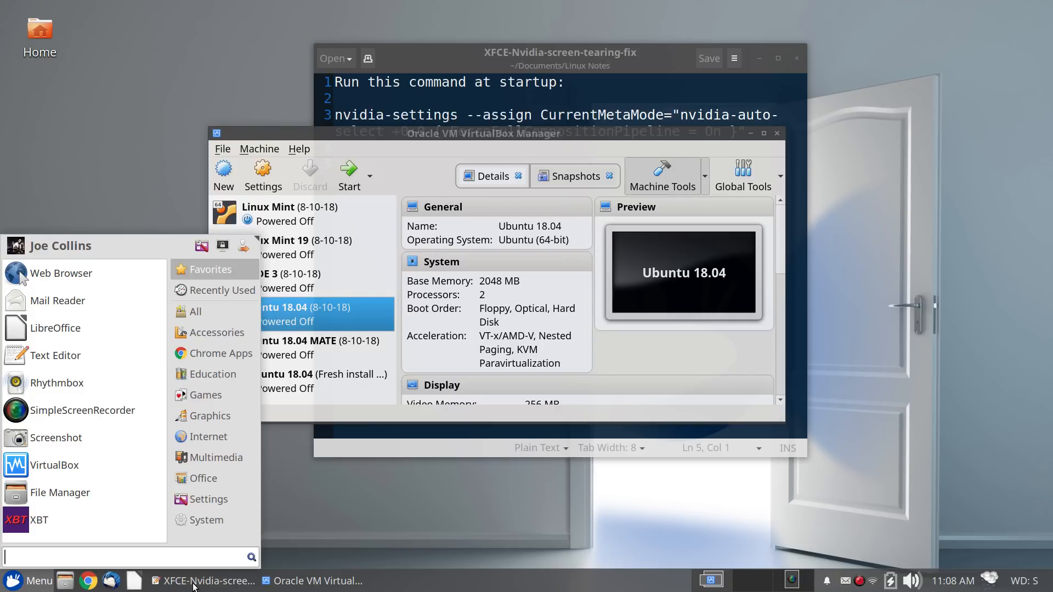
text(ocen)
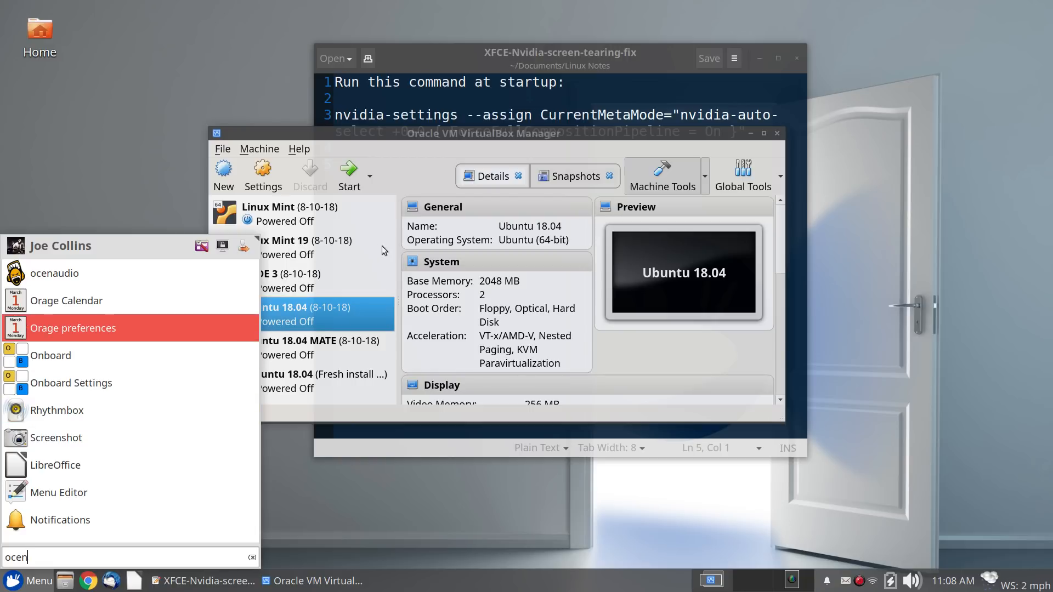
click(228, 278)
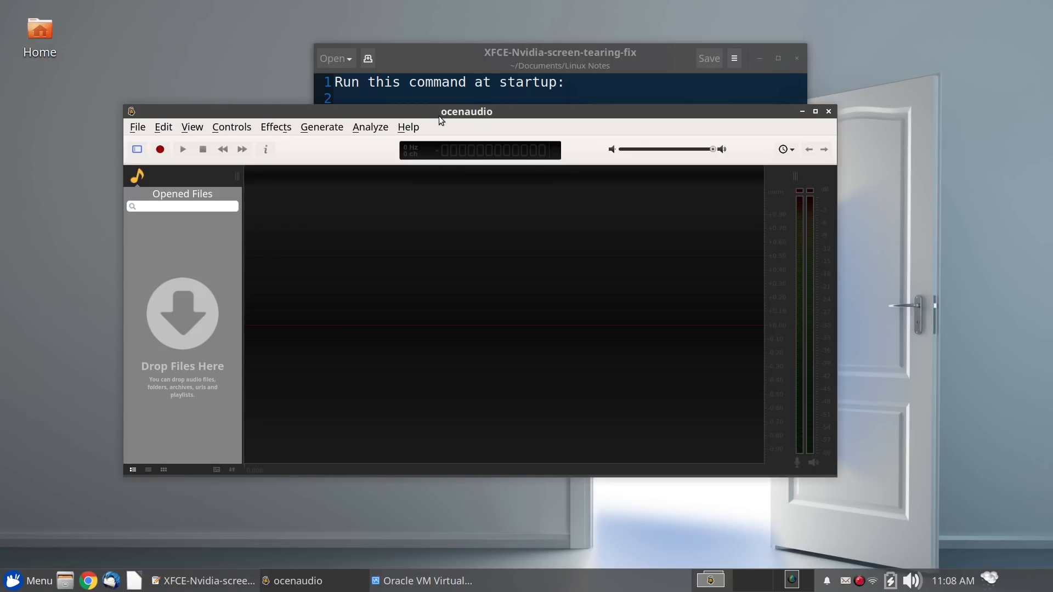
mouse_move(439, 116)
mouse_down()
mouse_move(551, 163)
mouse_move(657, 162)
mouse_move(620, 158)
mouse_move(656, 129)
mouse_move(438, 99)
mouse_up()
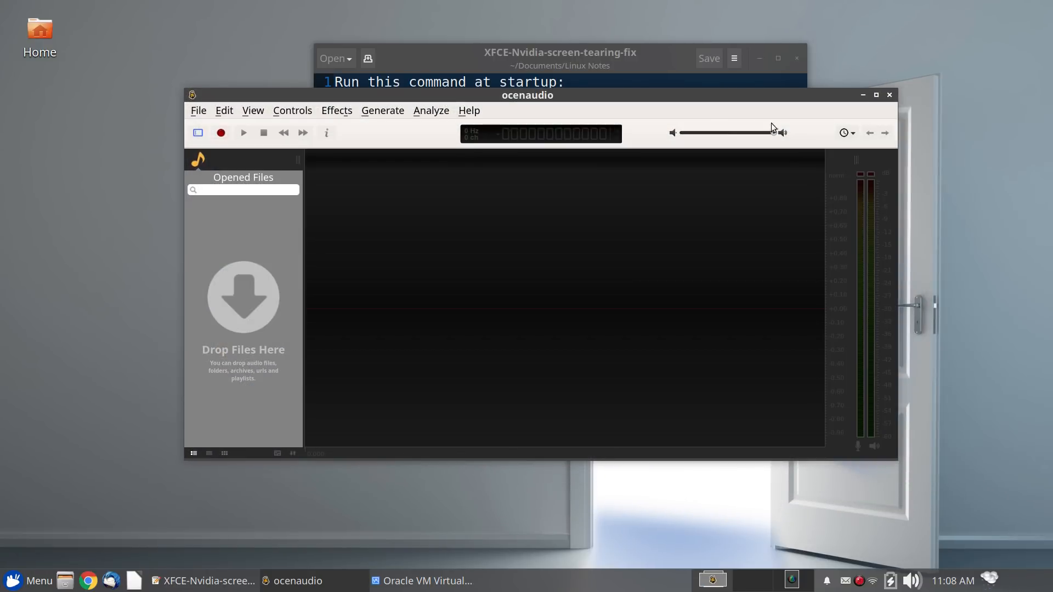
Close ocenaudio and VirtualBox Manager, and view the favorite applications before dismissing the application list
click(895, 89)
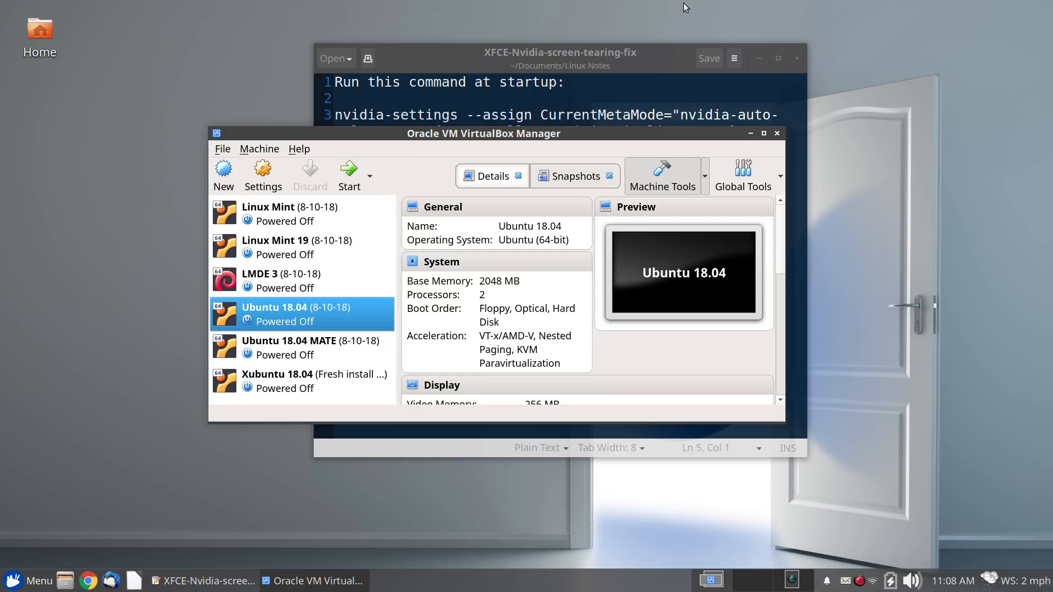
click(778, 134)
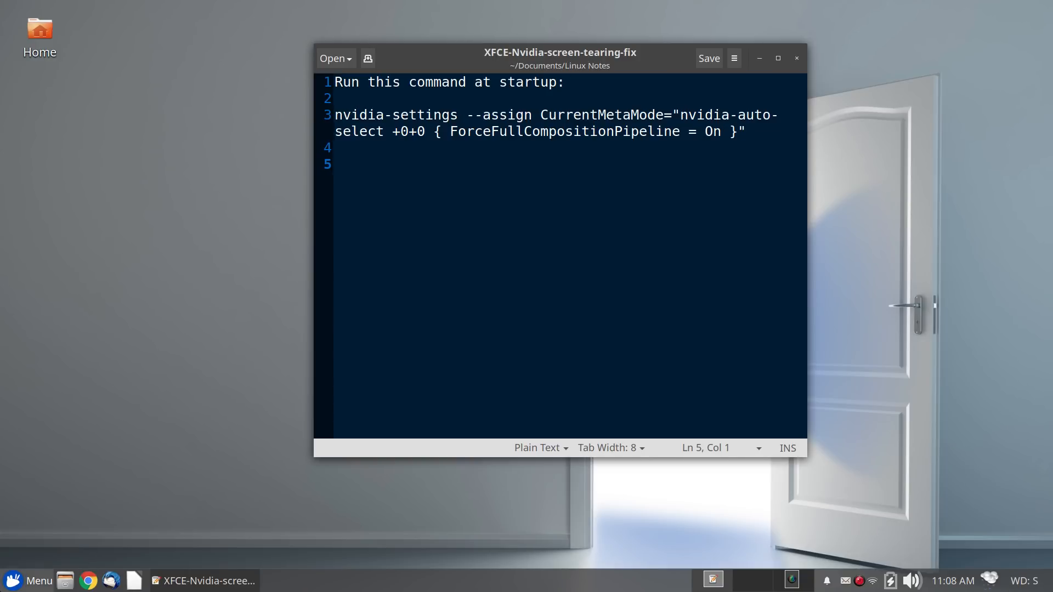
click(24, 580)
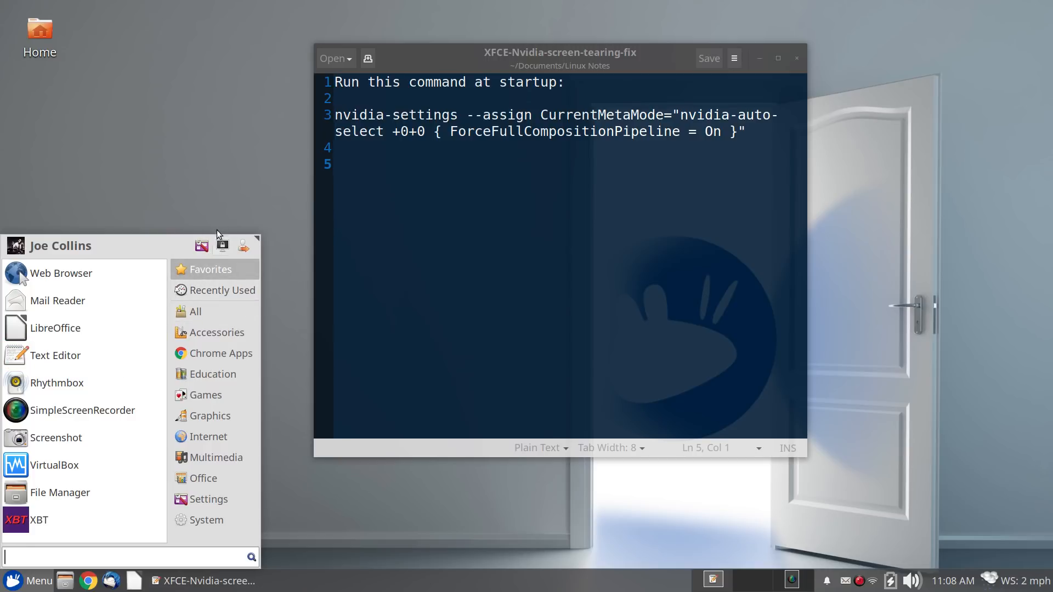
click(257, 186)
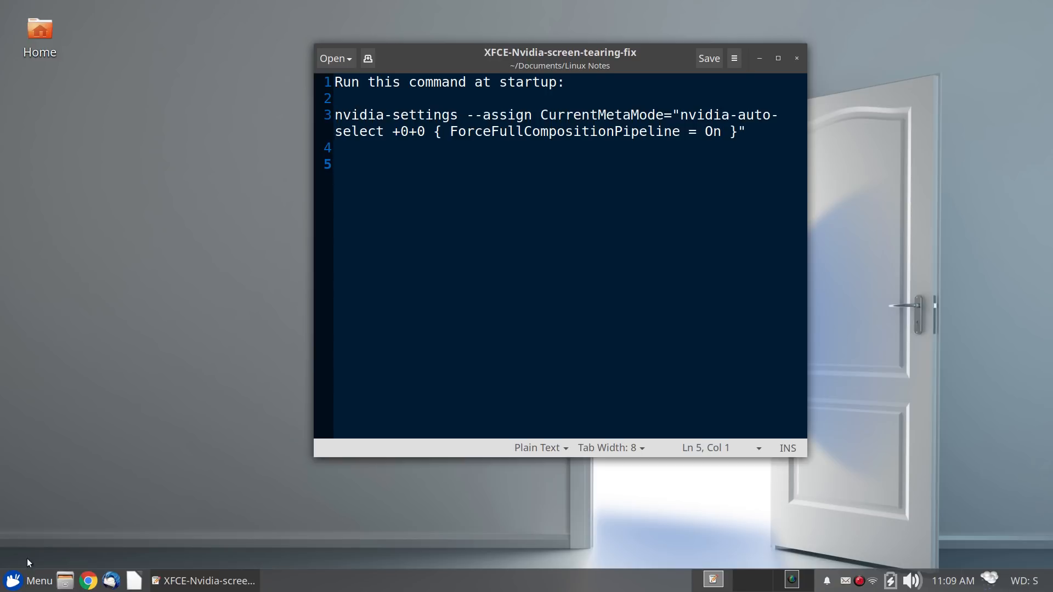
Open the Settings window and look through its Personal, Hardware and System categories
click(30, 579)
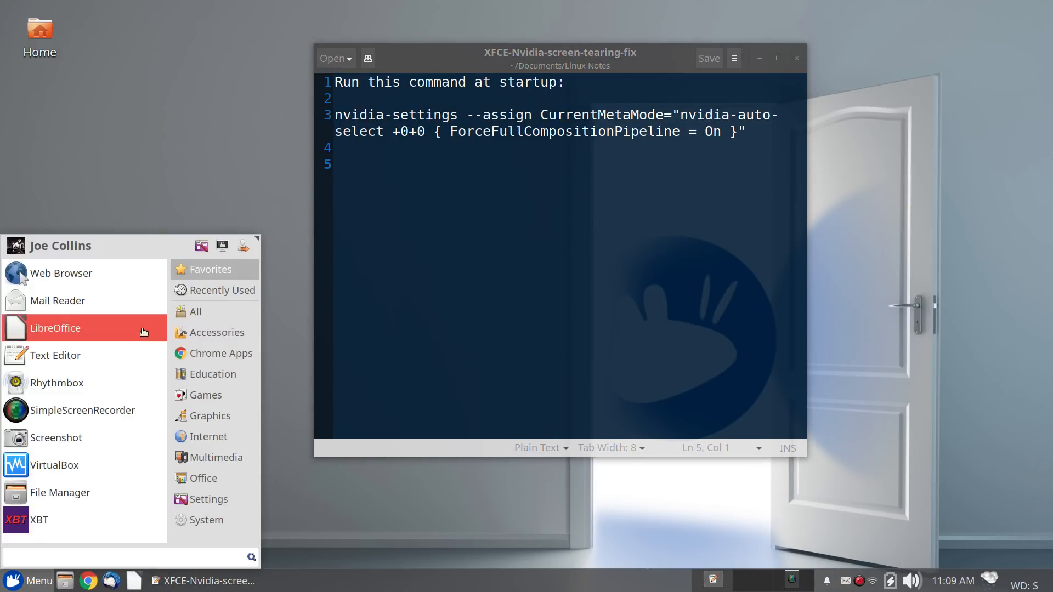
click(203, 248)
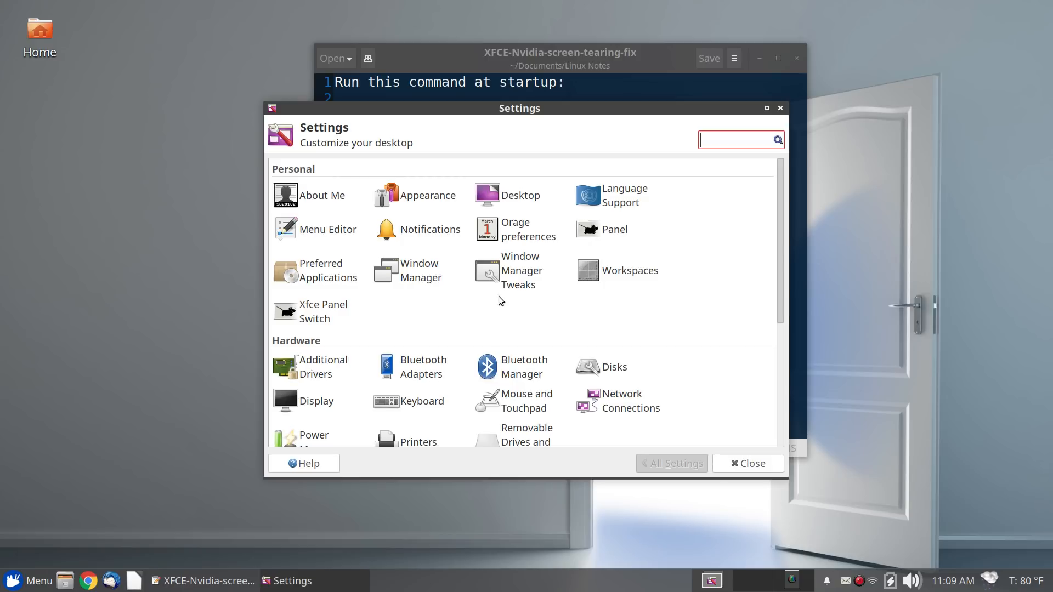
scroll(501, 300, down, 3)
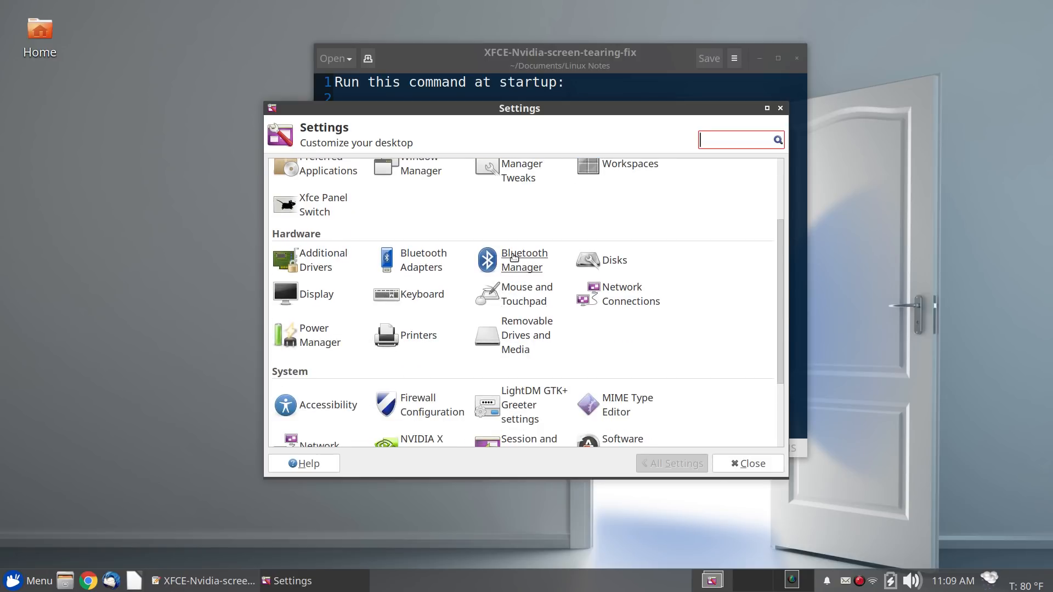
scroll(514, 257, up, 1)
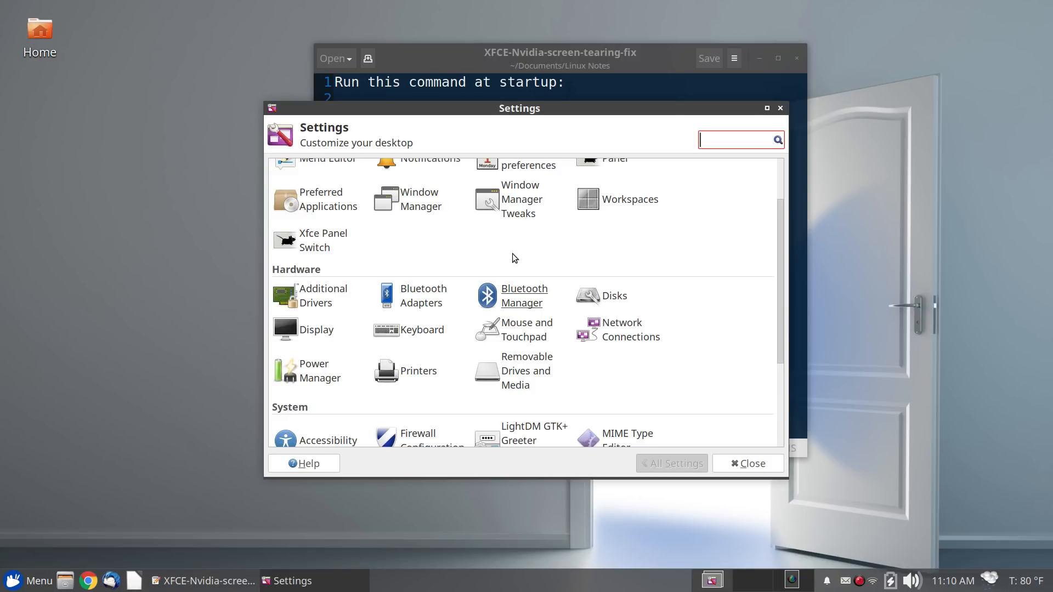
scroll(512, 253, down, 4)
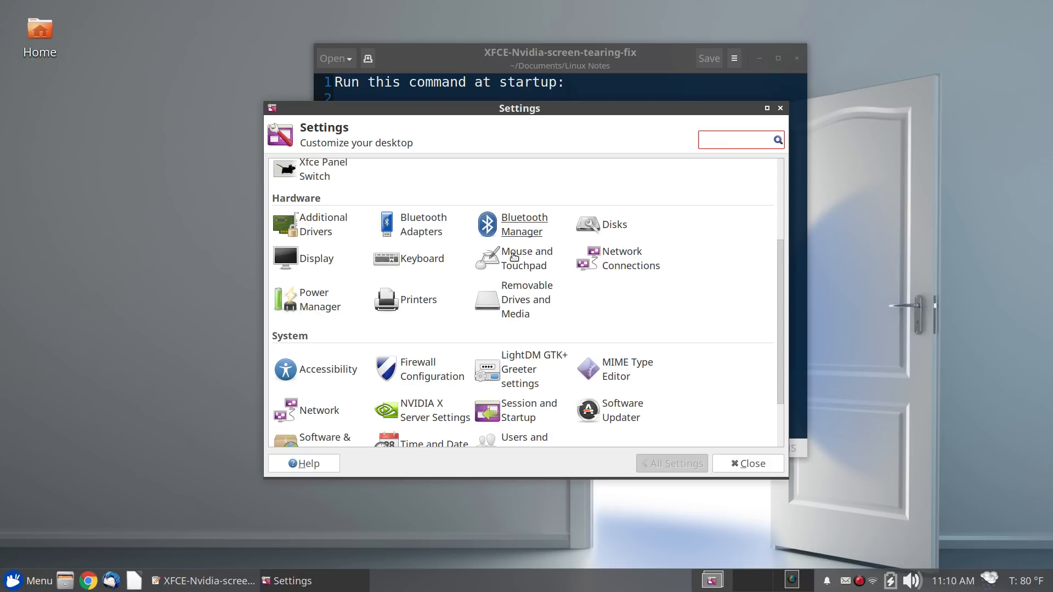
scroll(512, 253, up, 6)
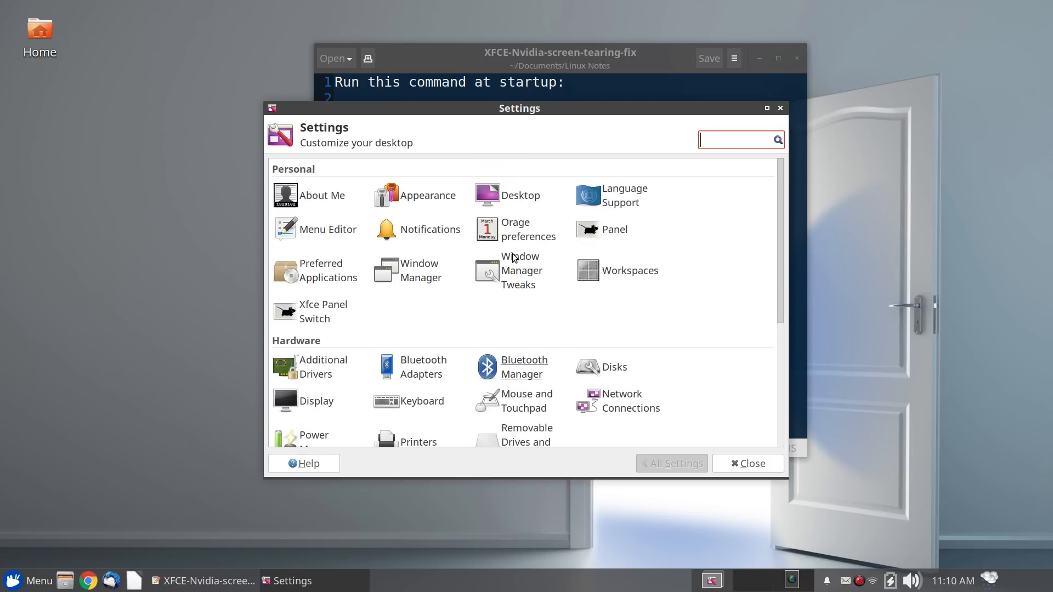
Look through the Appearance settings for fonts, icons and style, and return to the full settings list
click(432, 197)
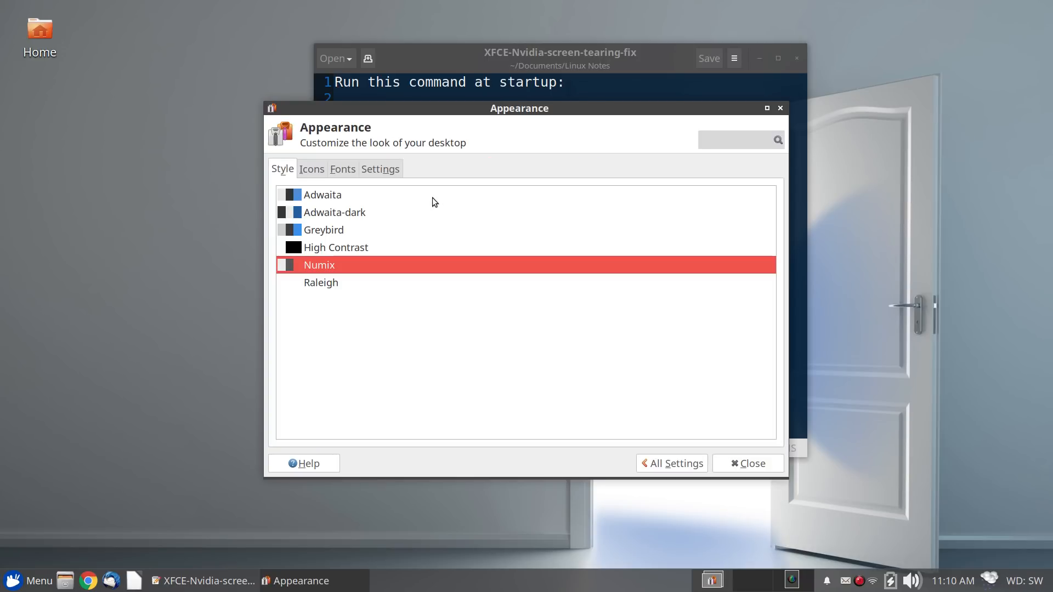
click(340, 171)
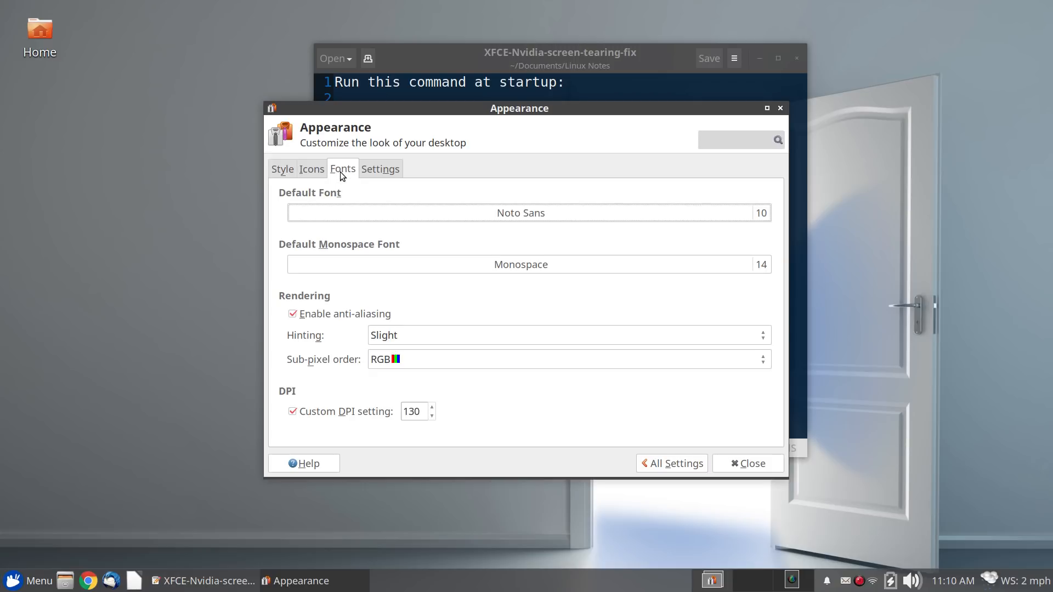
click(318, 173)
click(281, 171)
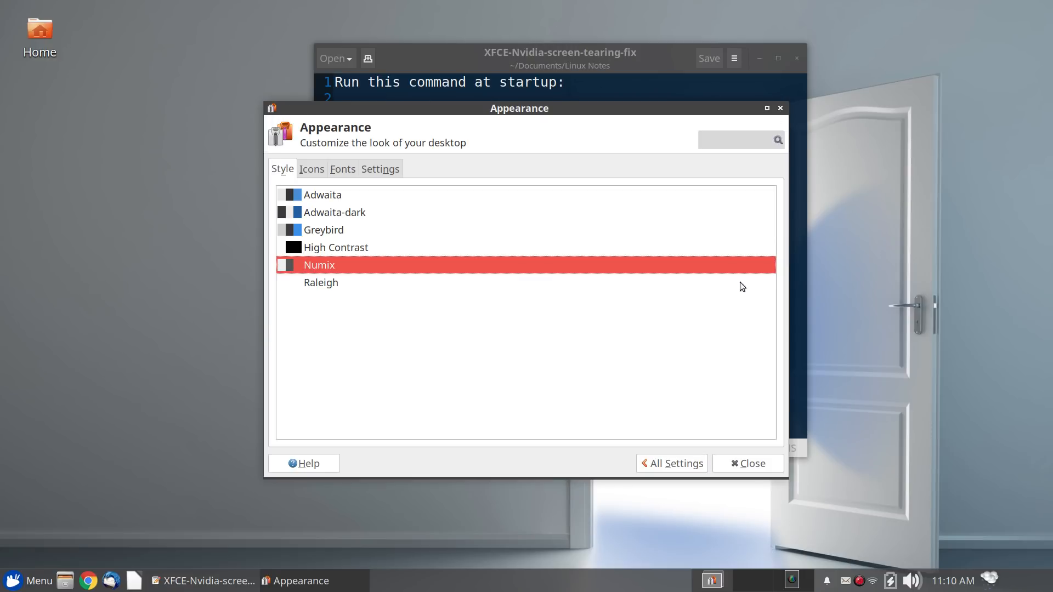
click(694, 464)
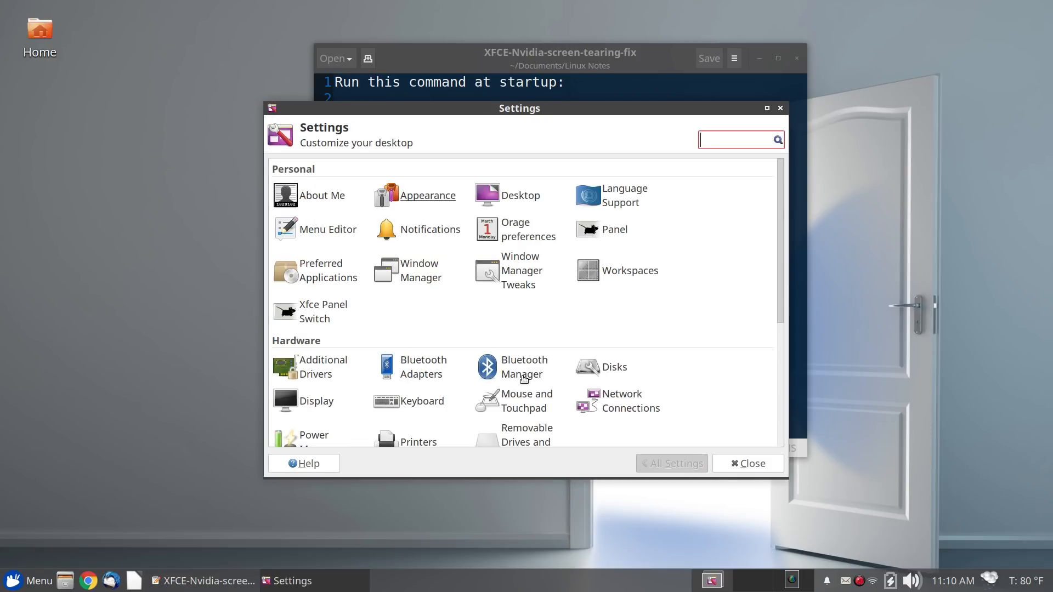
Open the Desktop settings and switch the wallpaper folder to backgrounds, checking the alternative folder choices
click(530, 194)
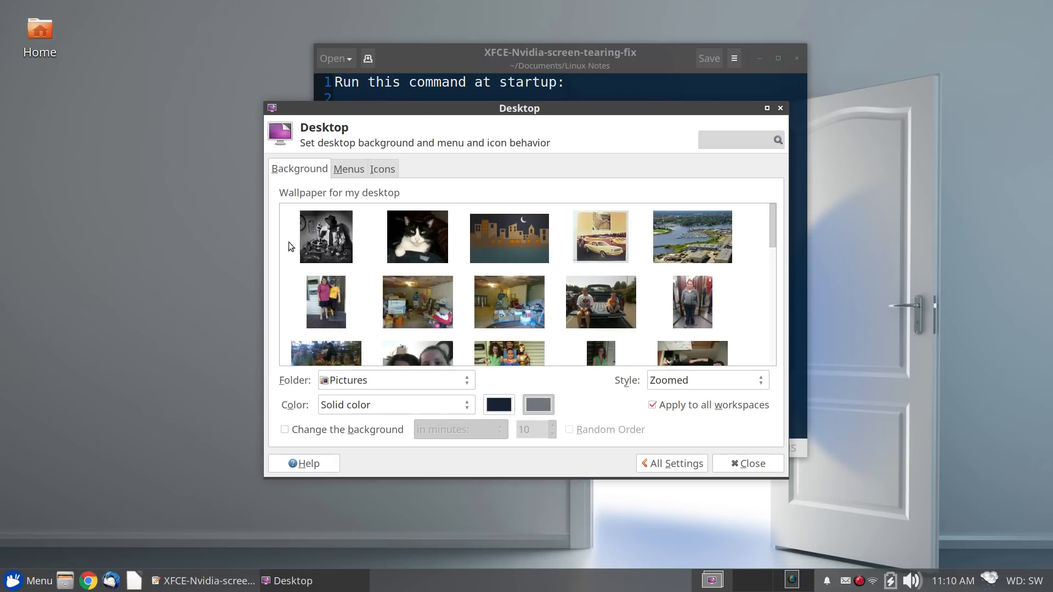
click(463, 381)
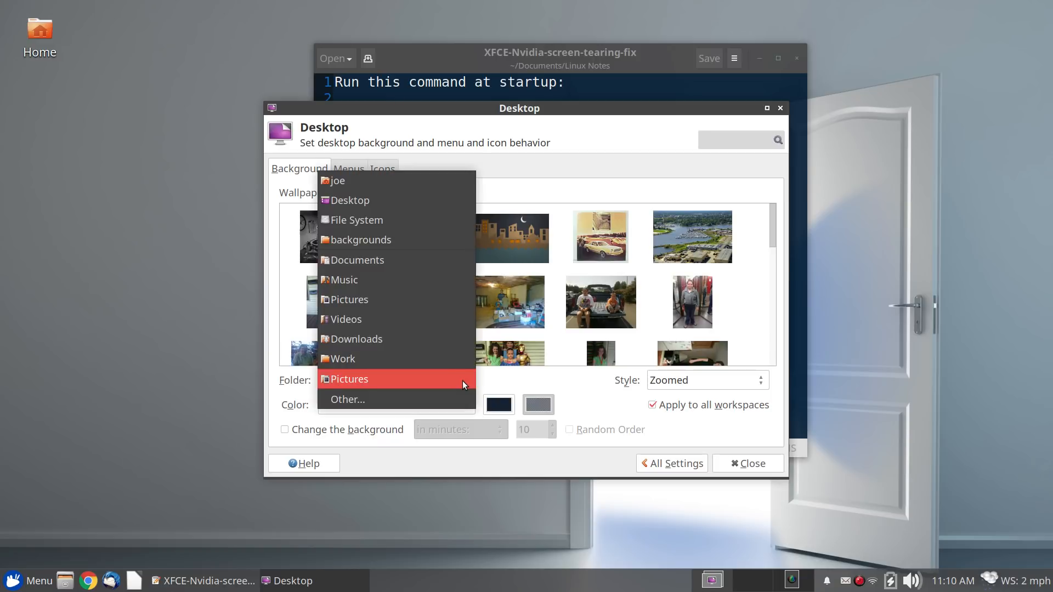
click(432, 241)
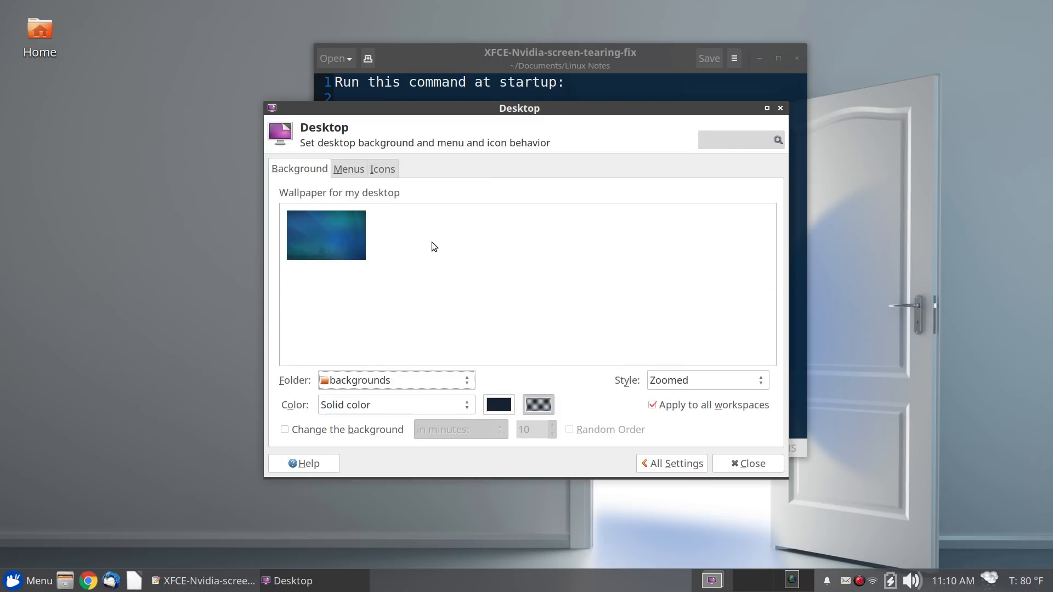
click(469, 383)
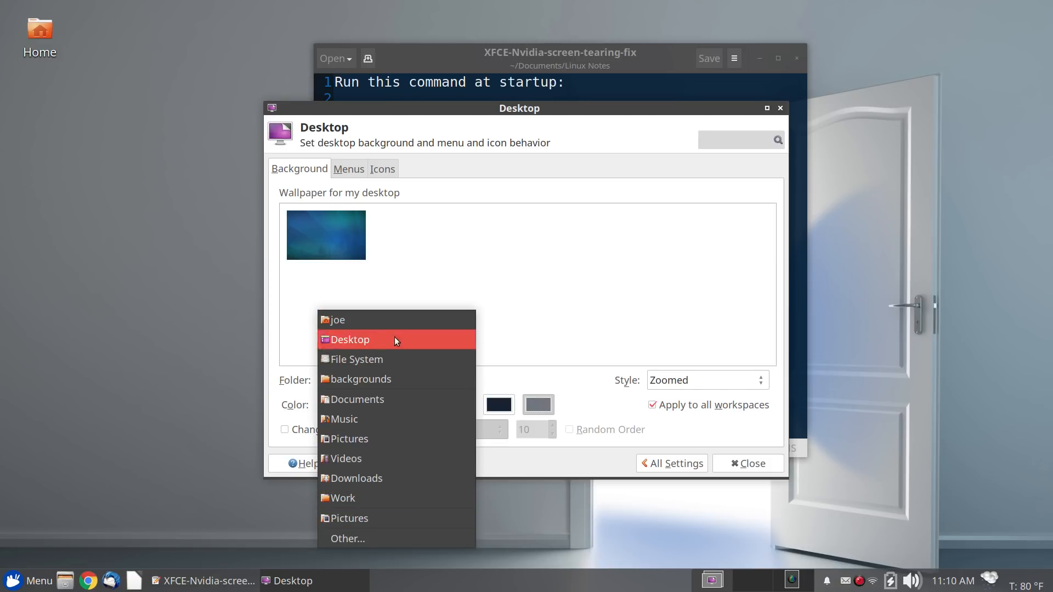
click(397, 377)
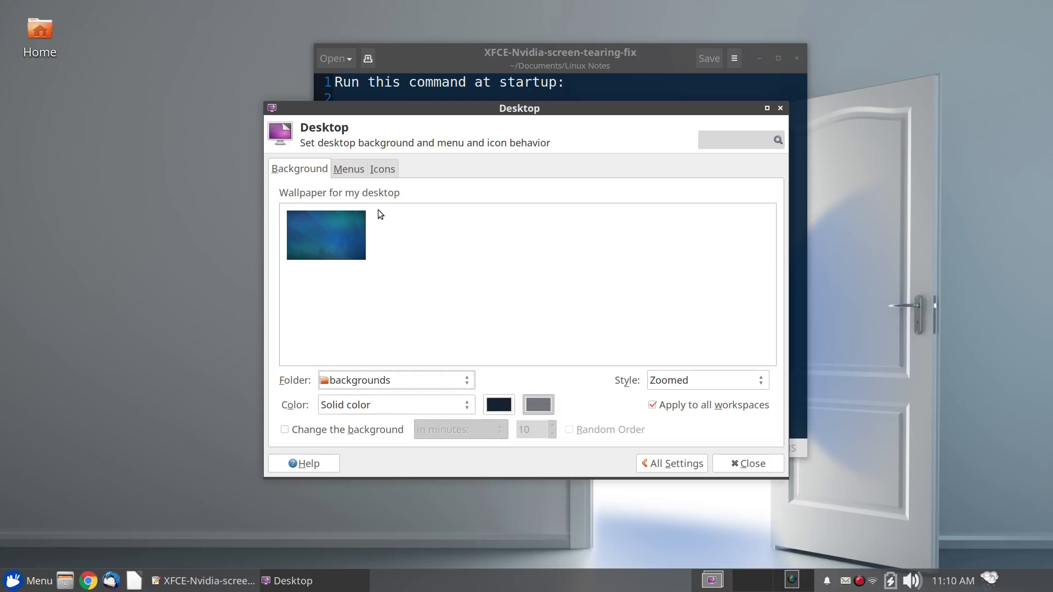
View the file chooser for other wallpaper folders, dismiss it, and check the background color options while keeping Solid color
click(468, 379)
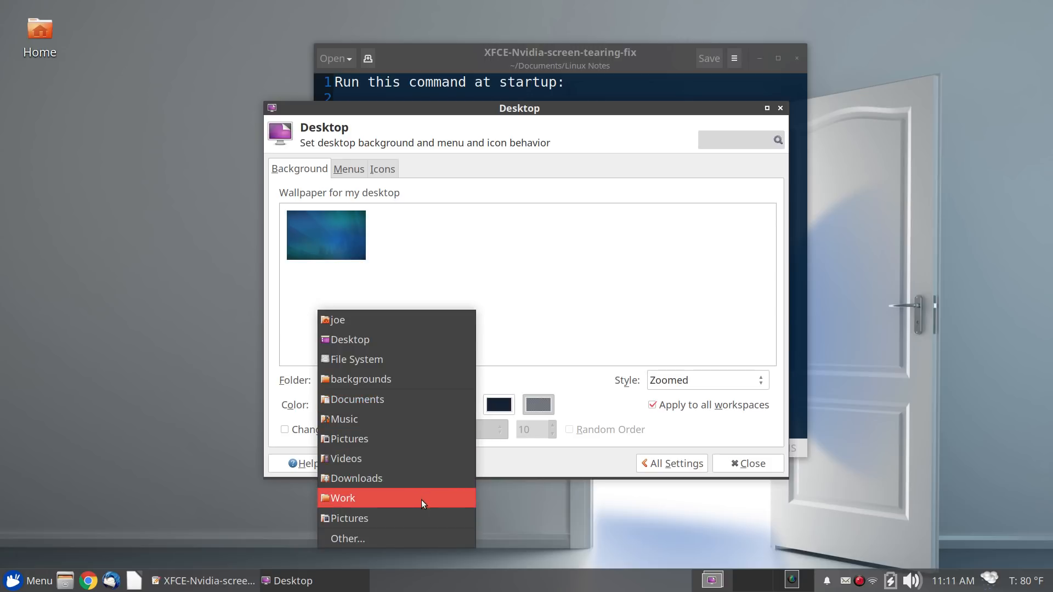
click(412, 539)
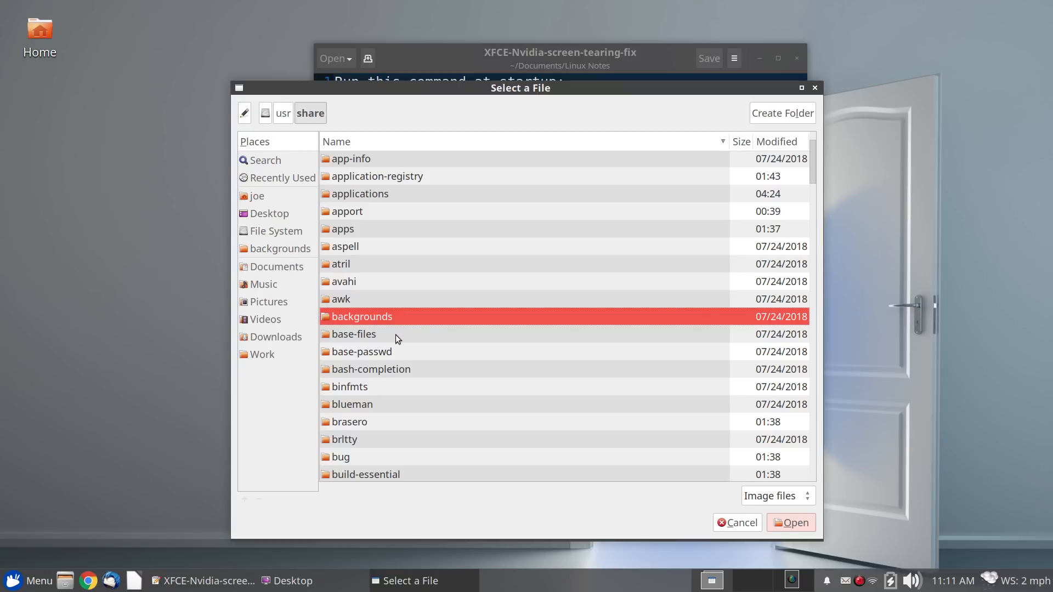
click(819, 88)
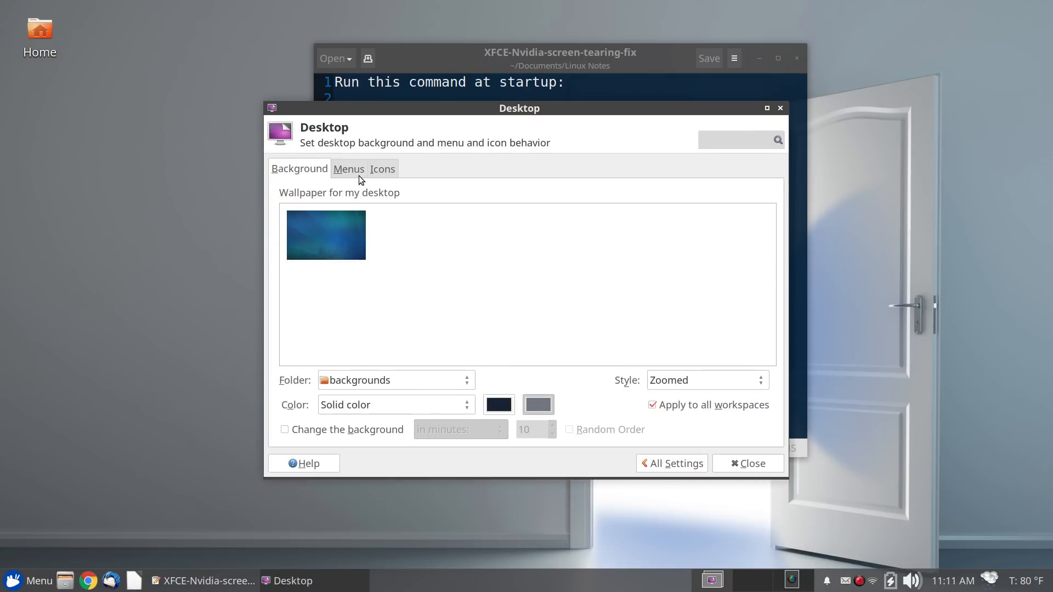
click(470, 406)
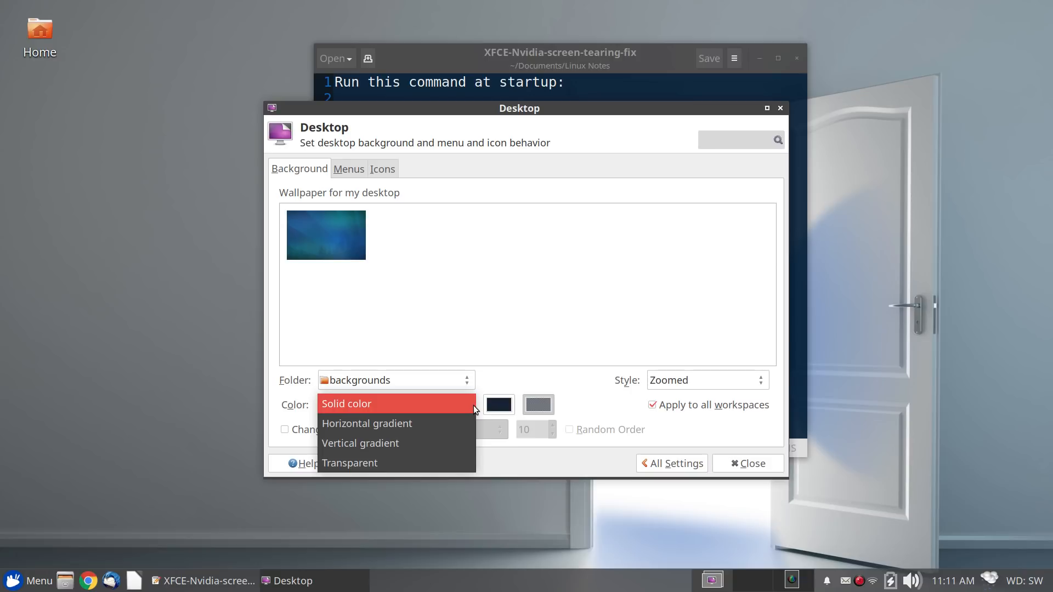
click(472, 406)
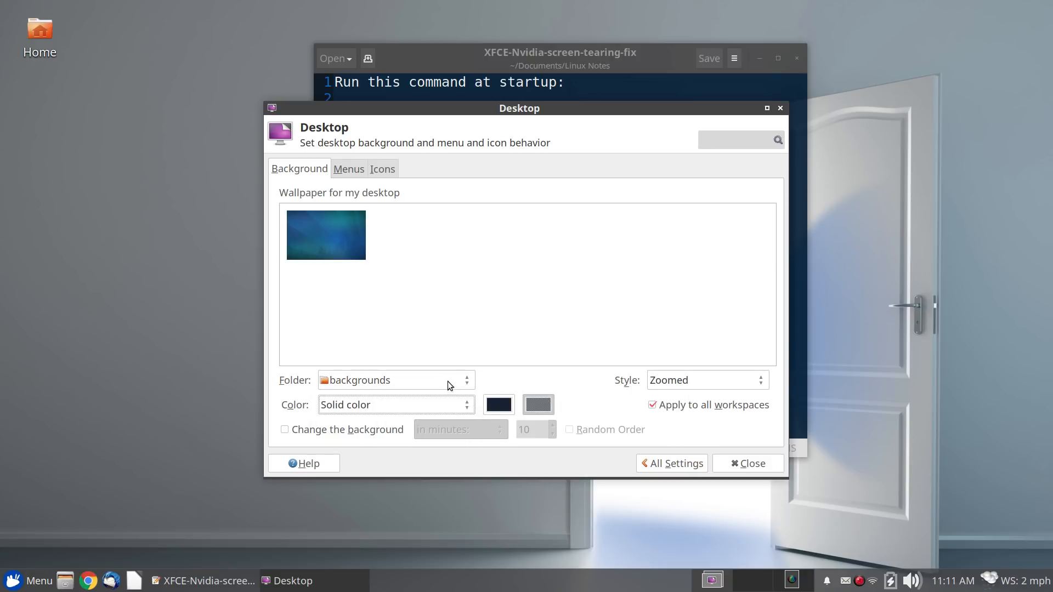
Set the wallpaper folder to Pictures and close the Desktop settings
click(473, 380)
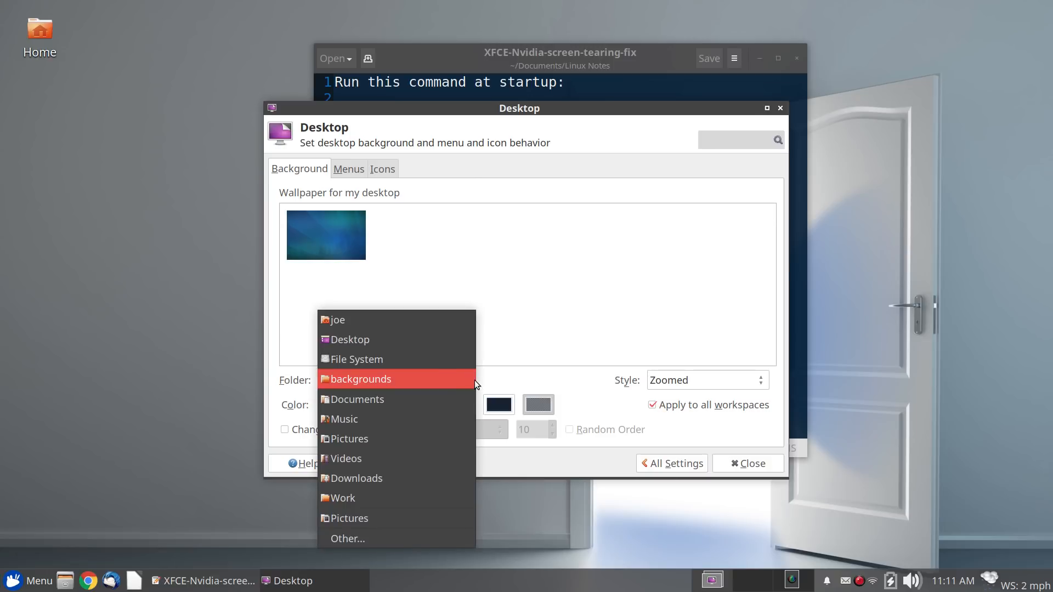
click(403, 438)
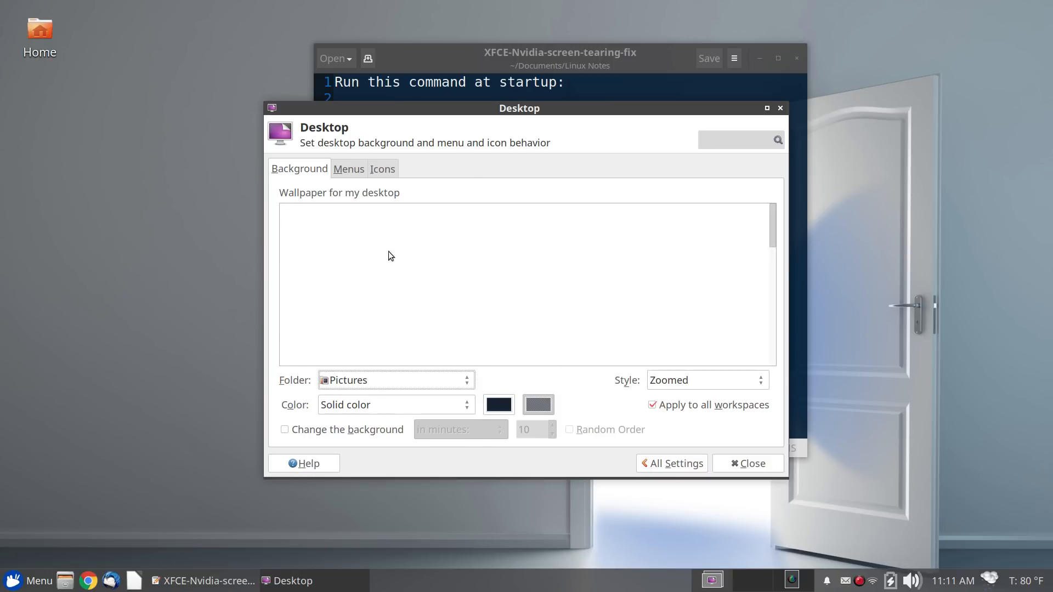
click(780, 108)
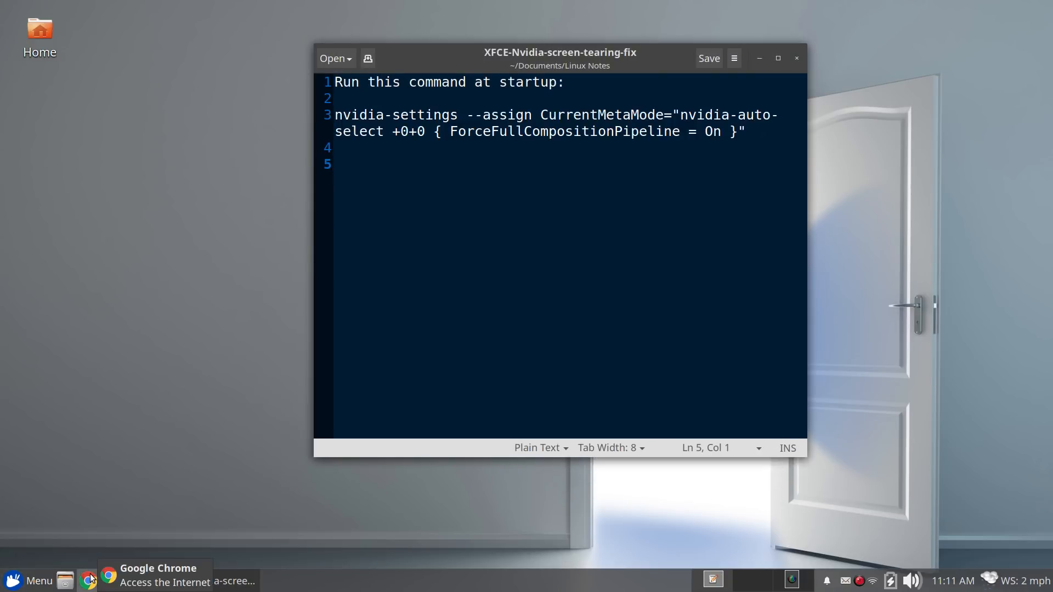
Switch to VirtualBox and start the Xubuntu 18.04 (Fresh install Updated) virtual machine
click(25, 580)
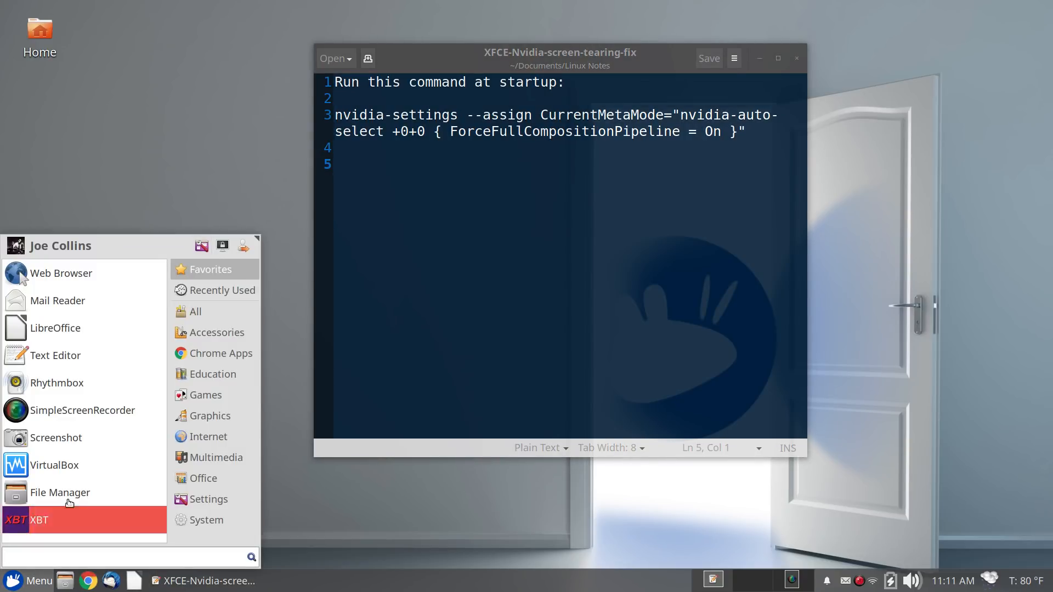
click(121, 467)
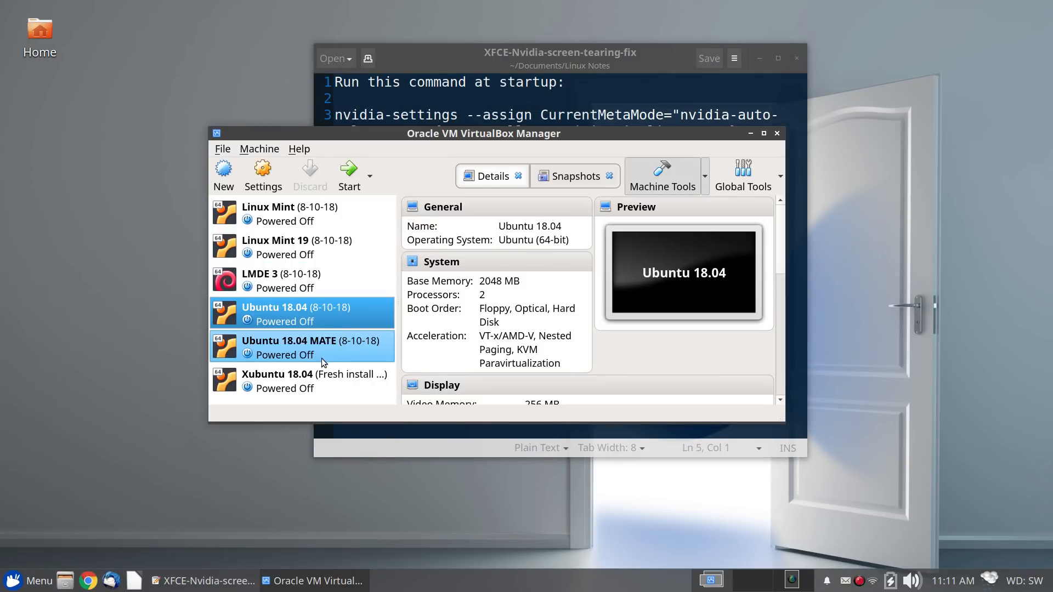
click(322, 377)
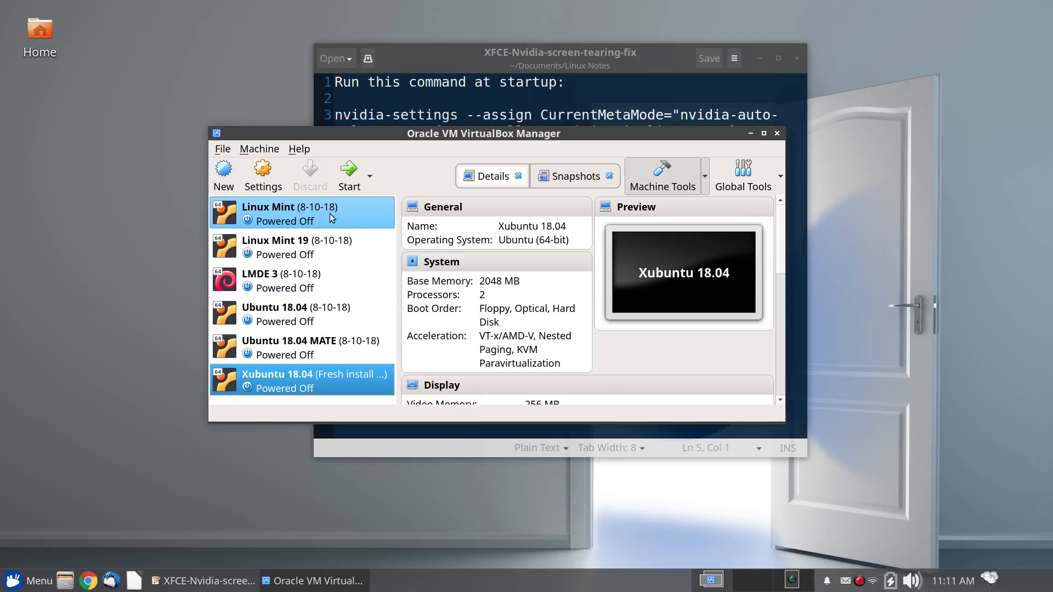
click(347, 178)
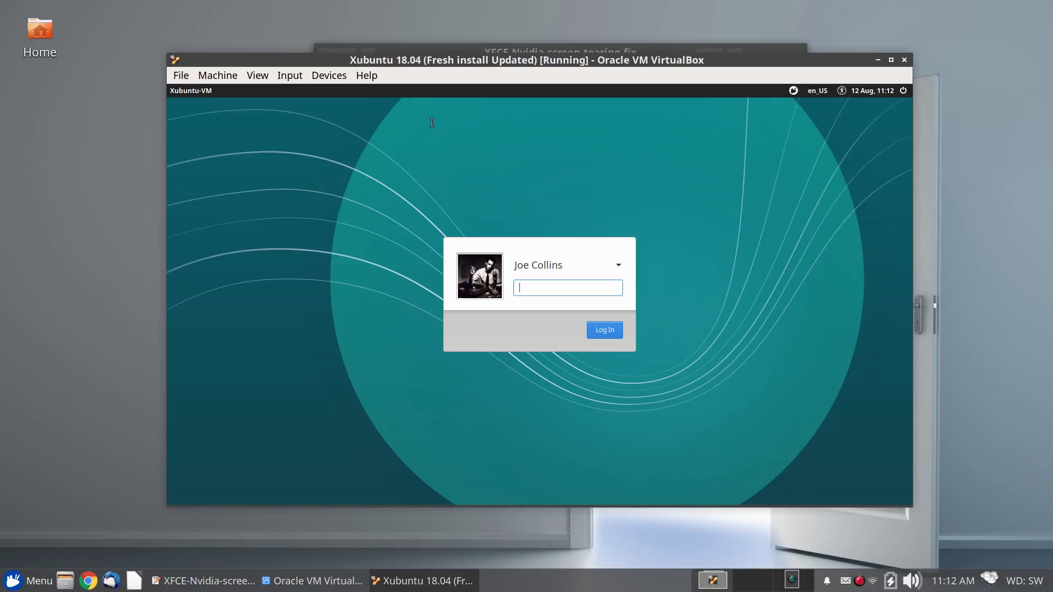
Log in to the Xubuntu virtual machine with the account password and open its Desktop settings from the Settings manager
text(********)
key(Return)
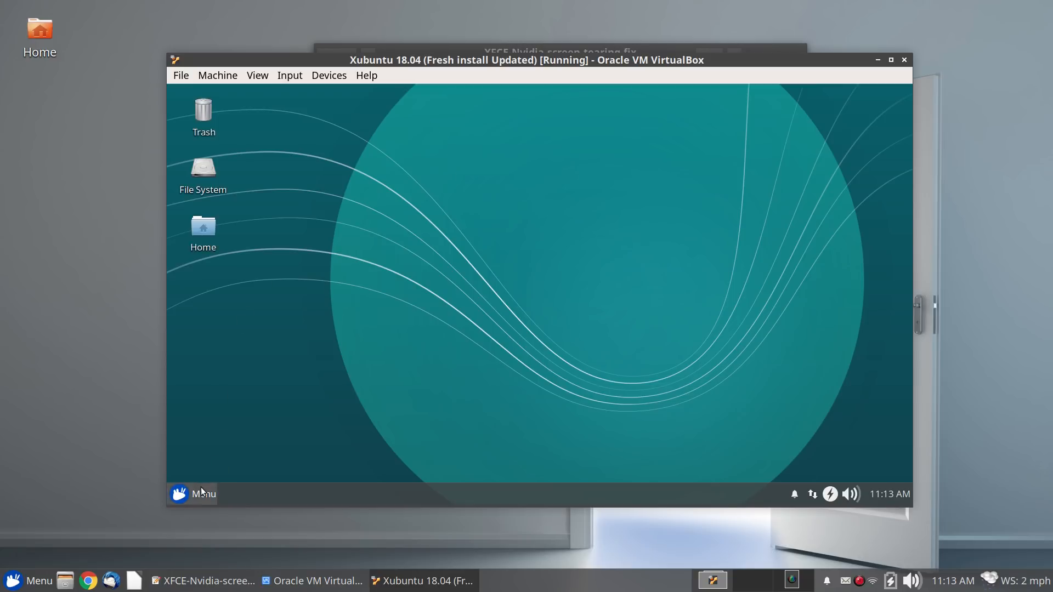
click(191, 495)
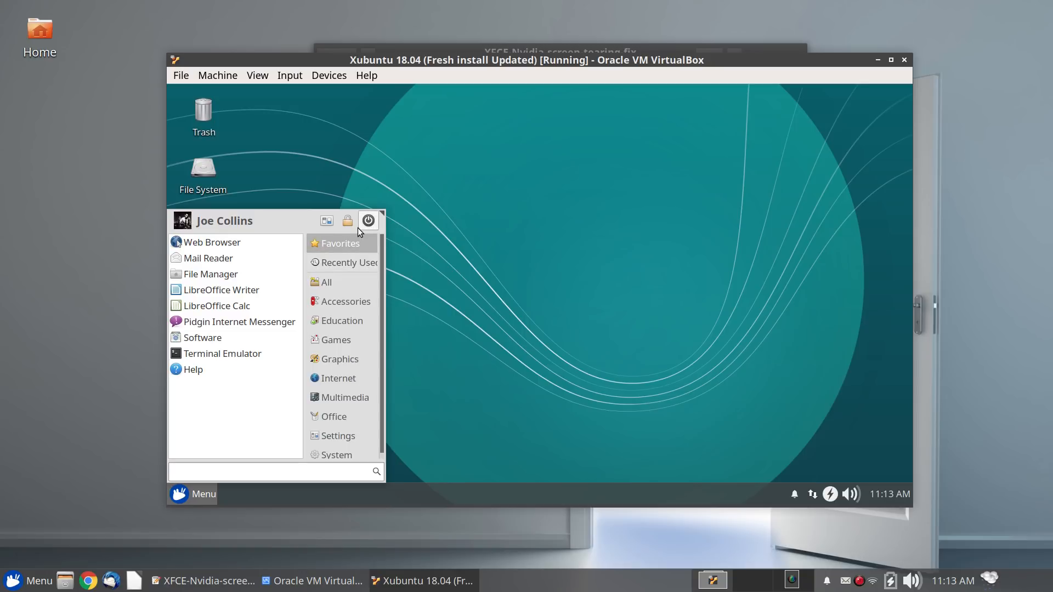
click(322, 222)
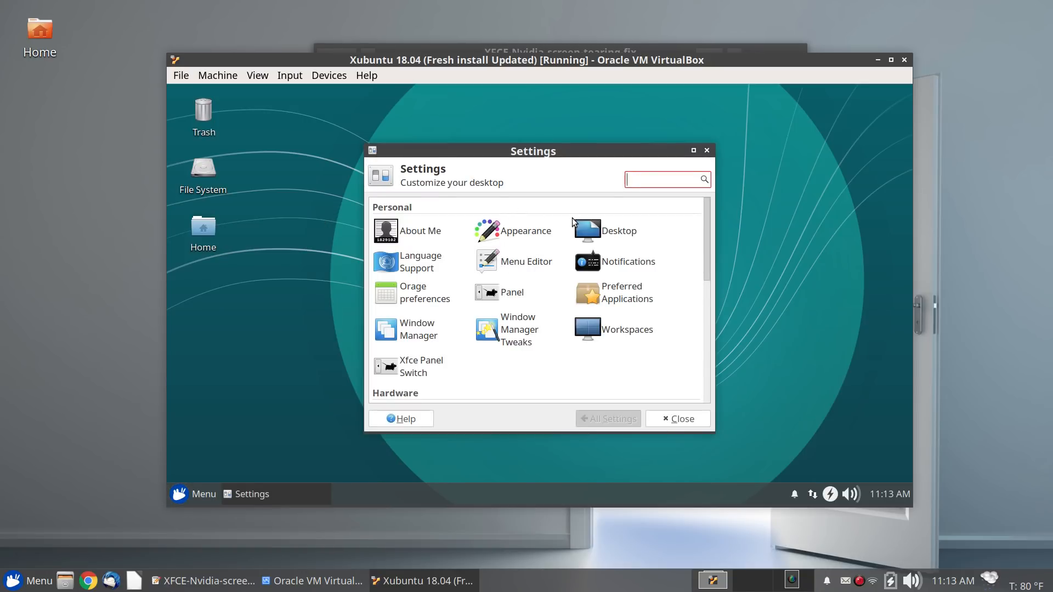
click(575, 225)
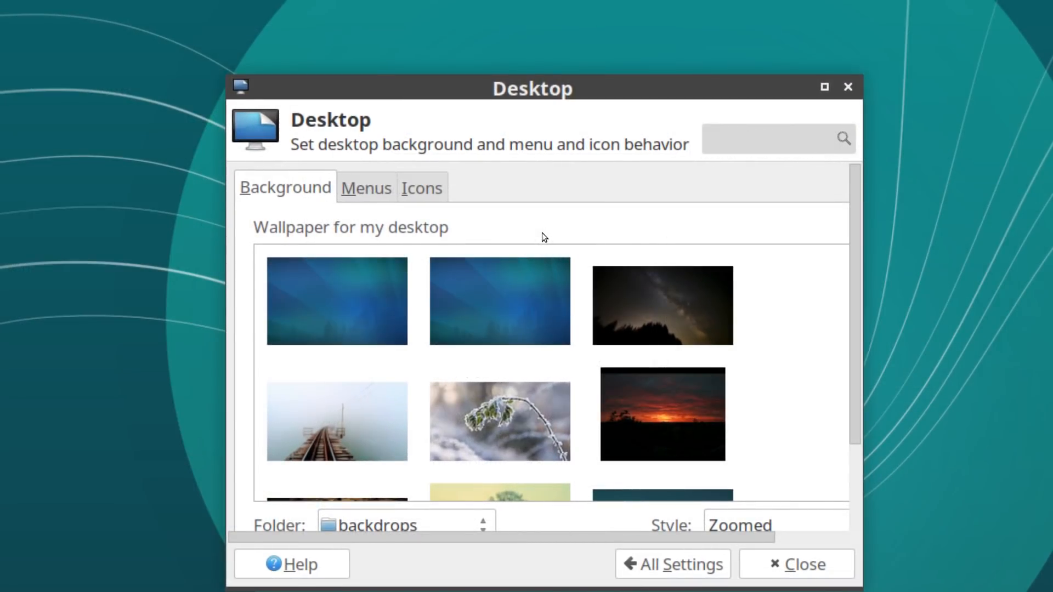
Look through the default wallpapers and the available wallpaper folder choices, keeping the folder set to backdrops
scroll(531, 268, down, 5)
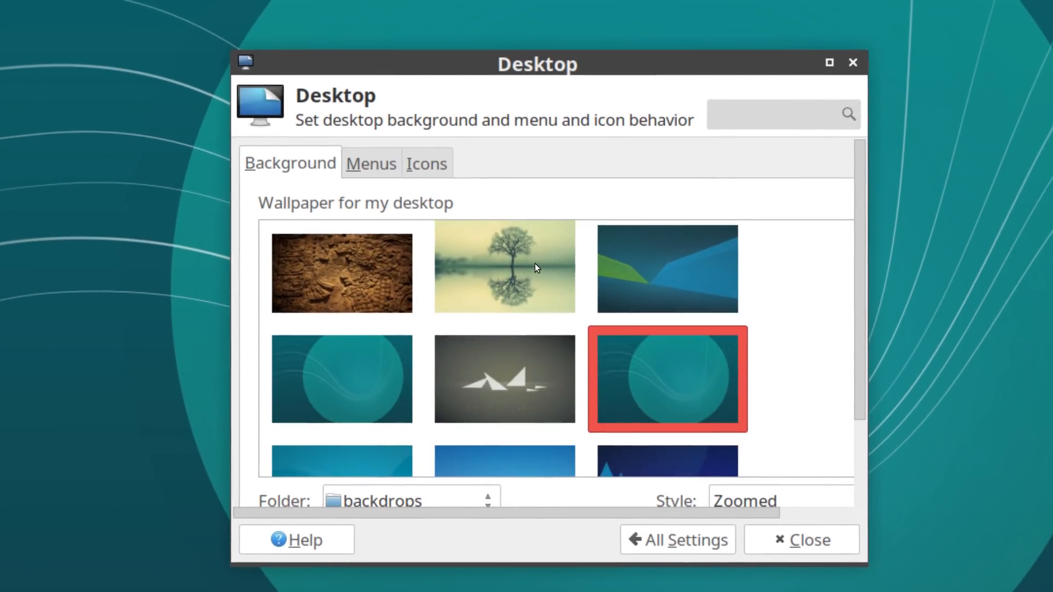
scroll(536, 267, down, 2)
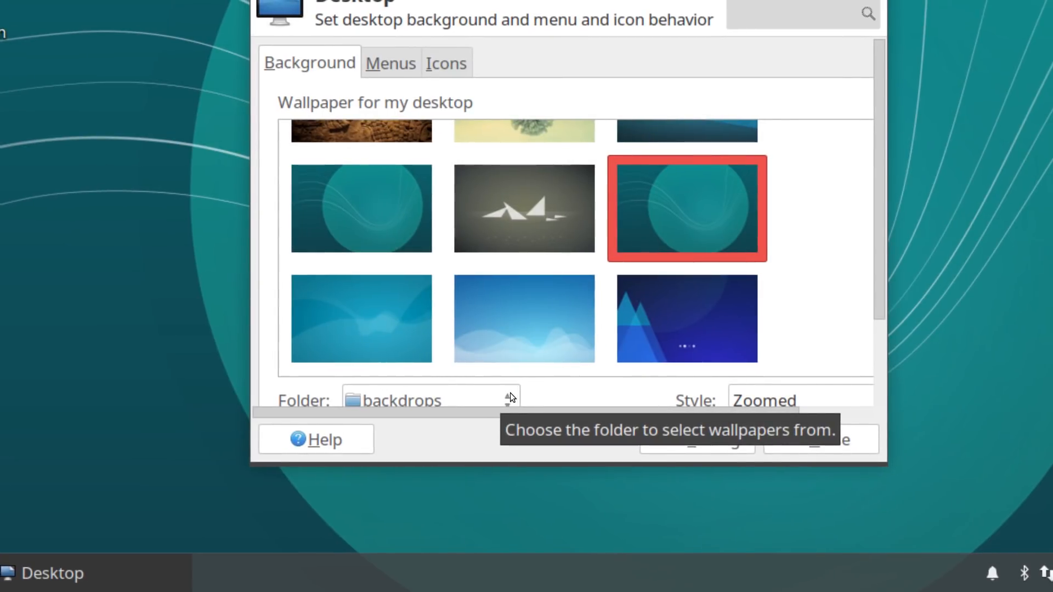
click(510, 393)
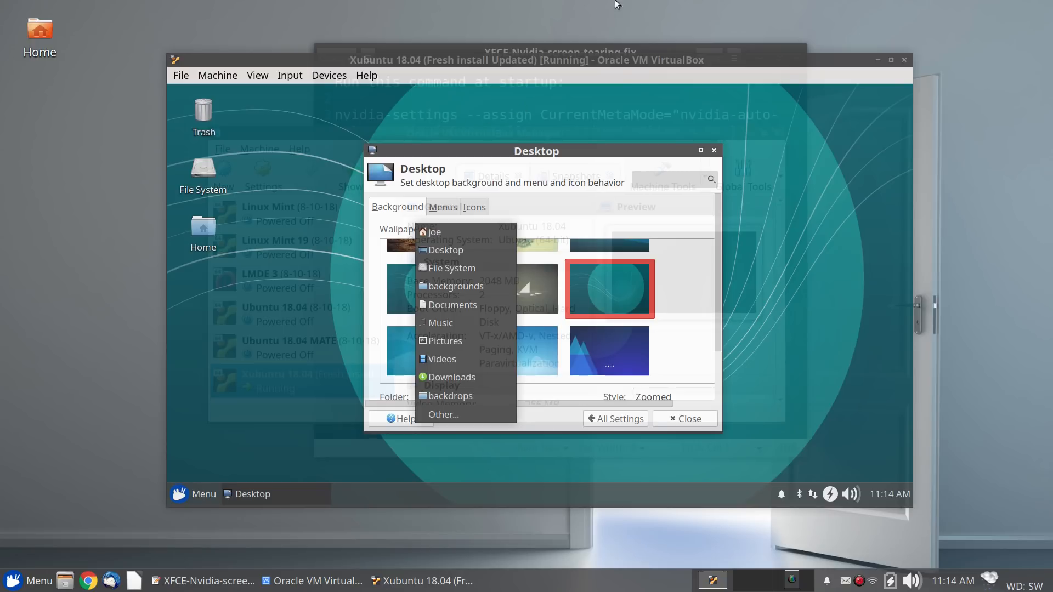
click(472, 104)
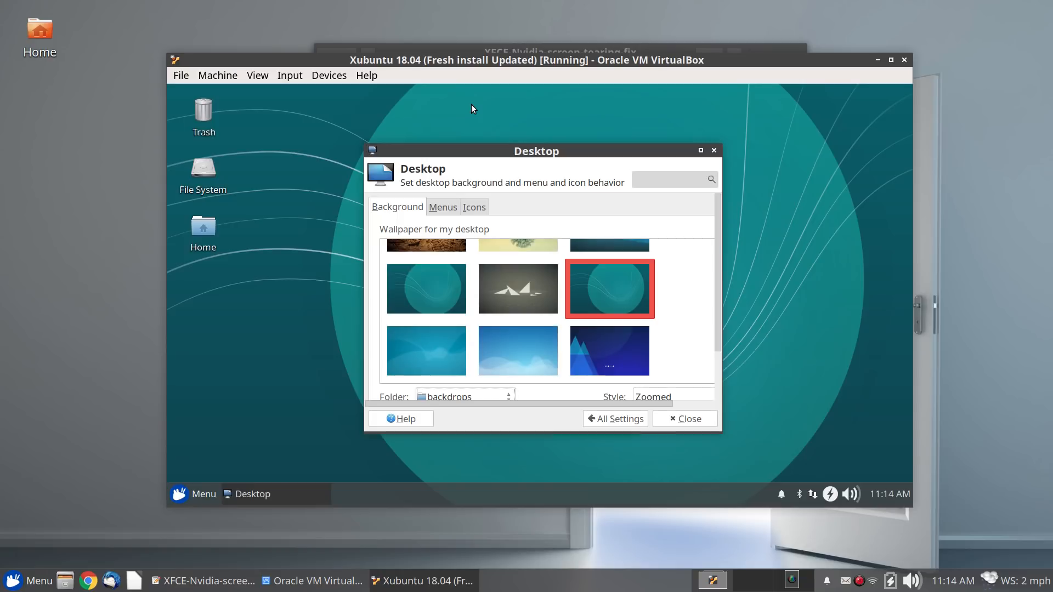